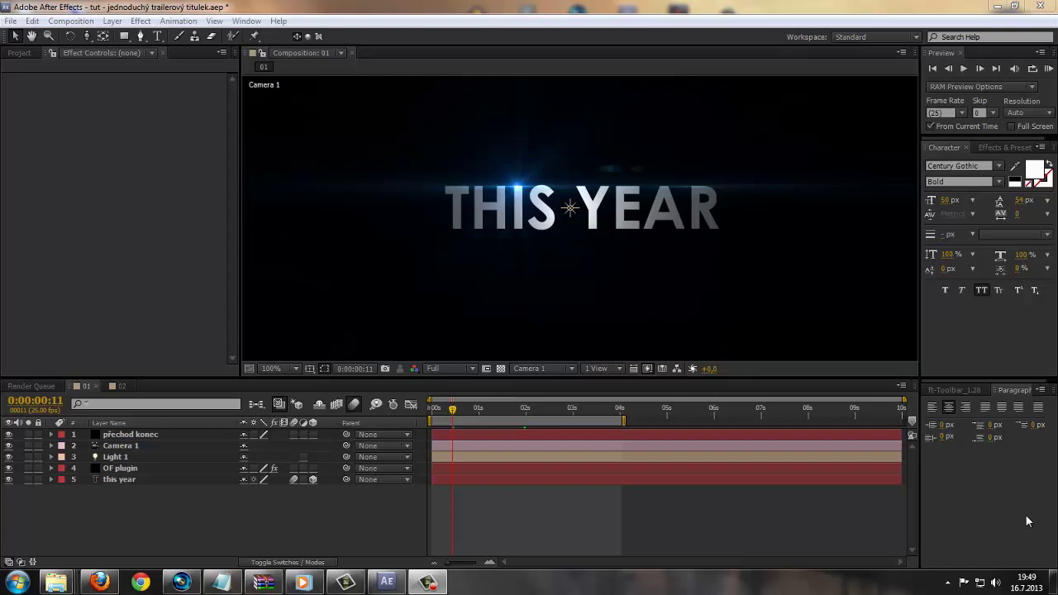
Scrub comp 01 from its first frame to preview the THIS YEAR title, then switch to comp 02.
left_click(434, 411)
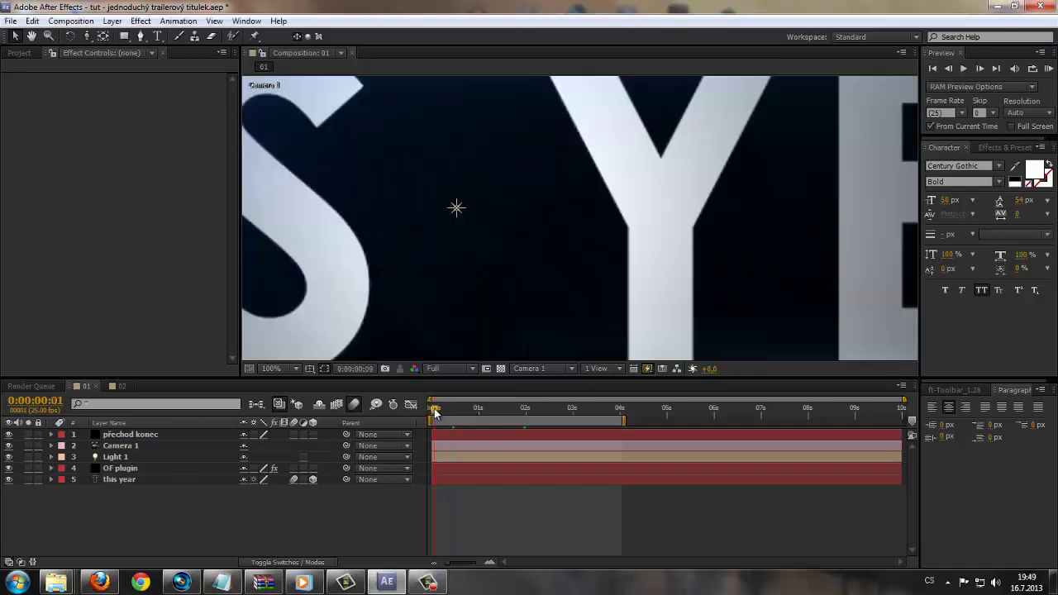
left_click(432, 411)
scroll(498, 322, "down", 2)
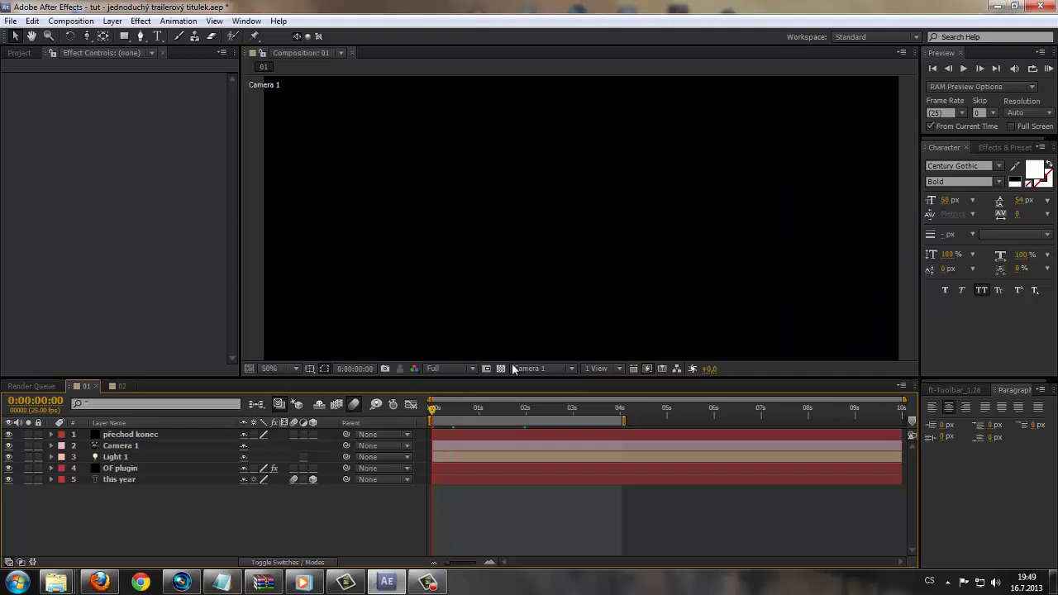
left_click_drag(434, 411, 479, 399)
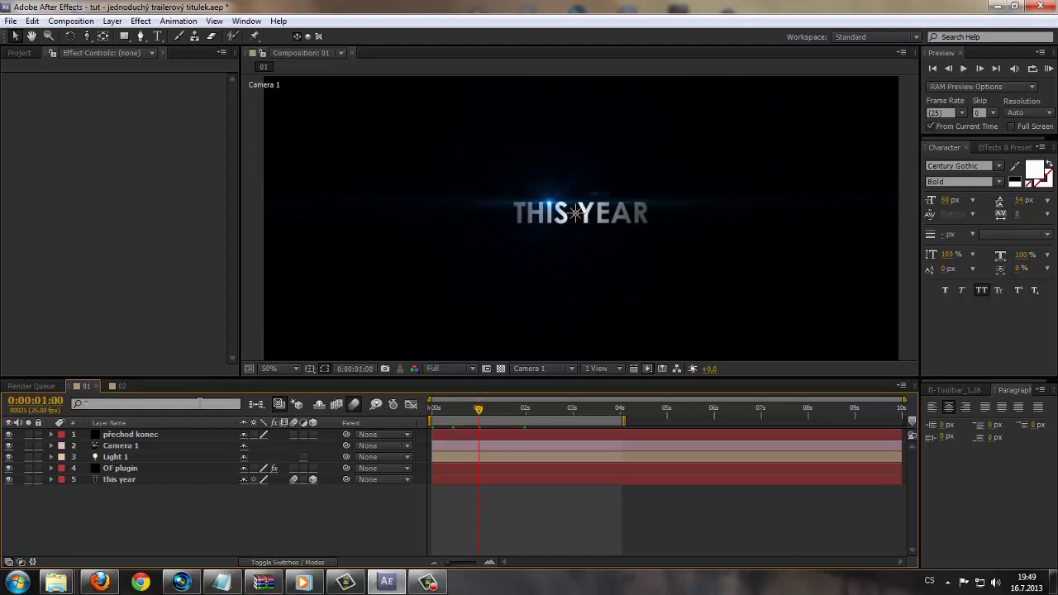
left_click(121, 386)
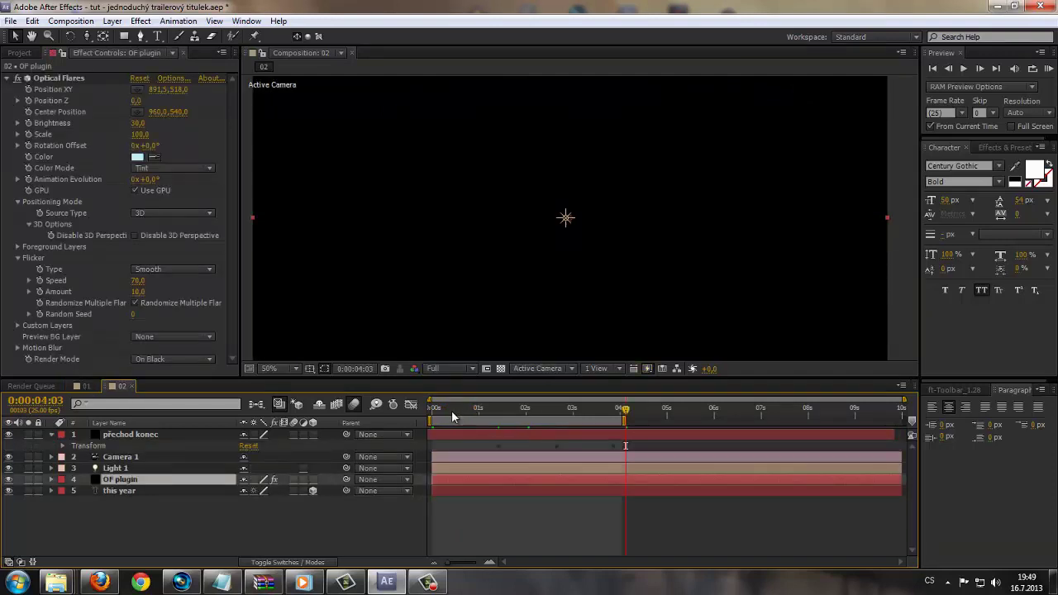
Scrub comp 02's THIS YEAR push-in, view it at 100% at 0:00:01:01, and bring up the Star Trek reference video.
left_click_drag(432, 408, 619, 391)
left_click_drag(466, 410, 443, 410)
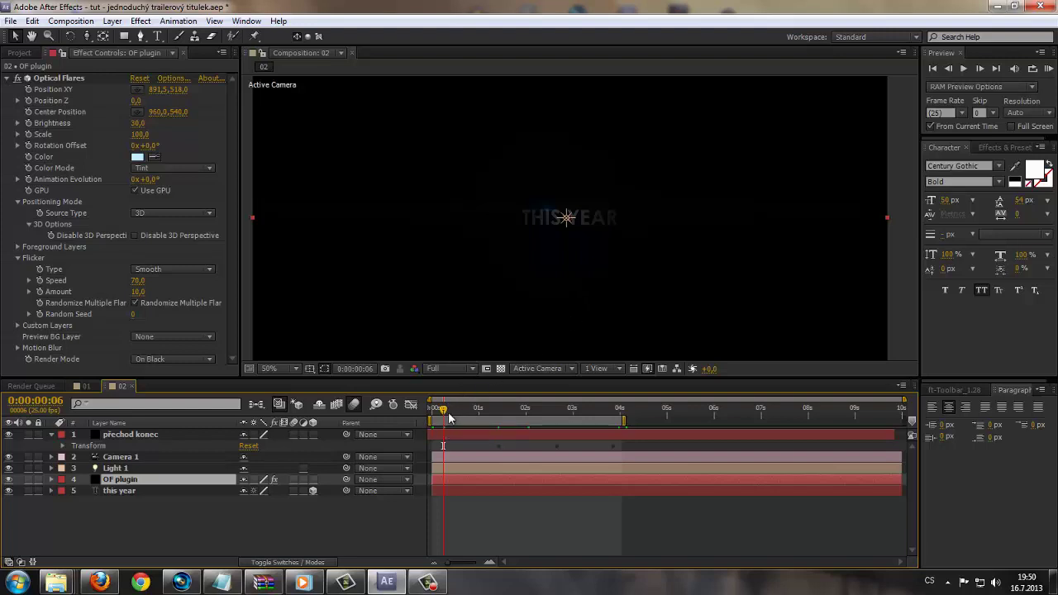
left_click_drag(444, 411, 490, 409)
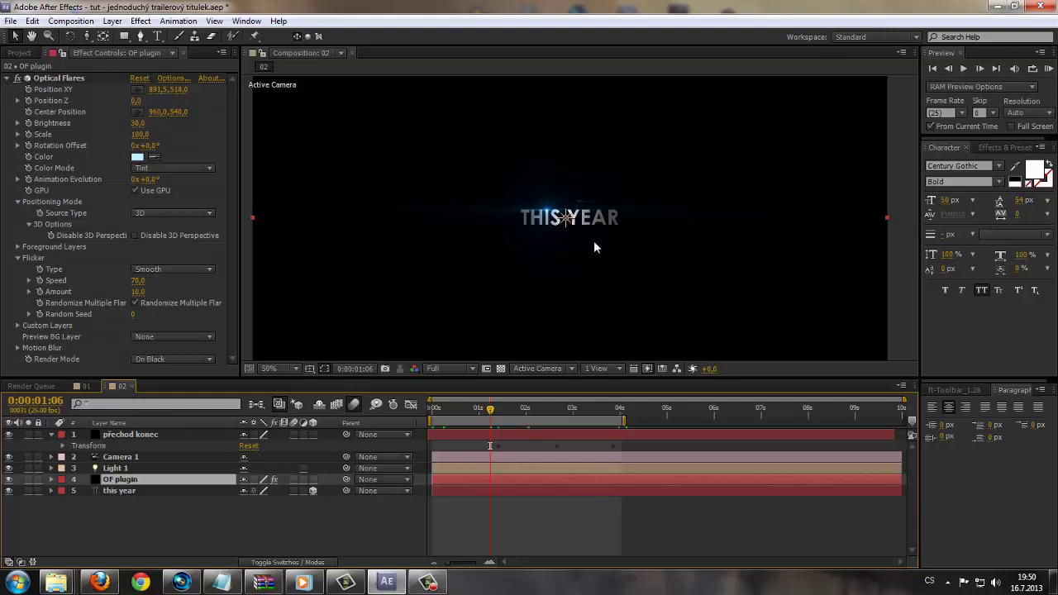
key("period")
key("period")
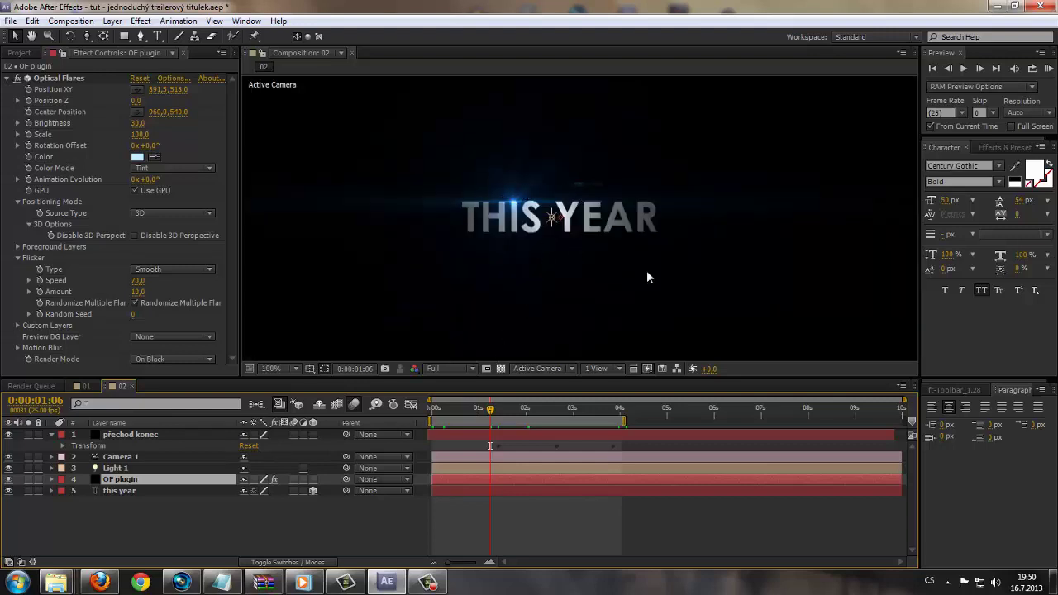
key("Page_Up")
key("Page_Up")
key("Page_Up")
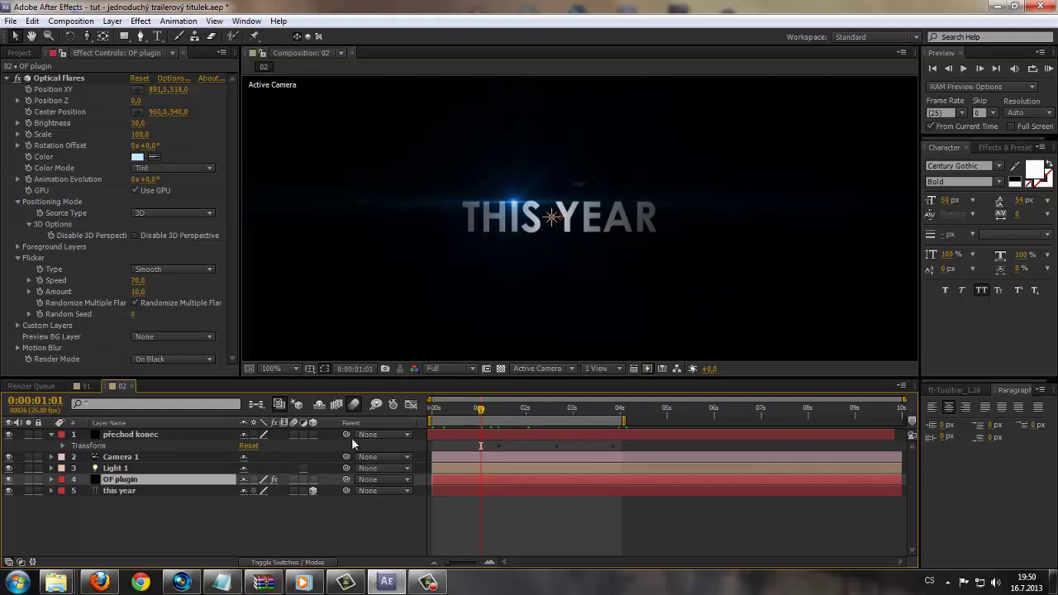
left_click(307, 583)
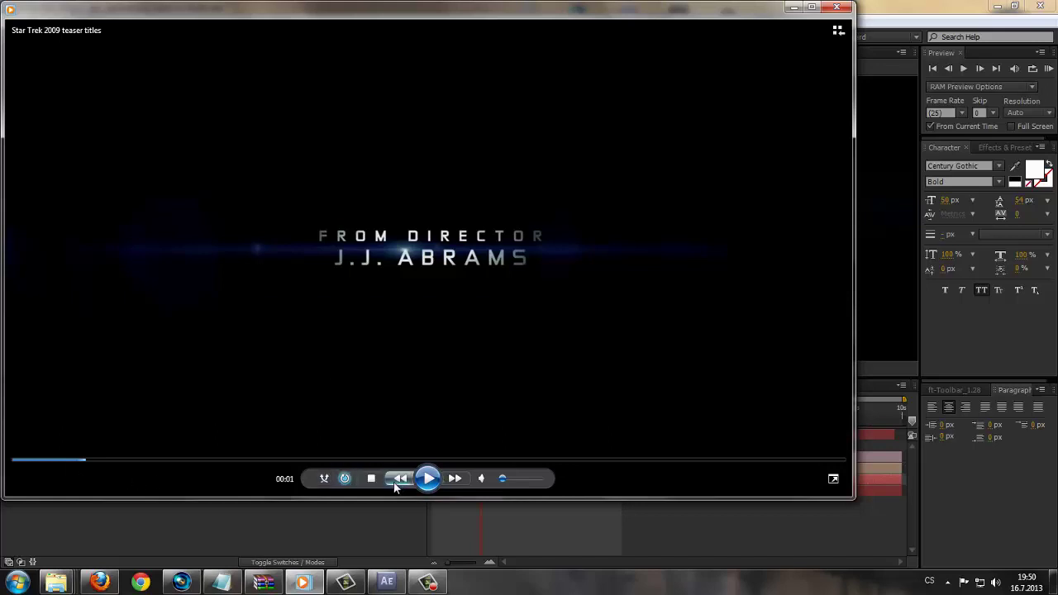
Replay the Star Trek 2009 teaser titles from the start, pause it, then minimize the player.
left_click(372, 478)
left_click(428, 480)
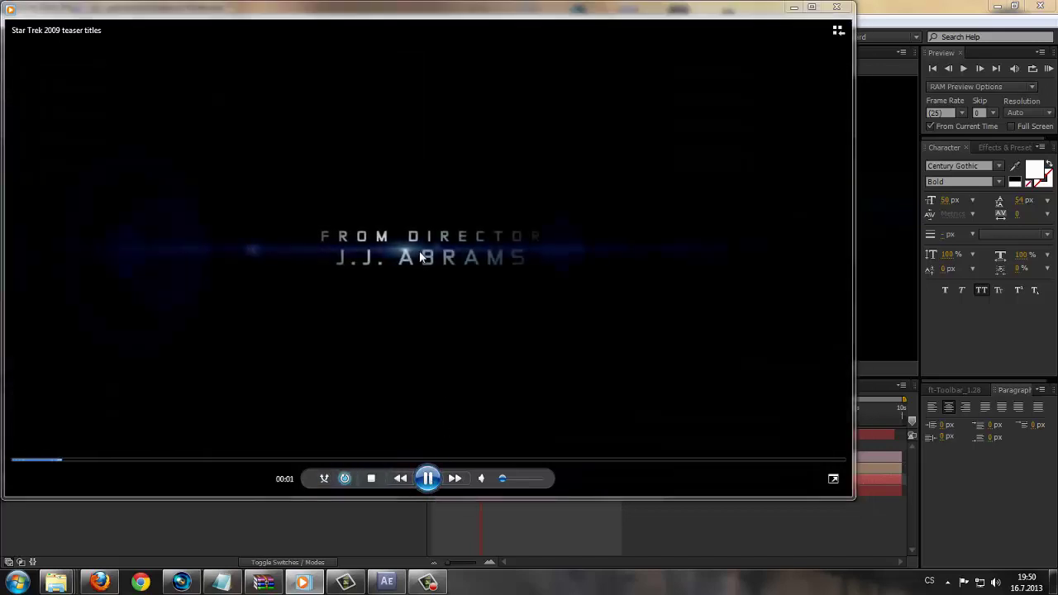
left_click(427, 478)
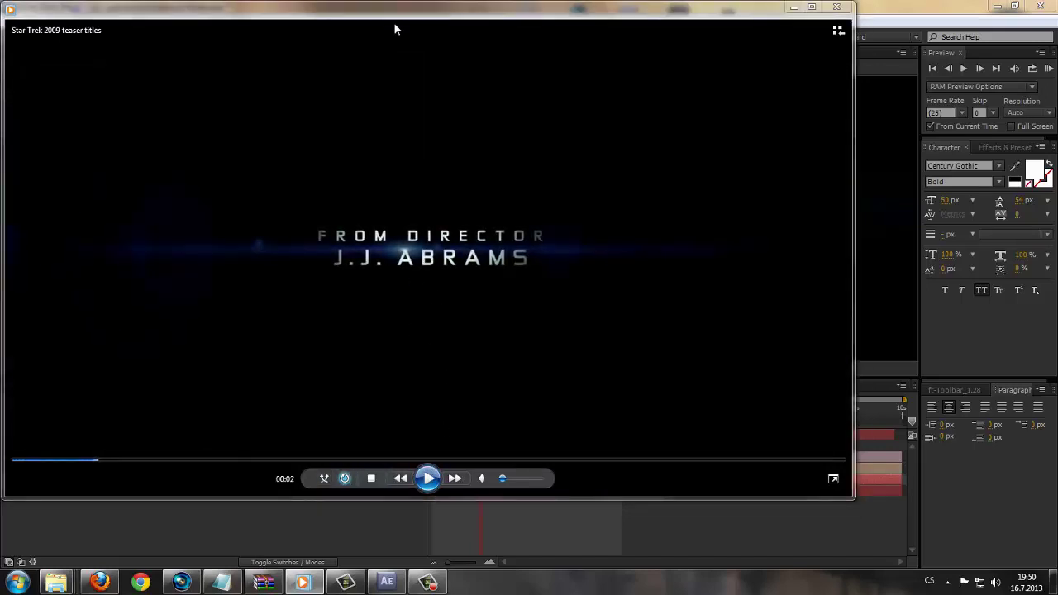
left_click_drag(410, 31, 450, 56)
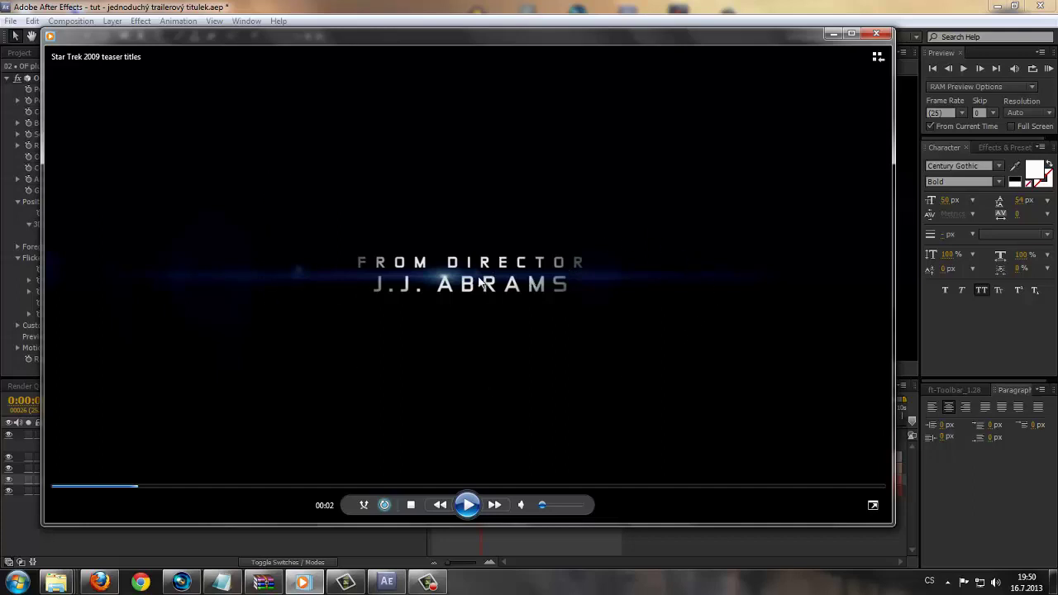
left_click(832, 35)
left_click(829, 35)
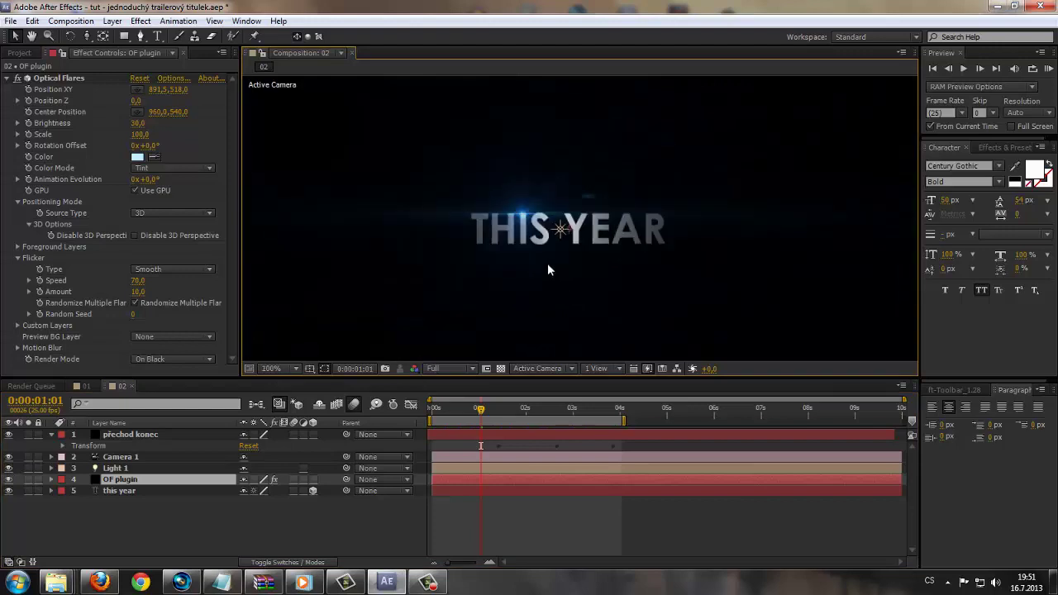
key("period")
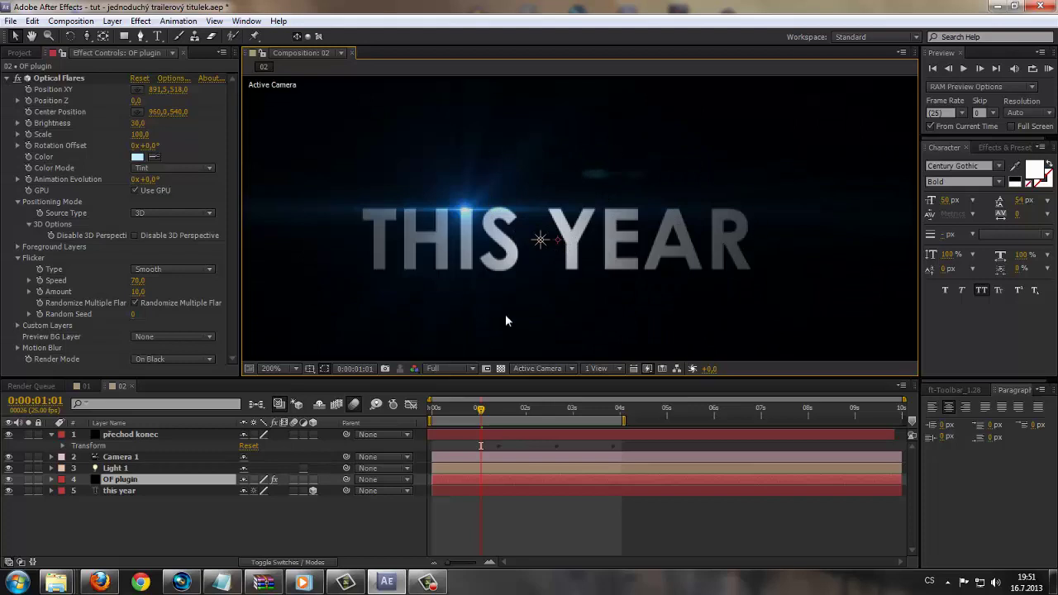
key("comma")
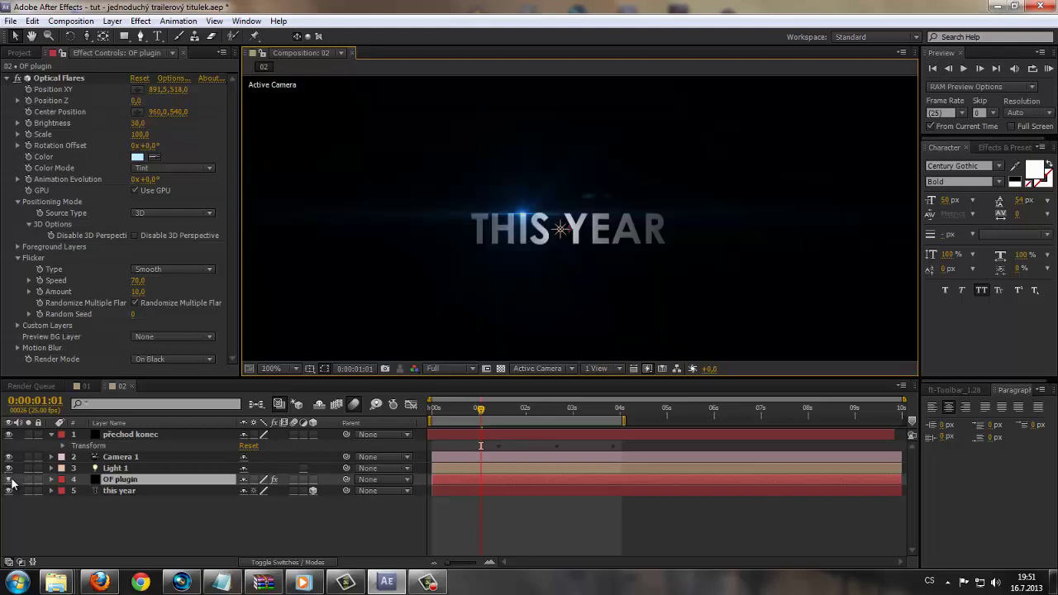
key("period")
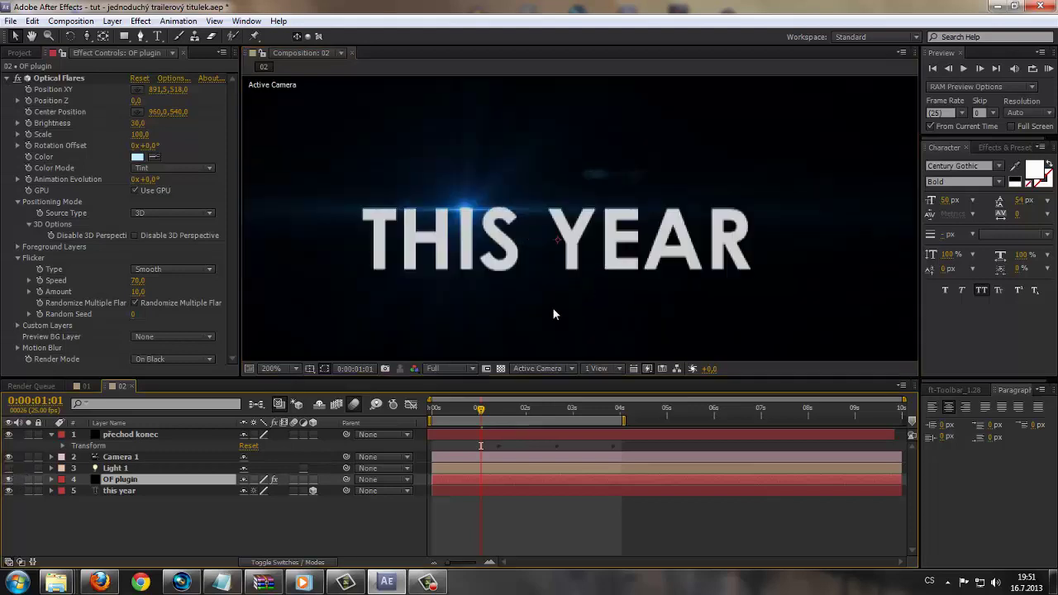
key("comma")
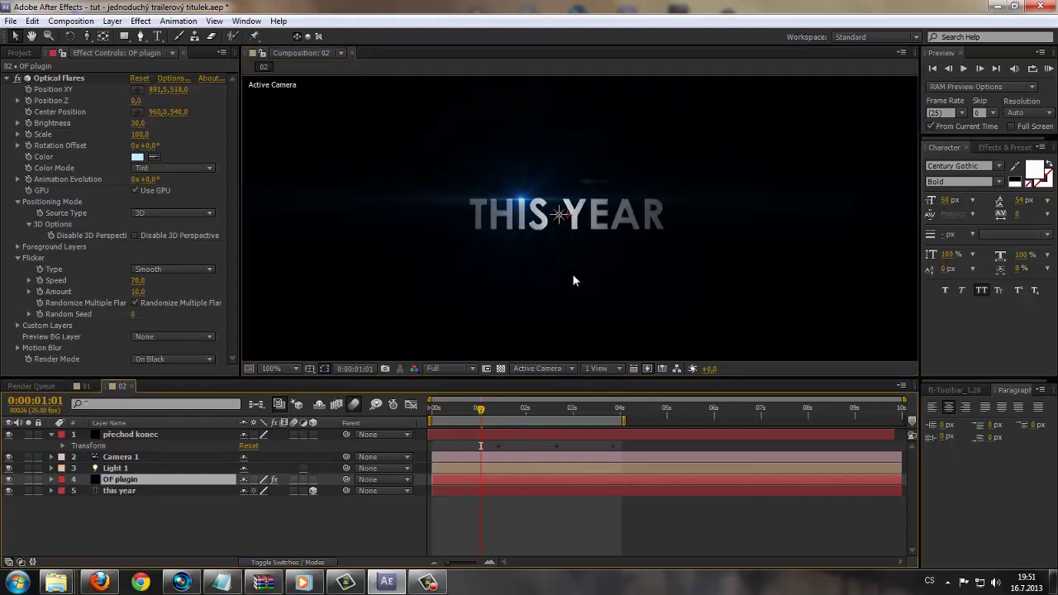
key("period")
key("comma")
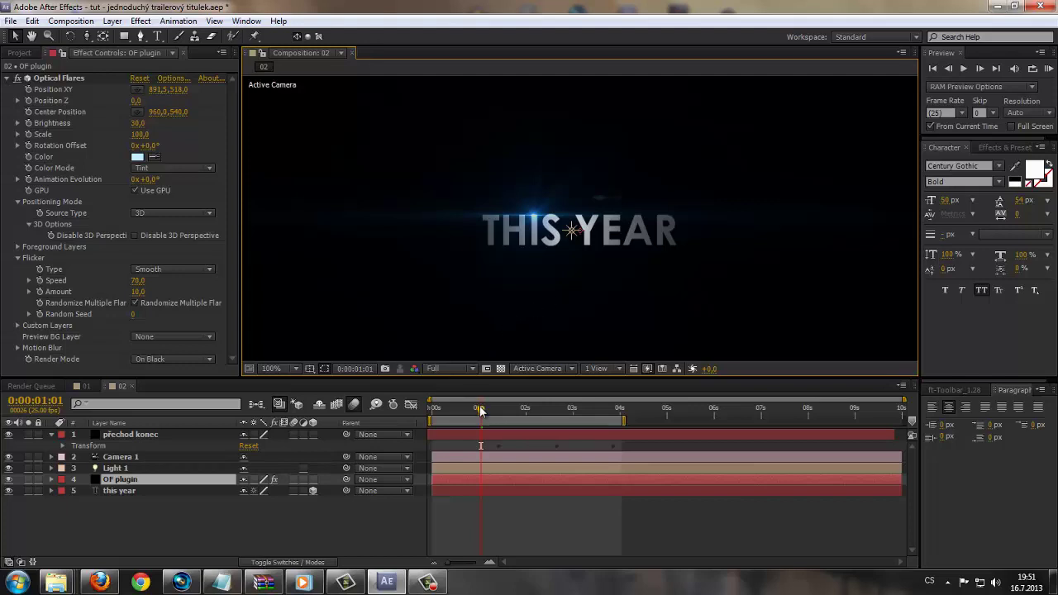
mouse_move(480, 410)
left_mouse_down()
mouse_move(597, 399)
mouse_move(530, 414)
left_mouse_up()
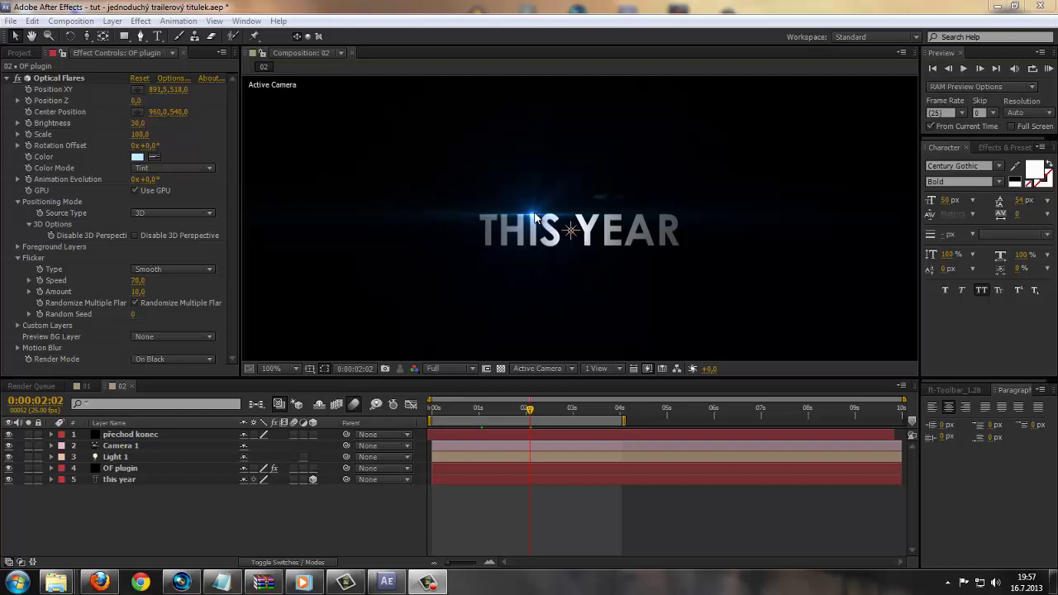
left_click(51, 77)
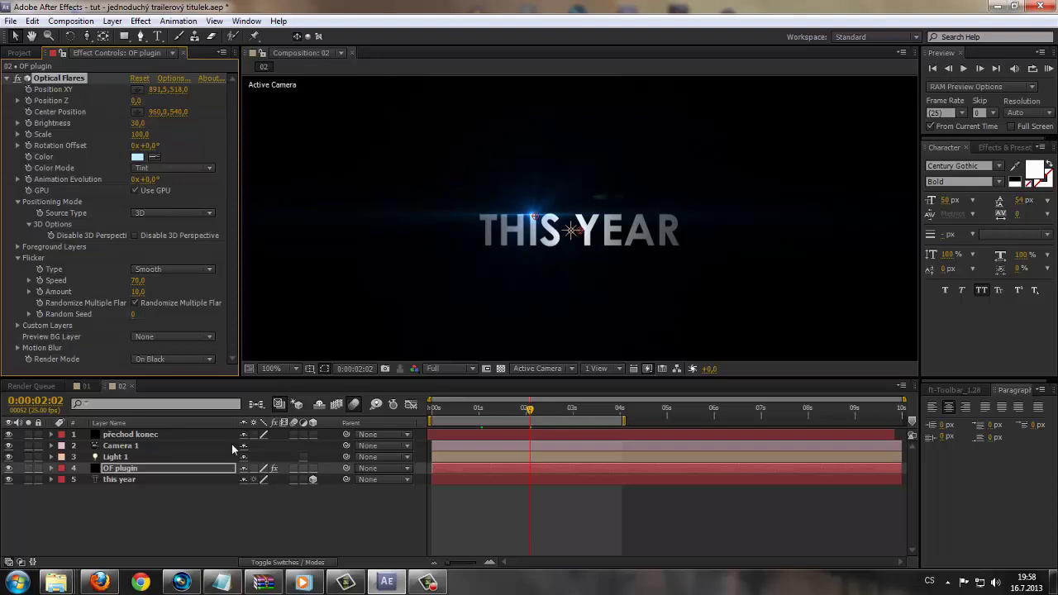
left_click(116, 470)
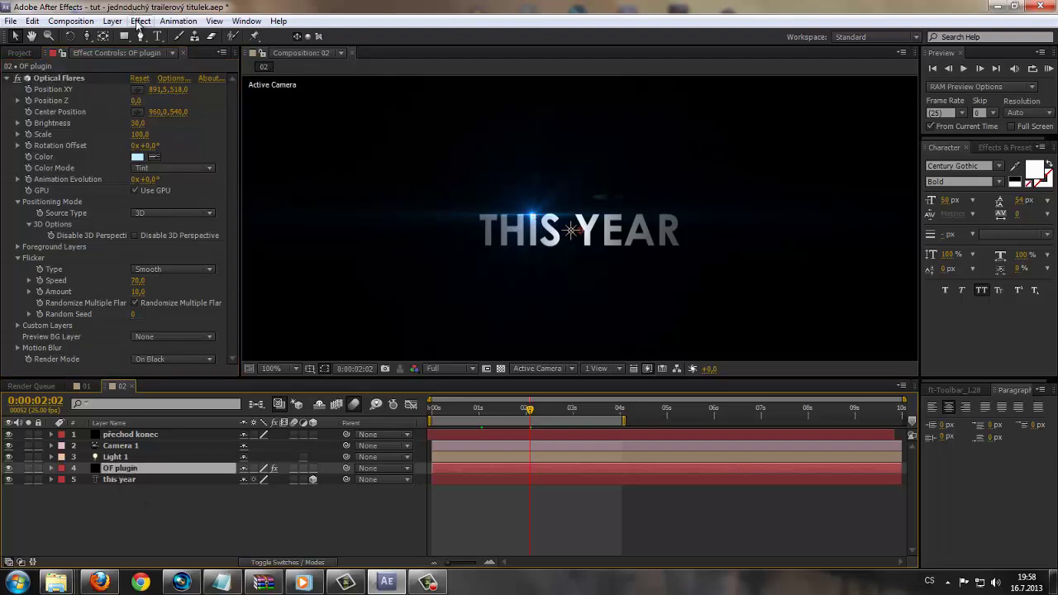
left_click(139, 22)
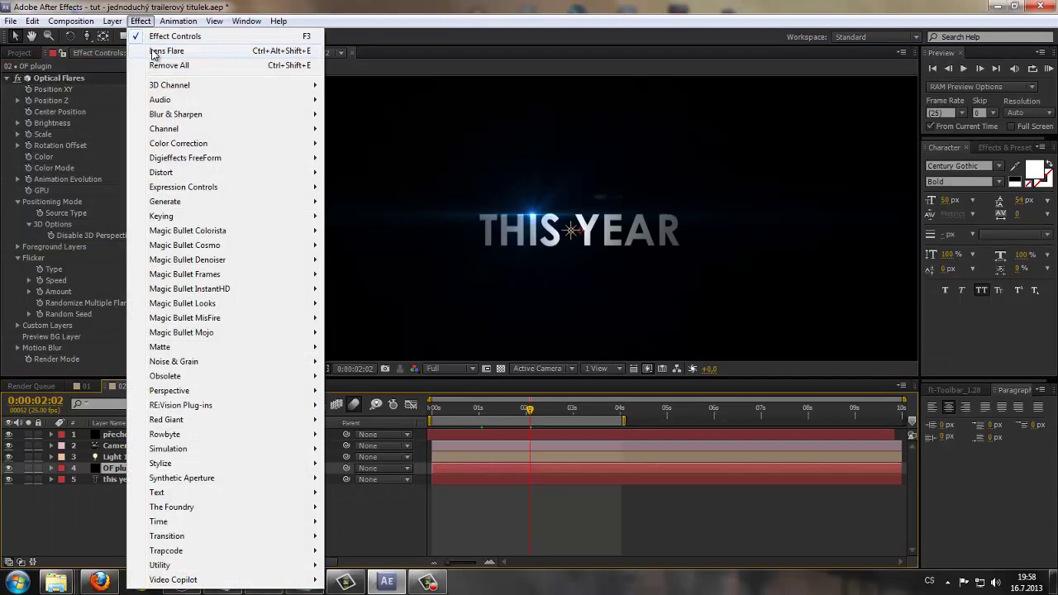
left_click(157, 52)
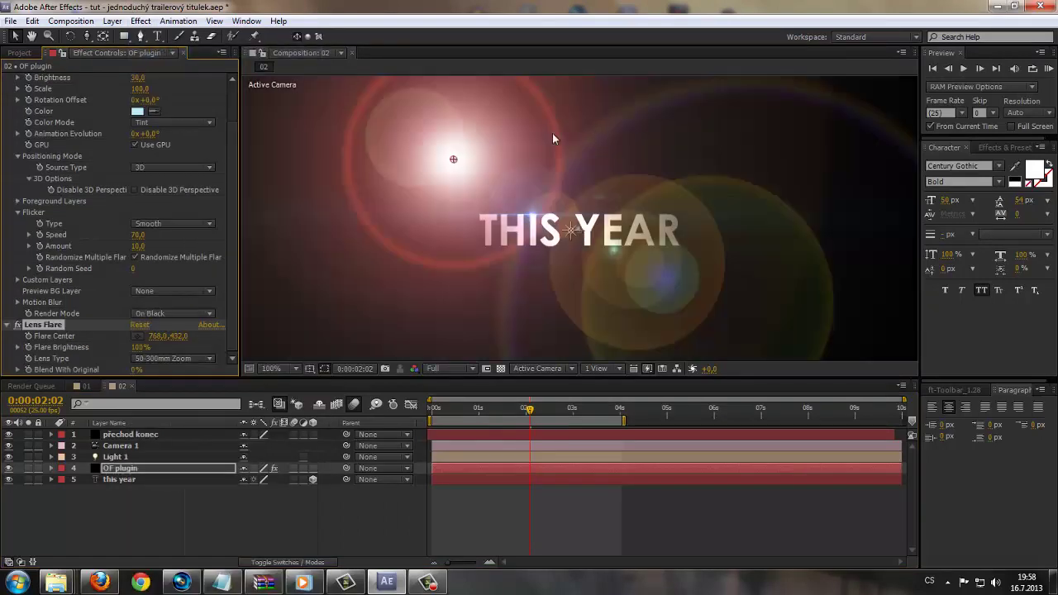
left_click_drag(453, 161, 502, 220)
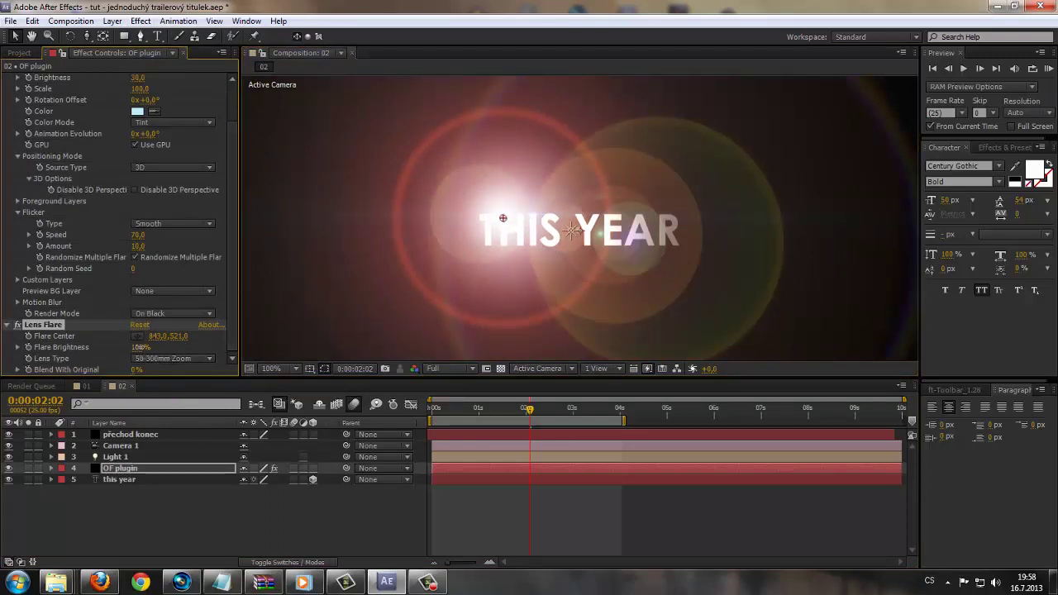
left_click_drag(139, 347, 92, 352)
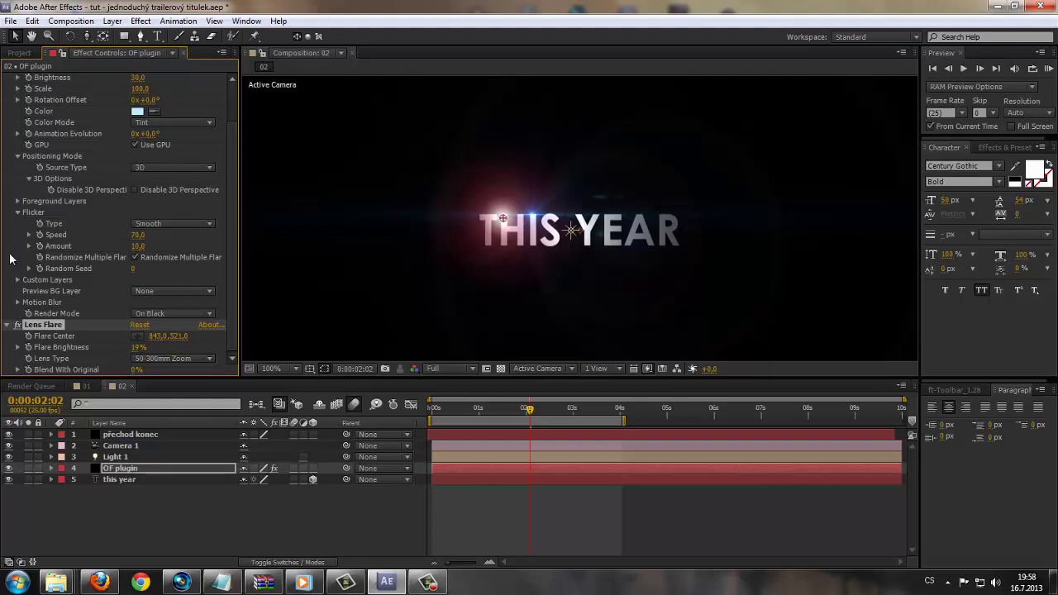
key("Delete")
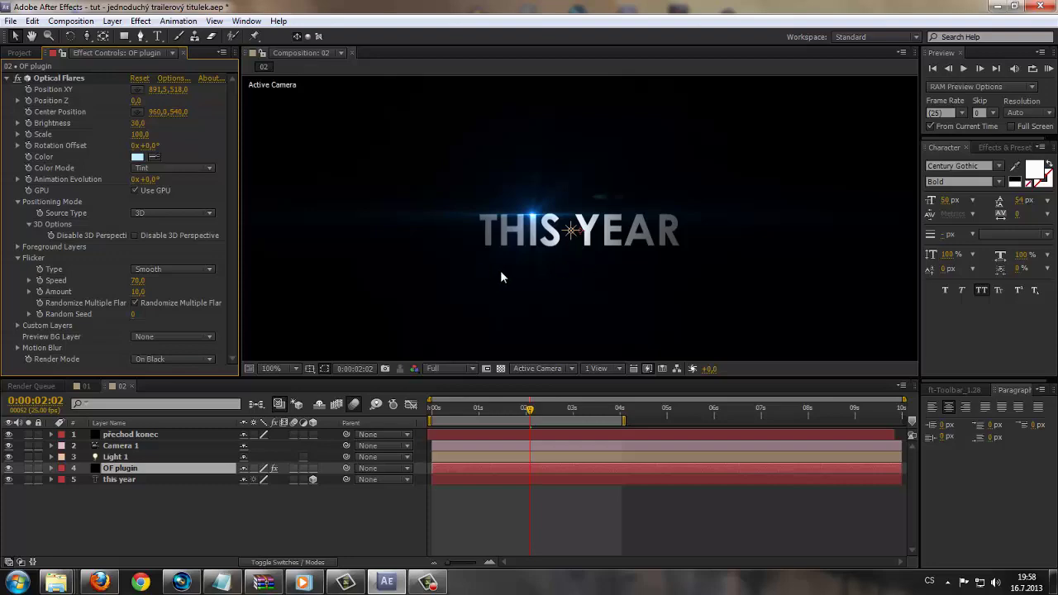
scroll(500, 277, "up", 2)
scroll(465, 324, "down", 2)
scroll(515, 270, "down", 2)
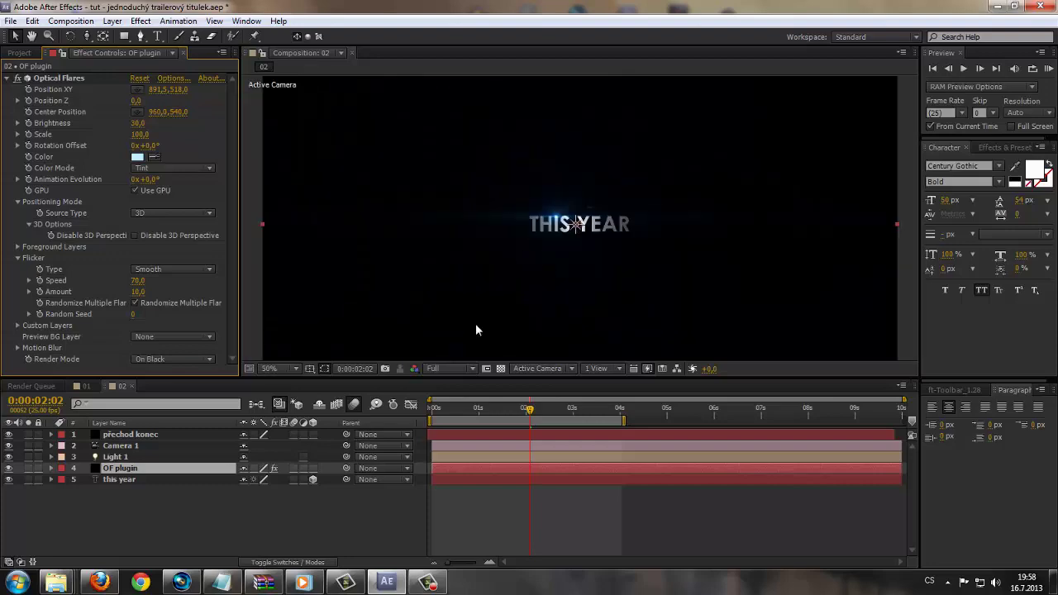
Start a new empty project, discarding unsaved changes to the current one.
left_click(207, 521)
left_click(11, 20)
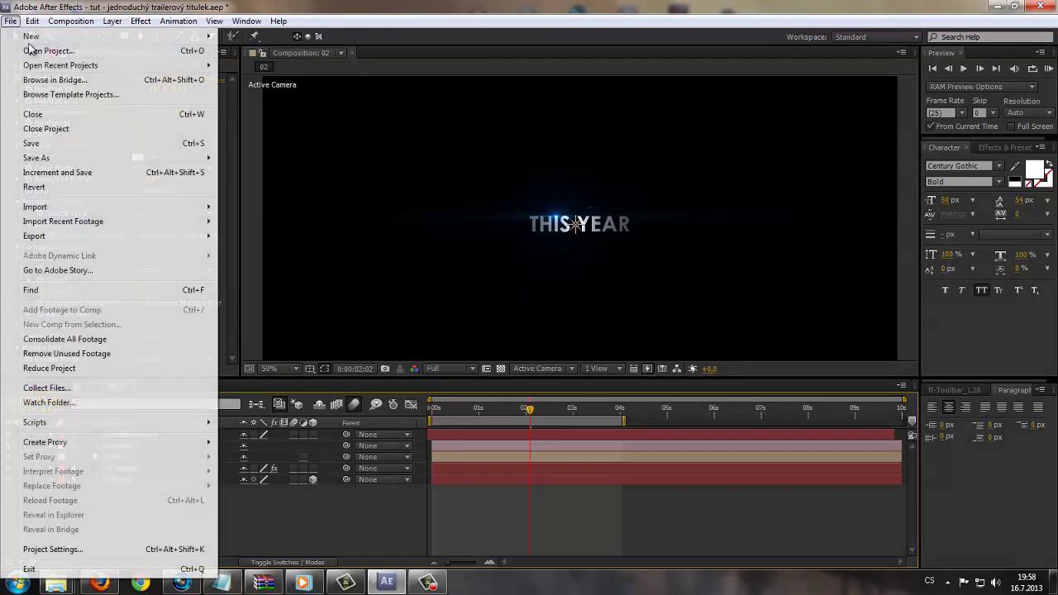
mouse_move(53, 38)
left_click(283, 38)
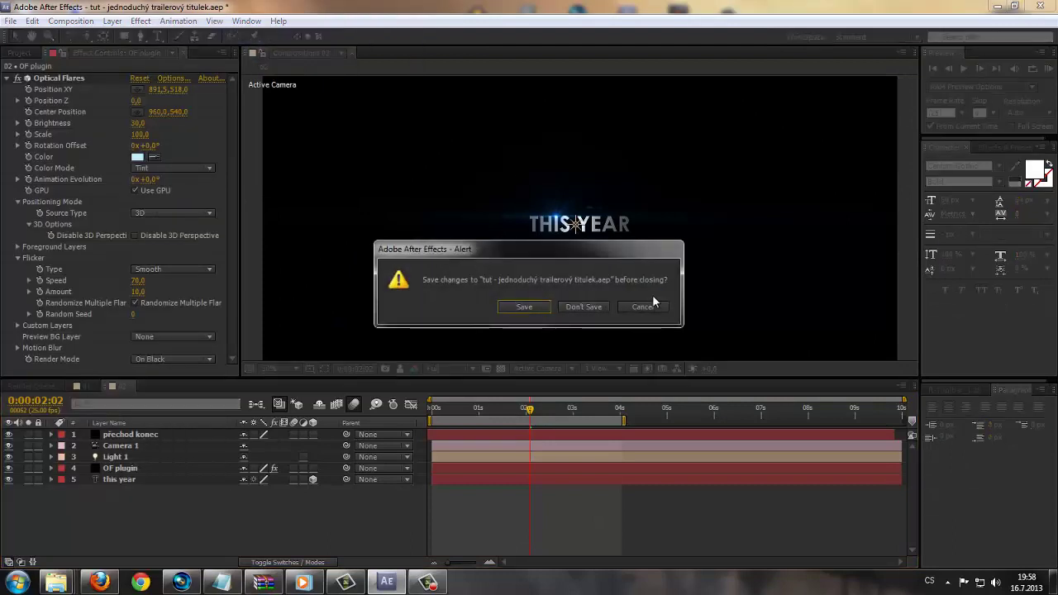
left_click(587, 305)
Create Comp 1 from the HDV/HDTV 720 25 preset: 1280×720, 25 fps, 10 seconds, black background.
right_click(31, 252)
left_click(182, 257)
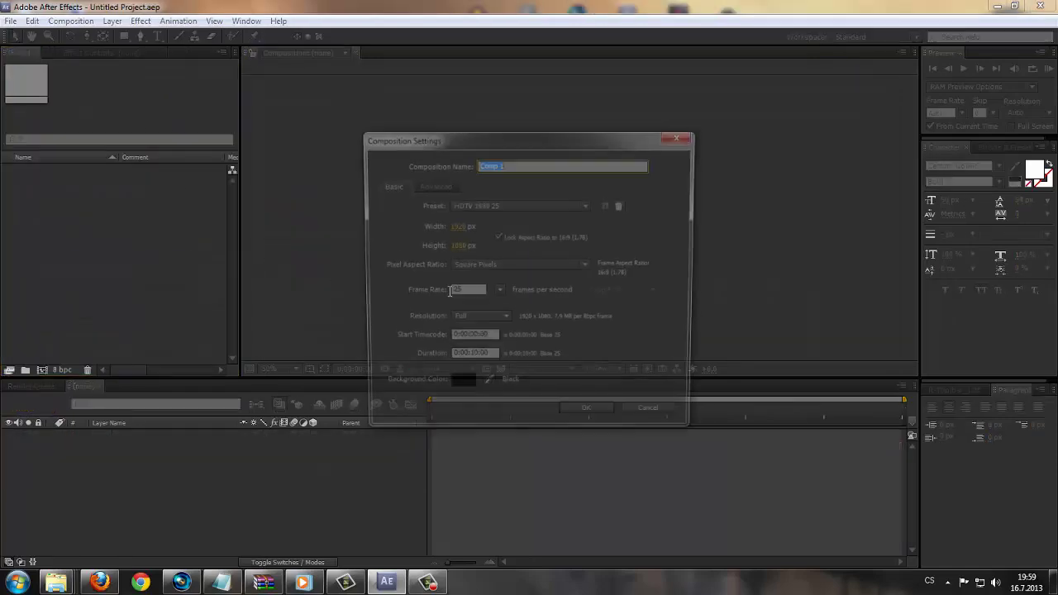
left_click(496, 205)
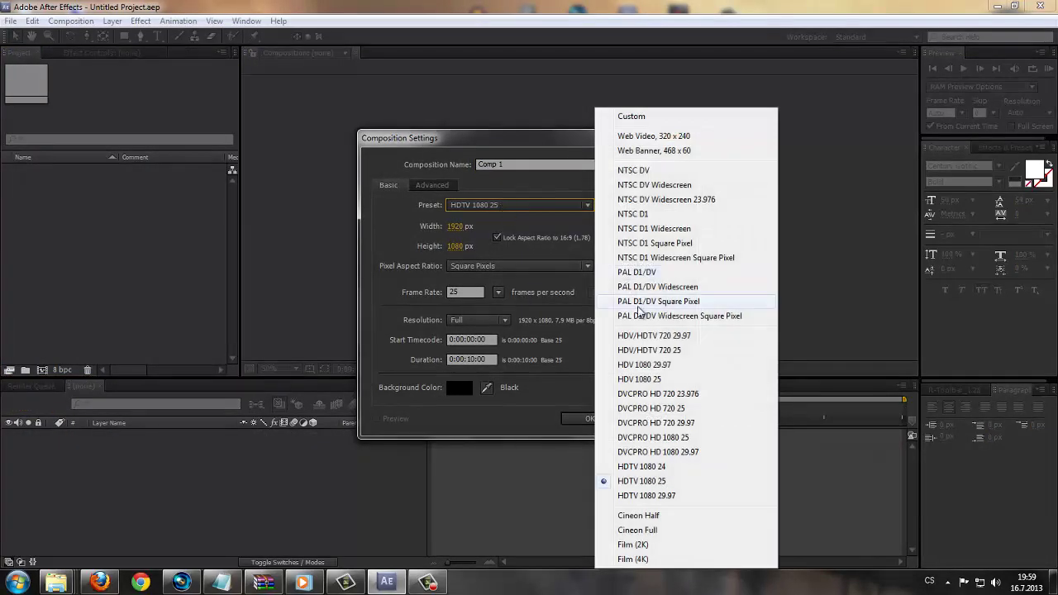
left_click(653, 350)
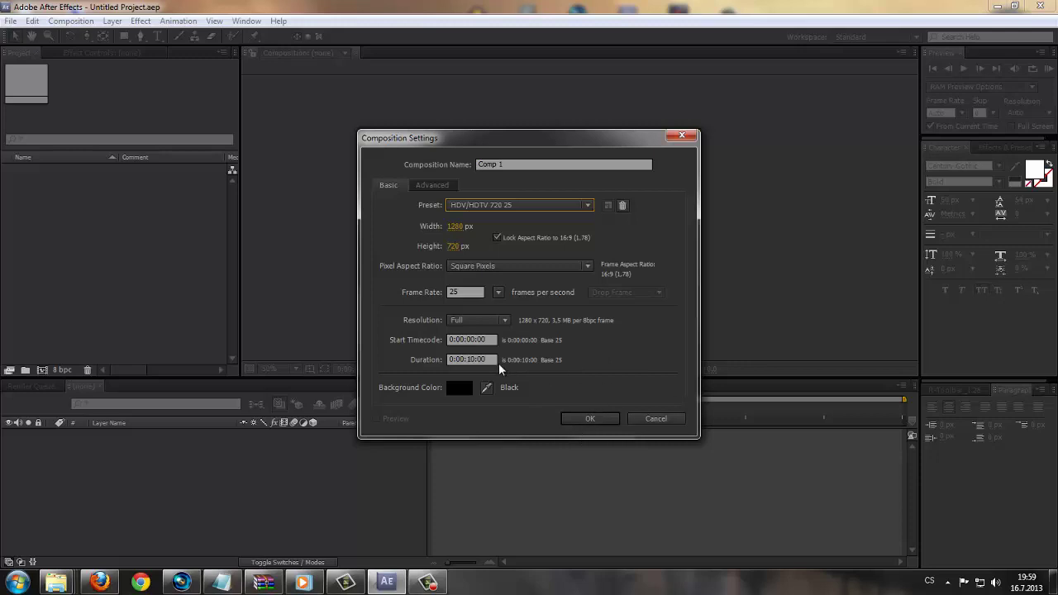
left_click(587, 419)
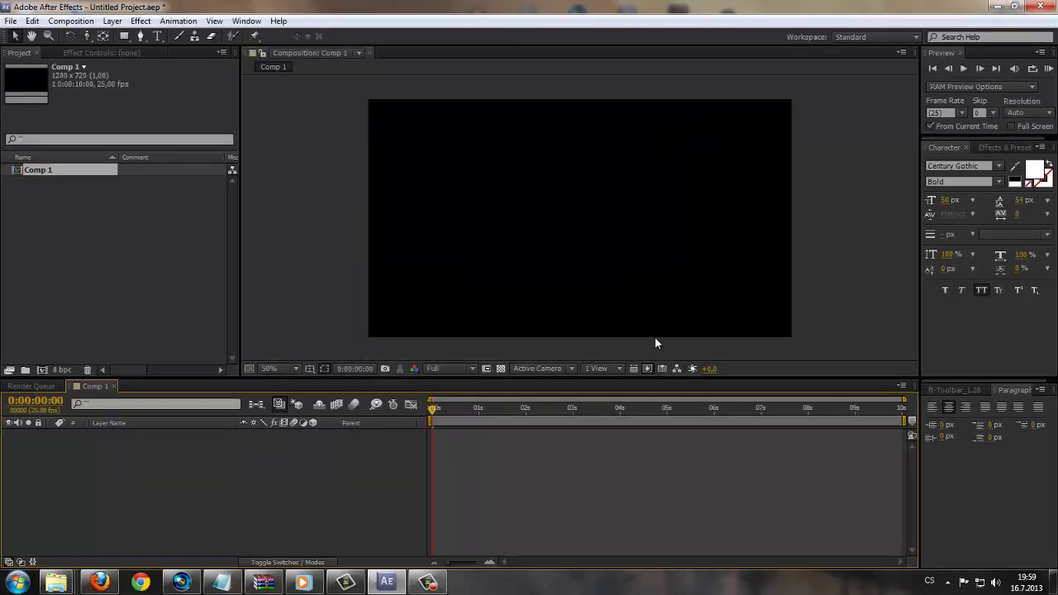
Add a new text layer set in Century Gothic Bold.
right_click(107, 457)
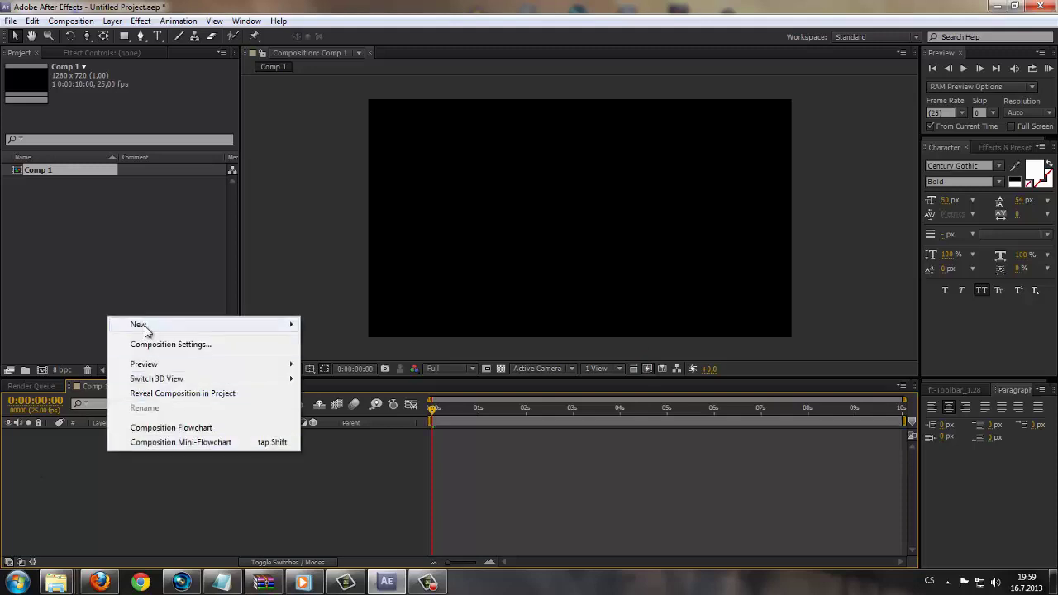
mouse_move(173, 325)
left_click(345, 348)
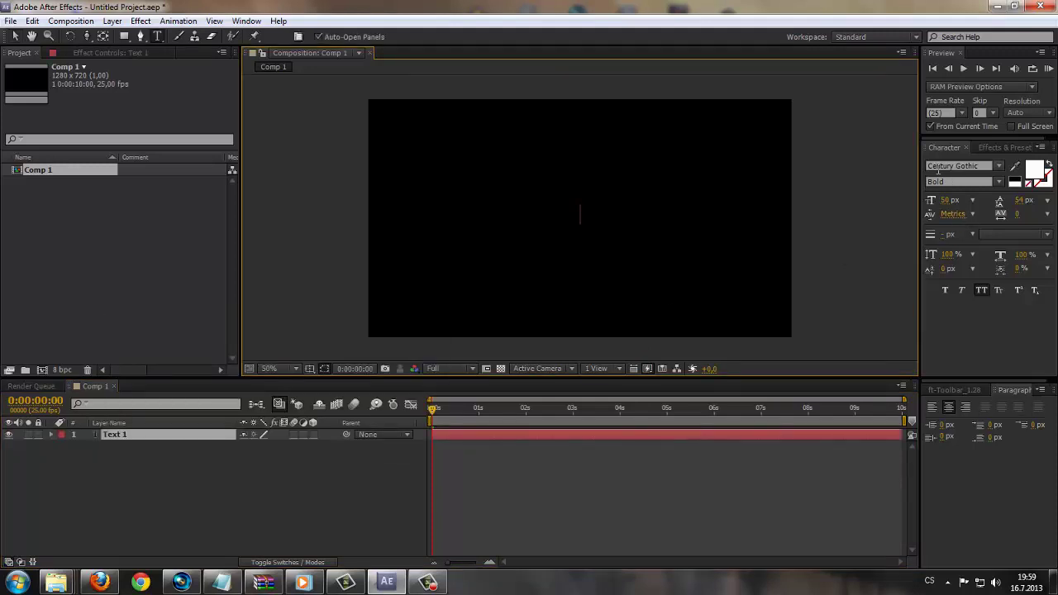
left_click(967, 165)
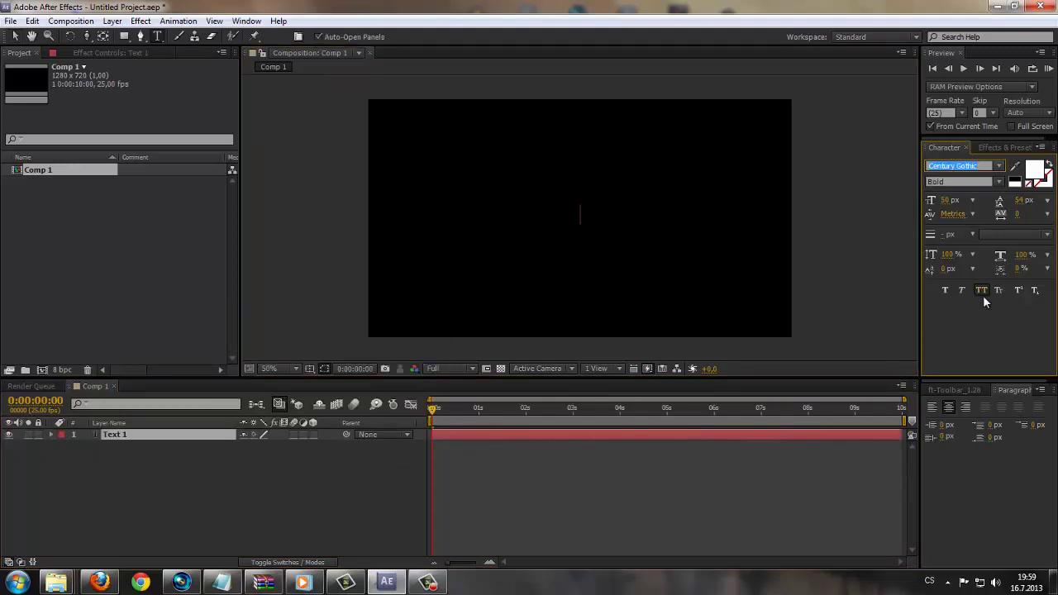
left_click(1000, 180)
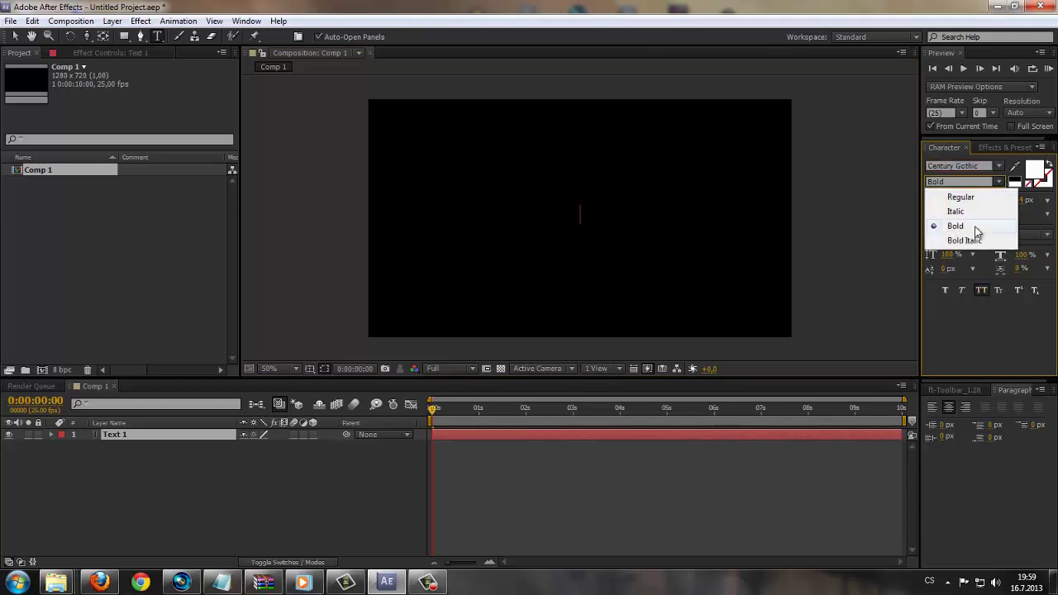
left_click(974, 227)
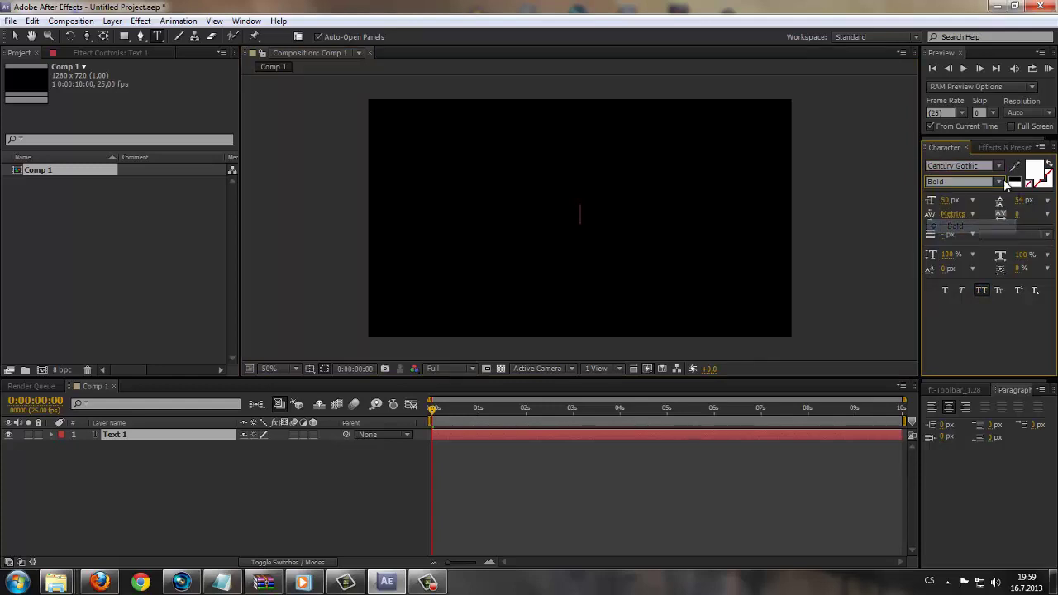
Type CZTUTORIALS as the title text.
left_click(113, 433)
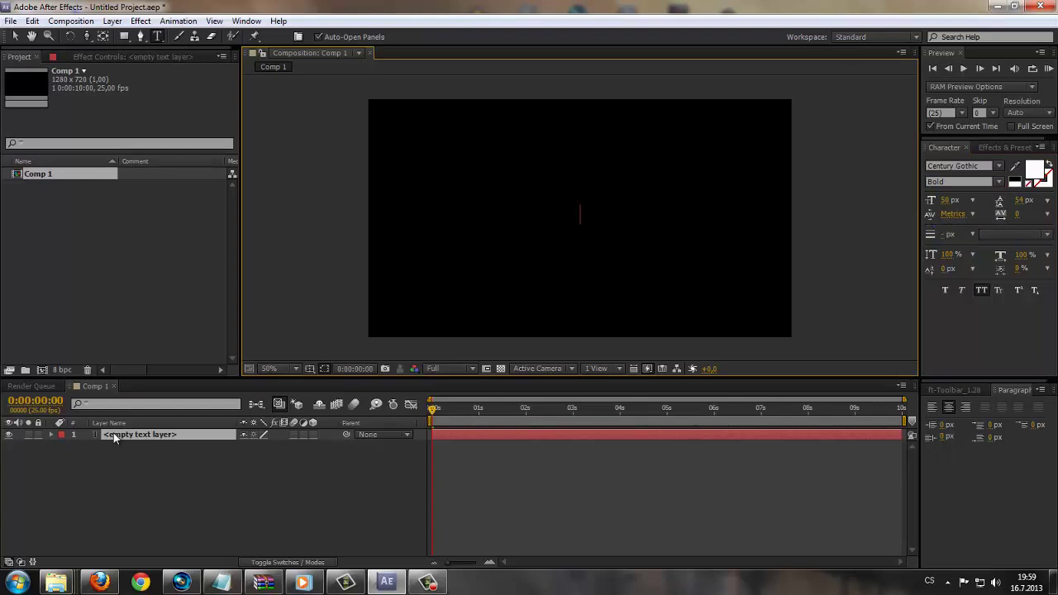
type("CZTUTO")
type("RIALS")
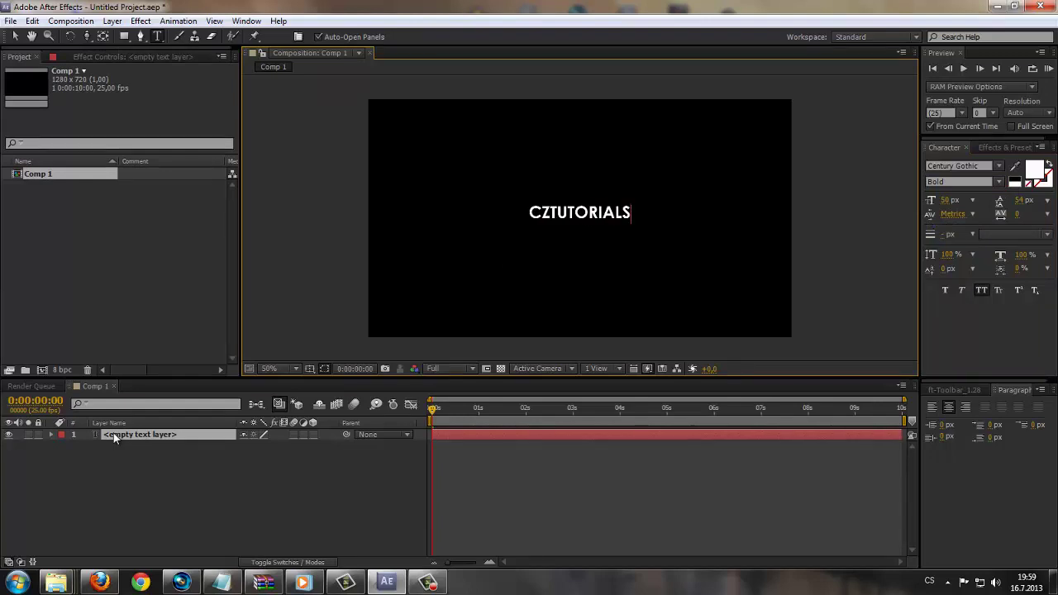
key("period")
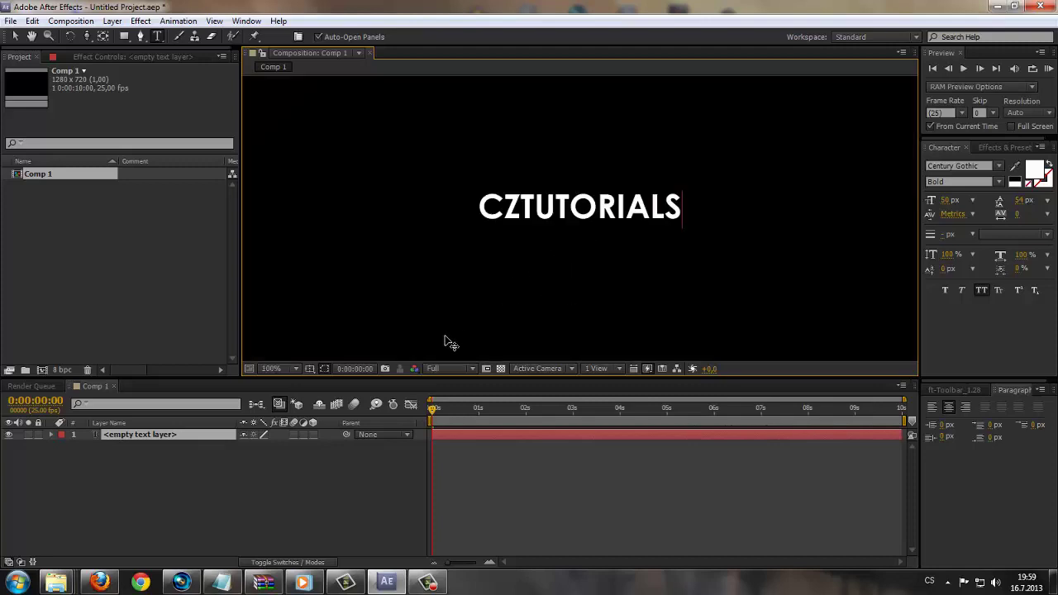
scroll(477, 340, "down", 2)
Set the CZTUTORIALS font size to 60 px.
left_click(948, 201)
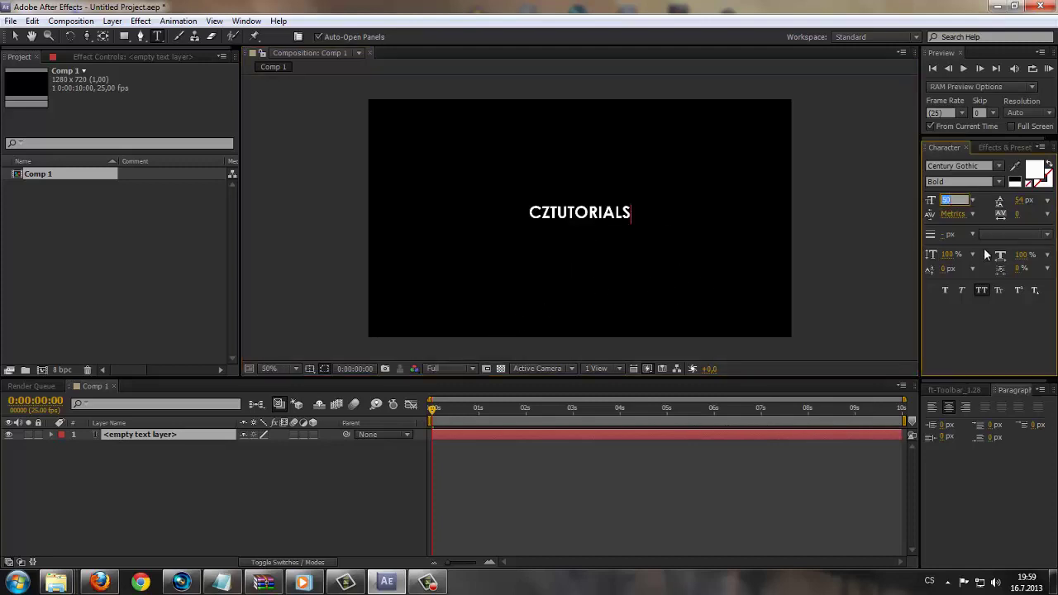
type("60")
left_click(123, 436)
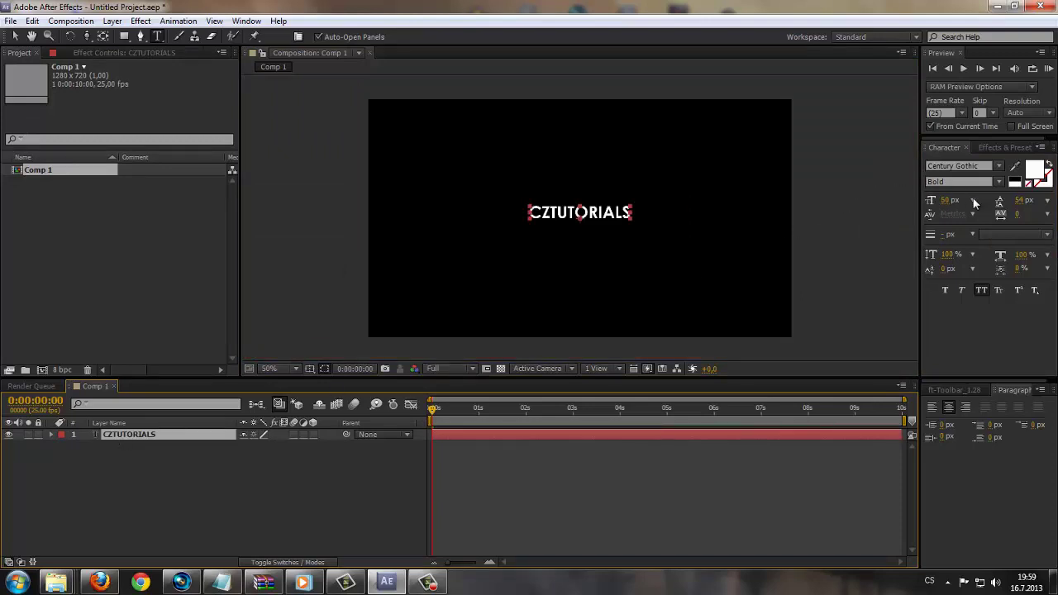
left_click(949, 200)
type("60")
key("Return")
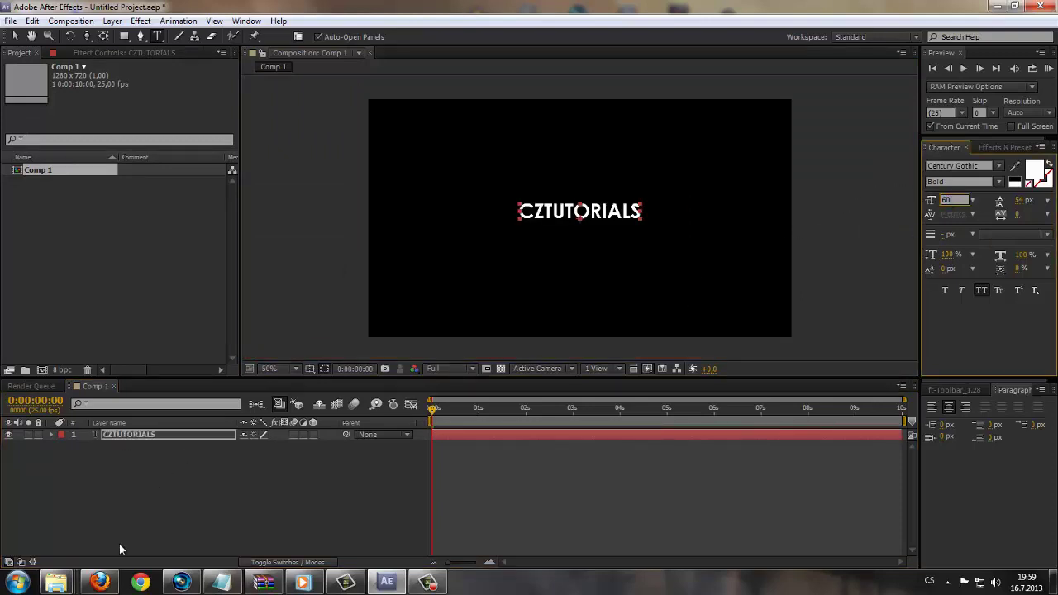
Turn on the Title/Action Safe guides with the CZTUTORIALS layer selected.
left_click(119, 544)
key("period")
key("period")
key("comma")
key("comma")
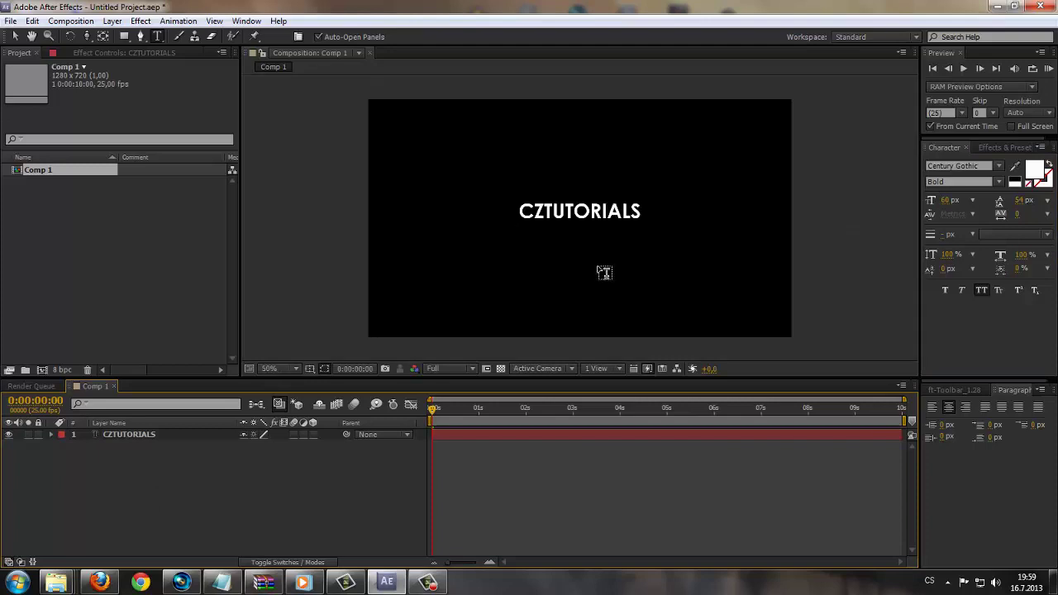
left_click(141, 432)
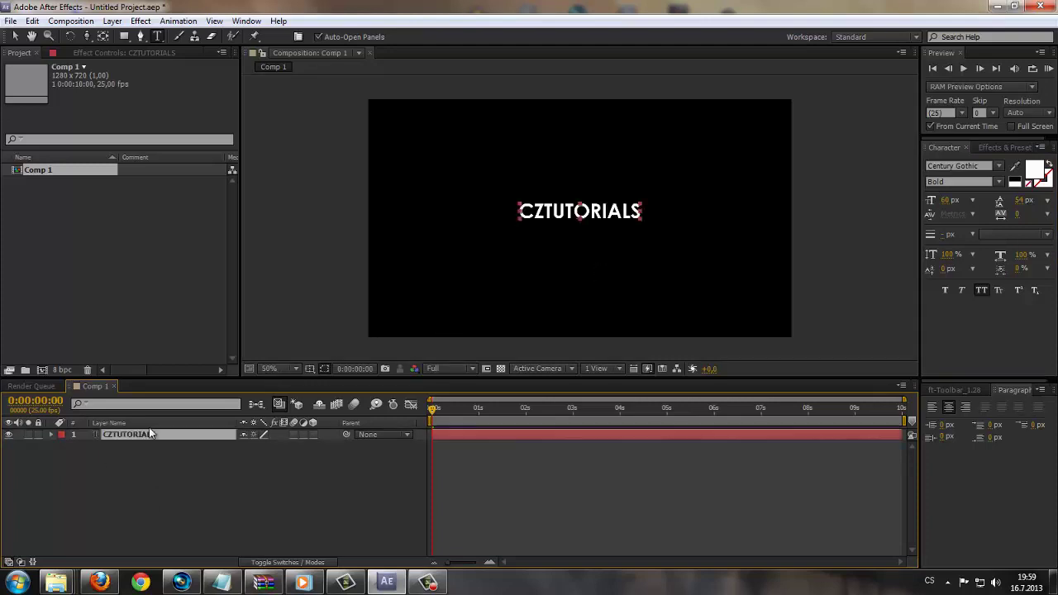
left_click(310, 369)
left_click(347, 381)
Nudge the CZTUTORIALS title slightly down toward the frame centre.
key("period")
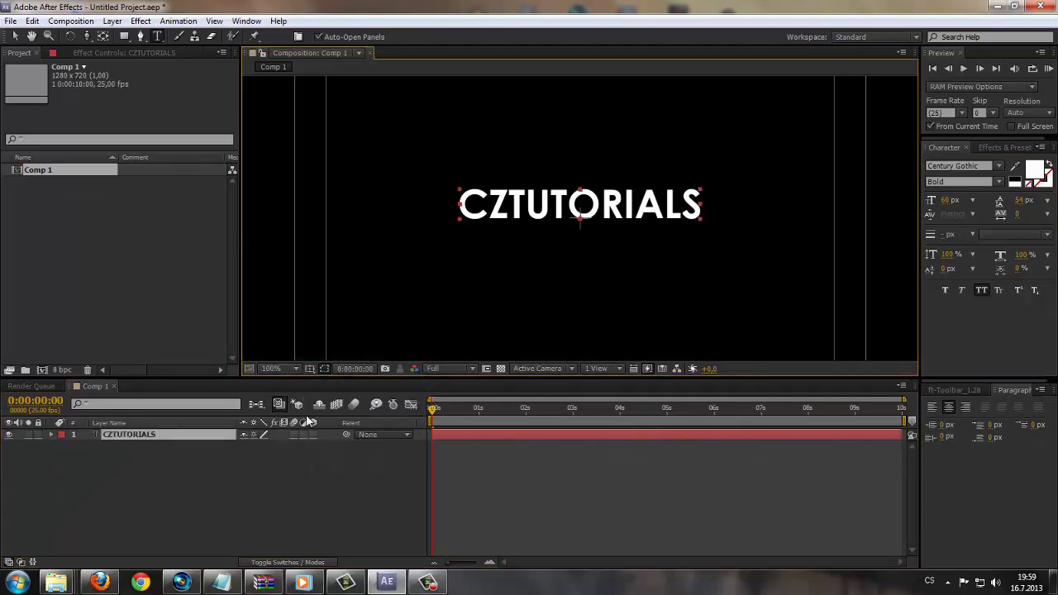
key("Down")
key("Down")
key("Down")
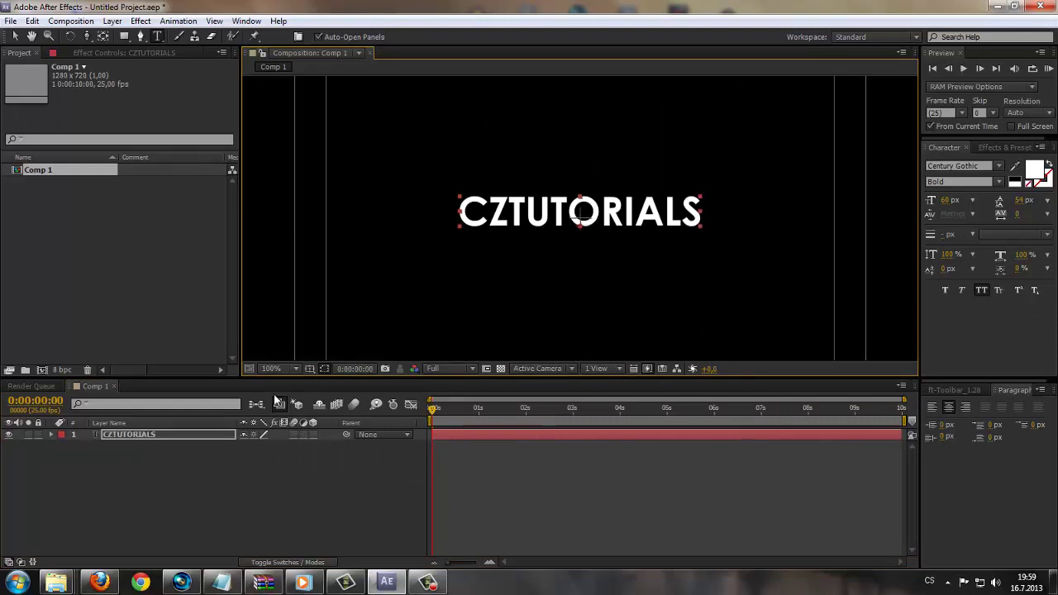
key("Down")
key("Down")
key("Down")
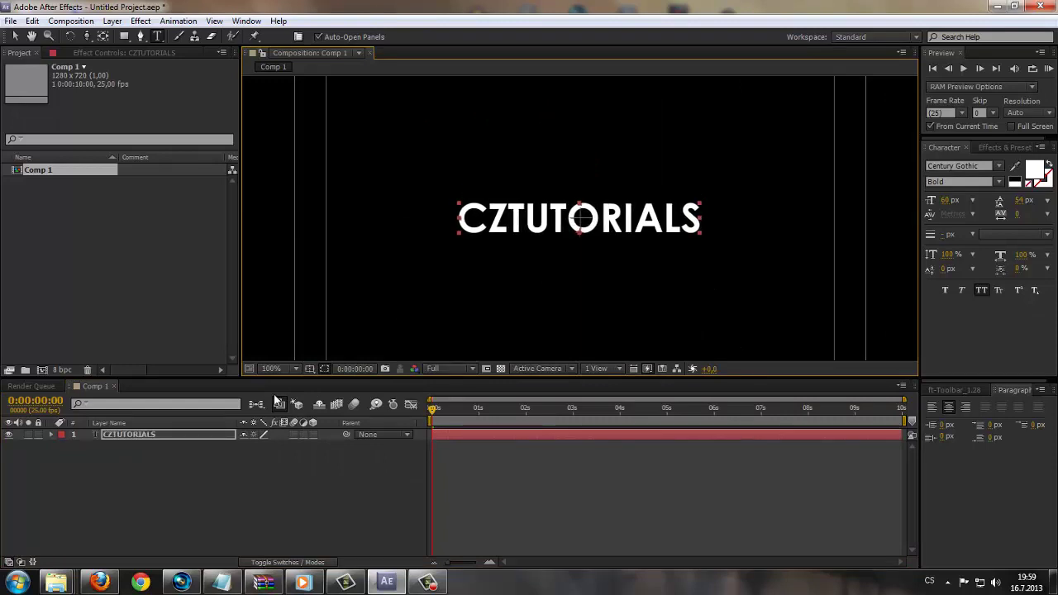
key("period")
key("period")
key("period")
key("period")
key("comma")
key("comma")
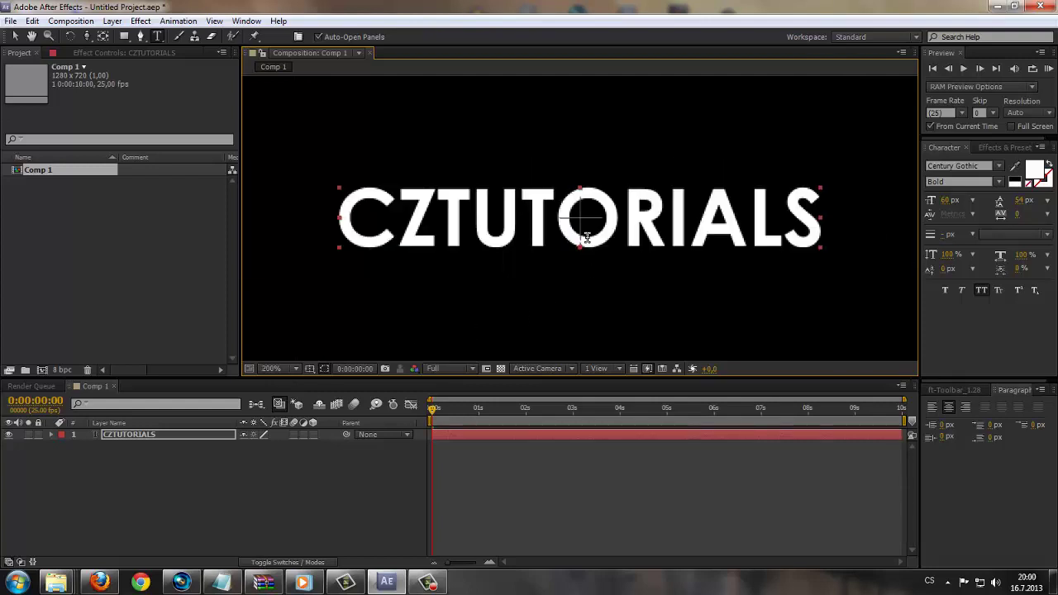
key("comma")
key("comma")
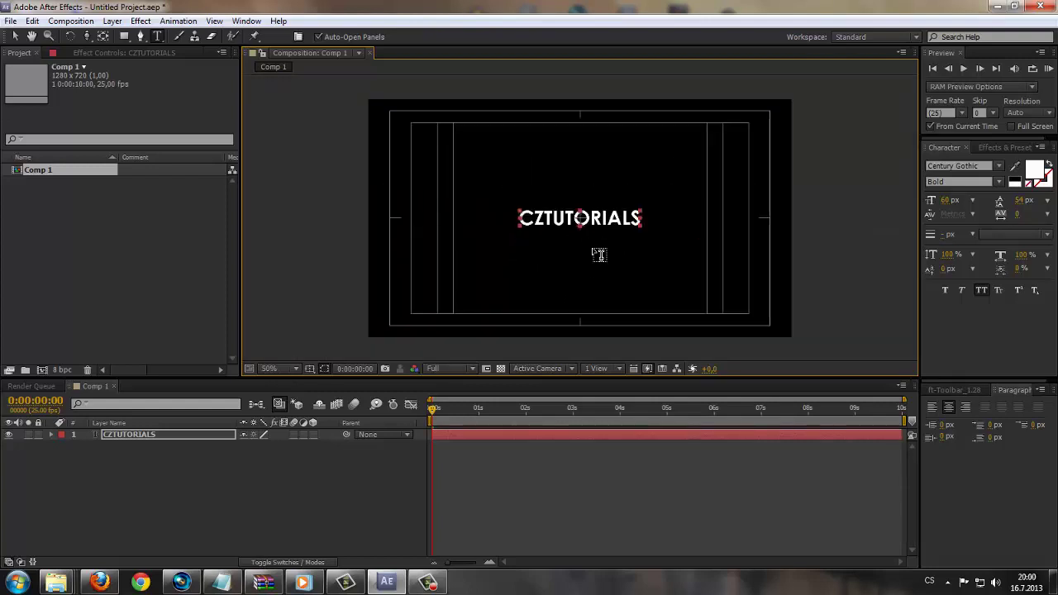
key("period")
key("period")
key("comma")
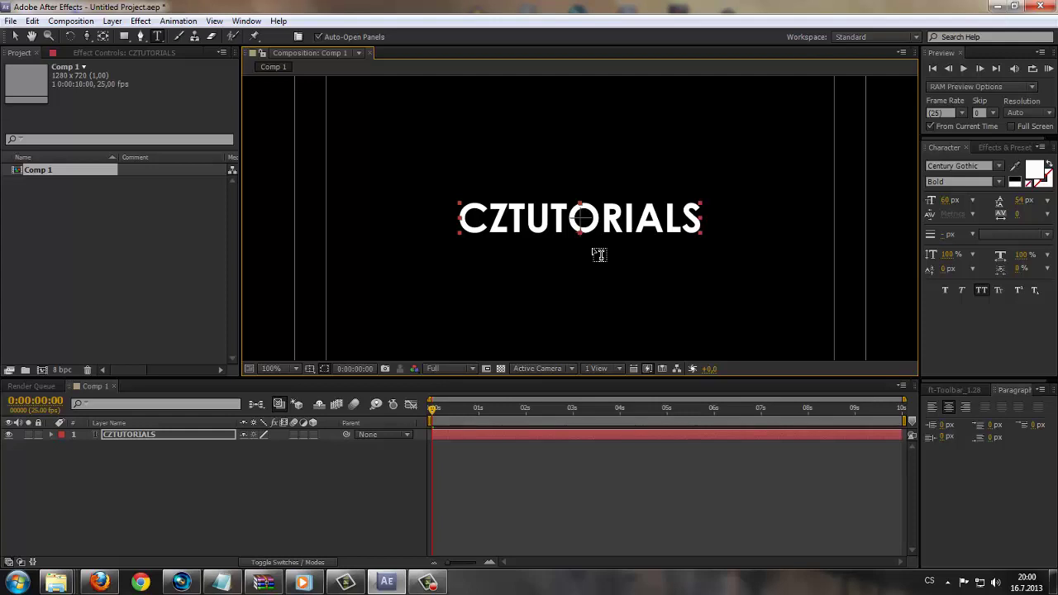
left_click(84, 523)
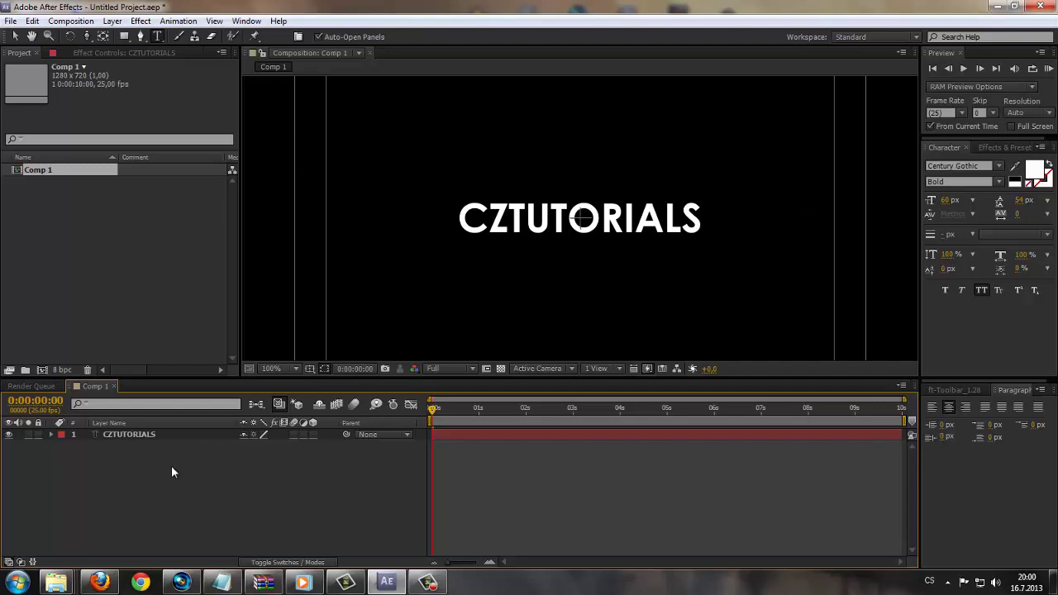
key("v")
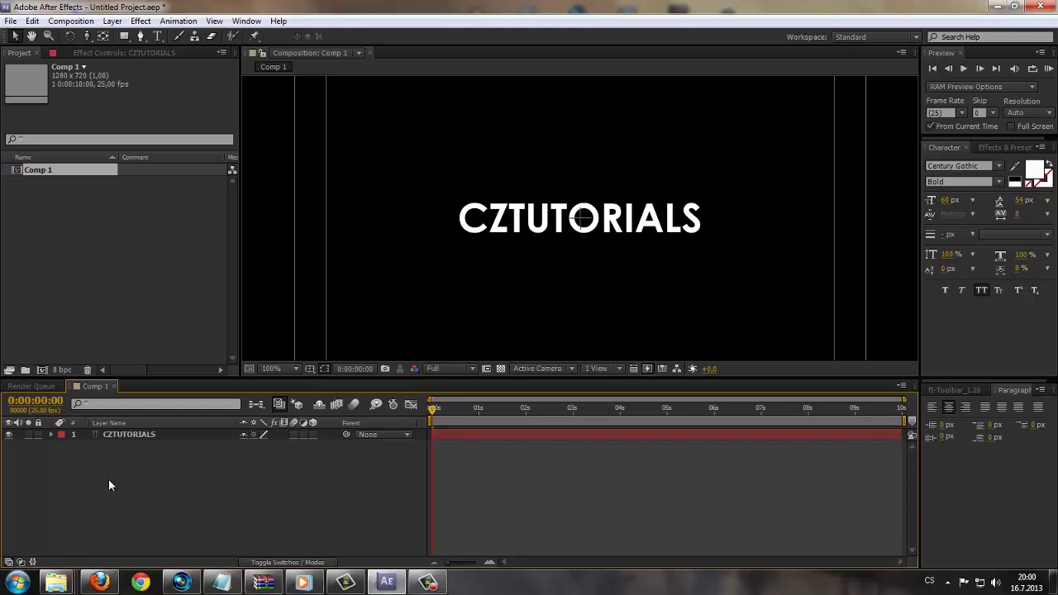
Add Light 1 as a white point light at 100% intensity.
right_click(256, 464)
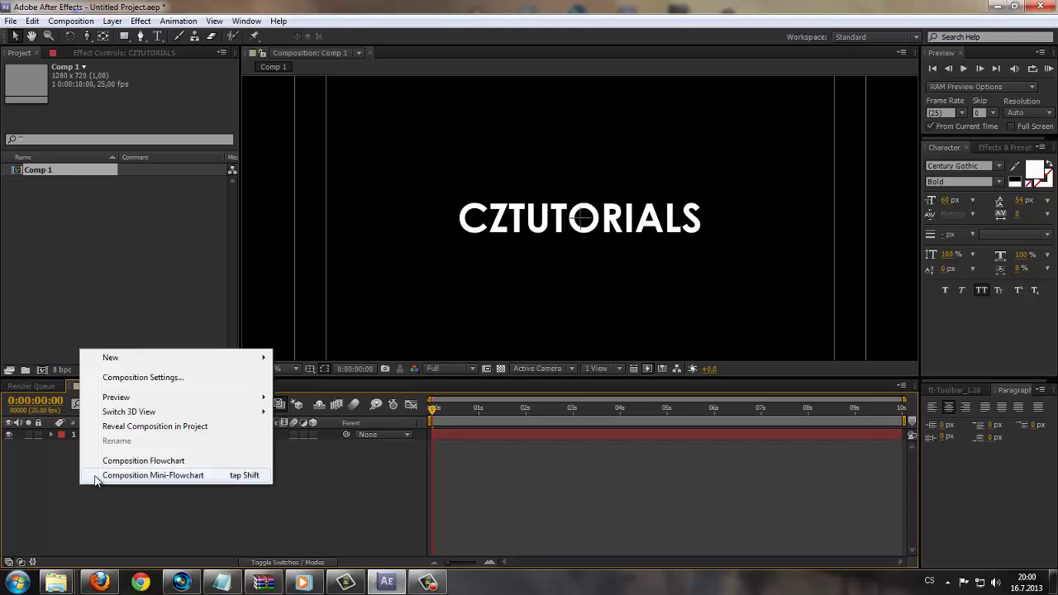
mouse_move(118, 357)
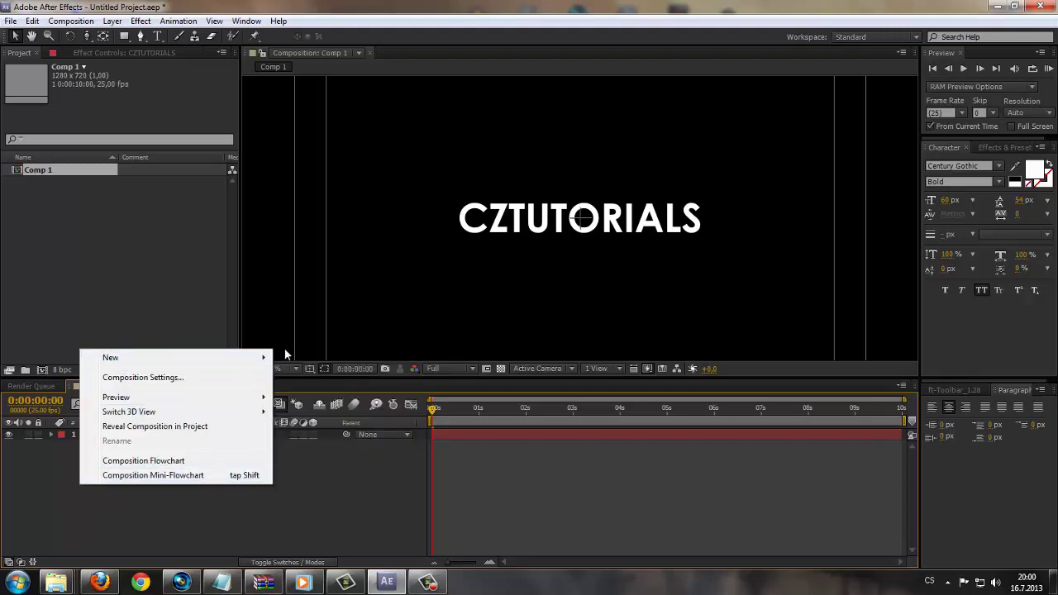
left_click(319, 414)
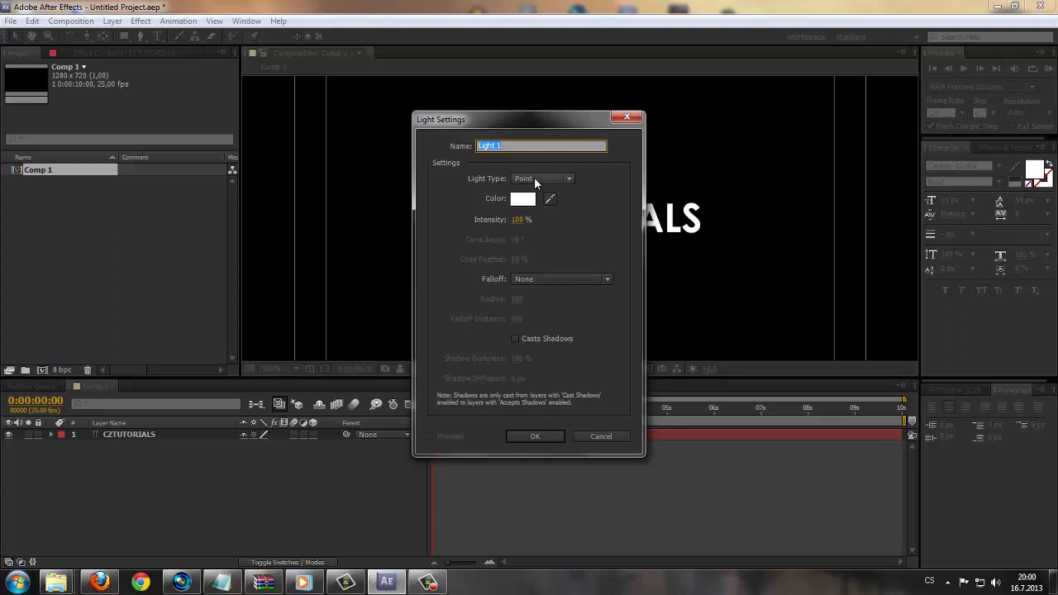
left_click(531, 435)
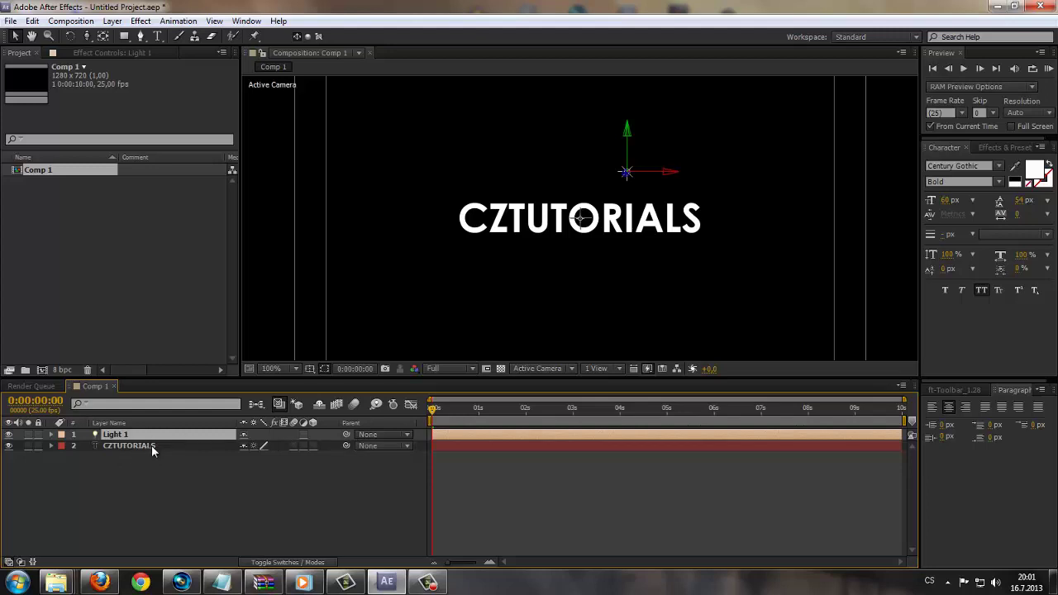
Make the CZTUTORIALS text layer a 3D layer.
left_click(121, 448)
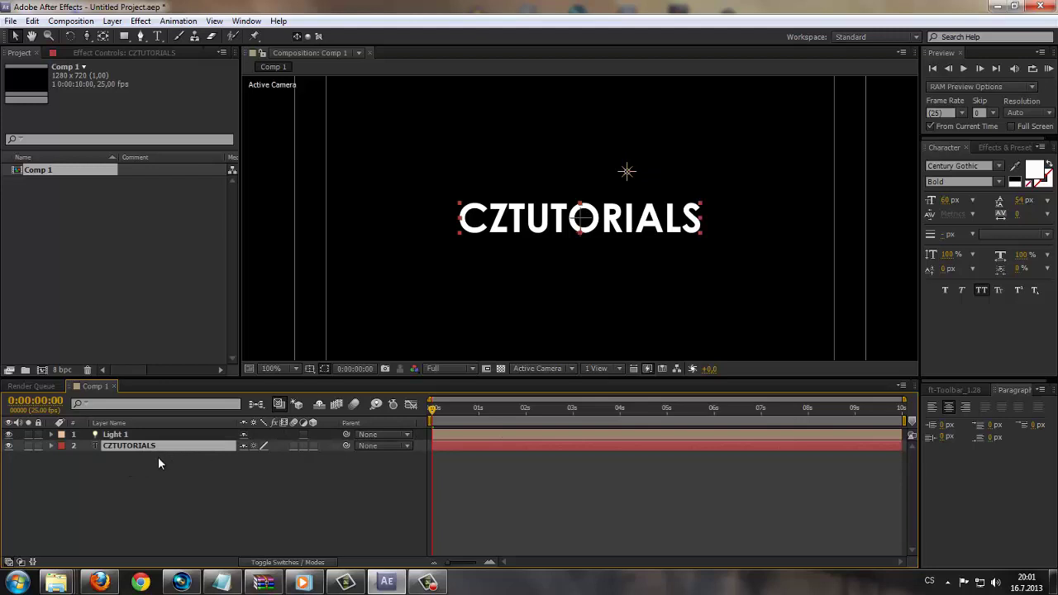
left_click(314, 448)
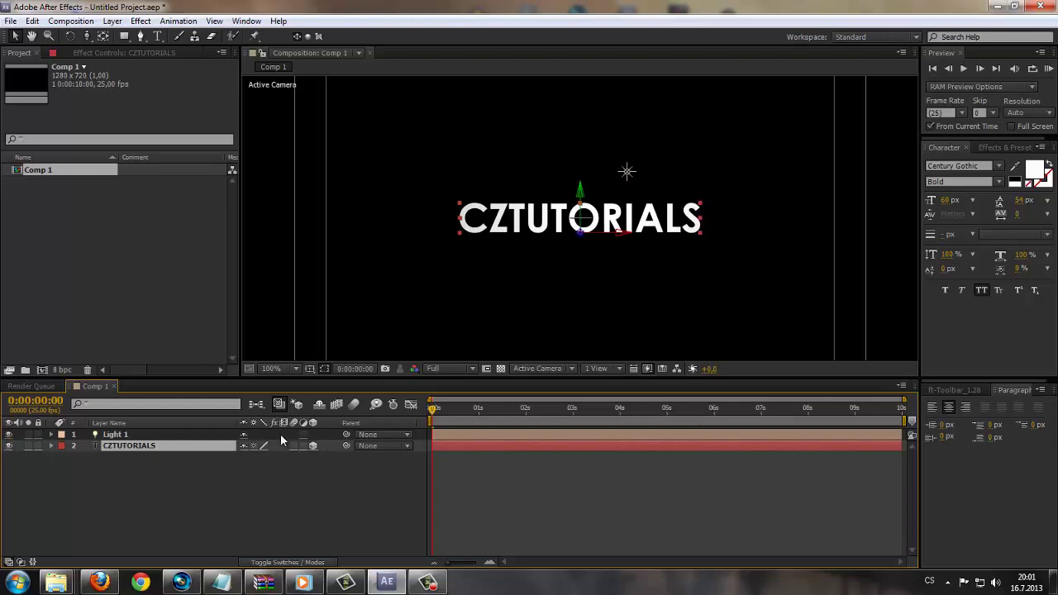
right_click(173, 451)
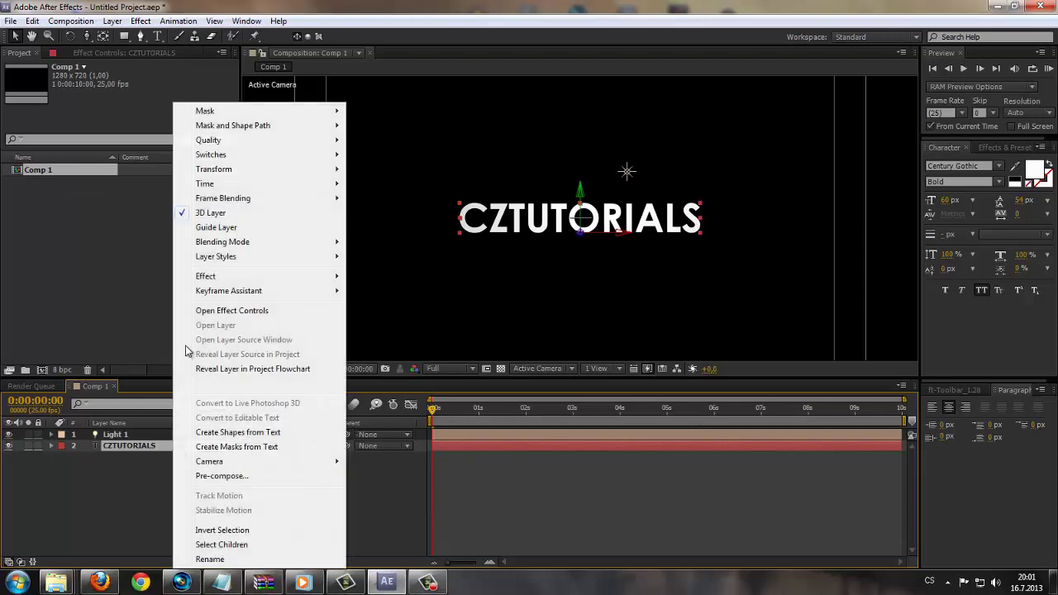
right_click(115, 447)
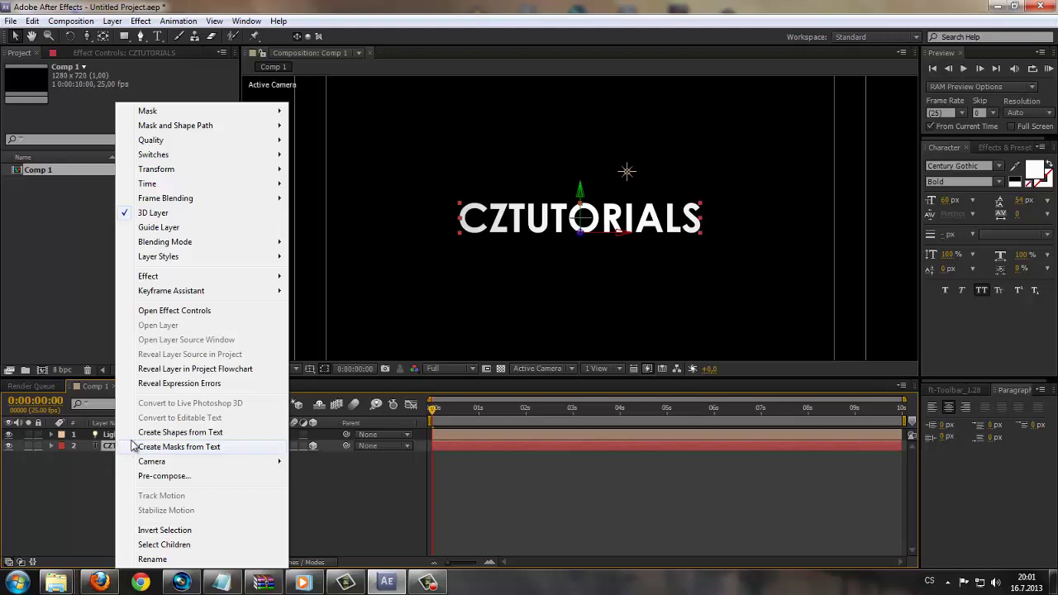
left_click(98, 493)
left_click(138, 444)
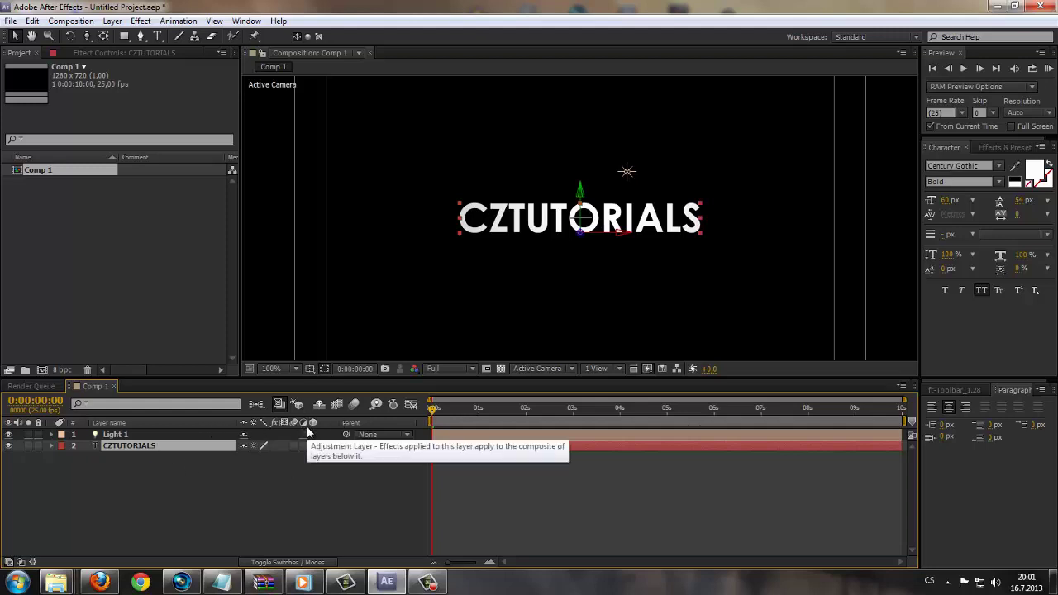
Restore the Switches columns in the timeline alongside the Parent column.
key("F4")
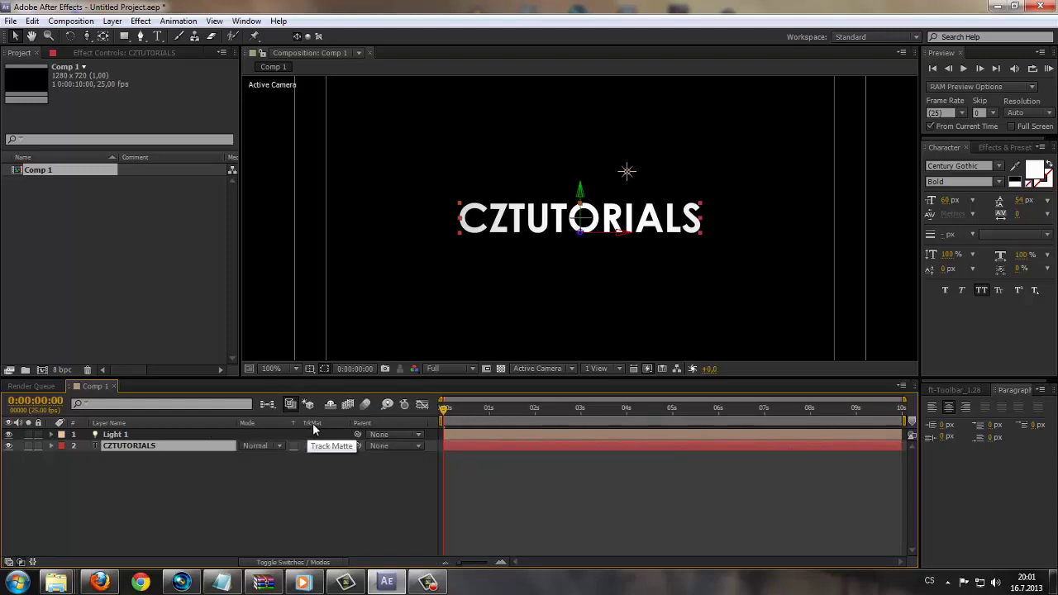
right_click(195, 423)
mouse_move(239, 472)
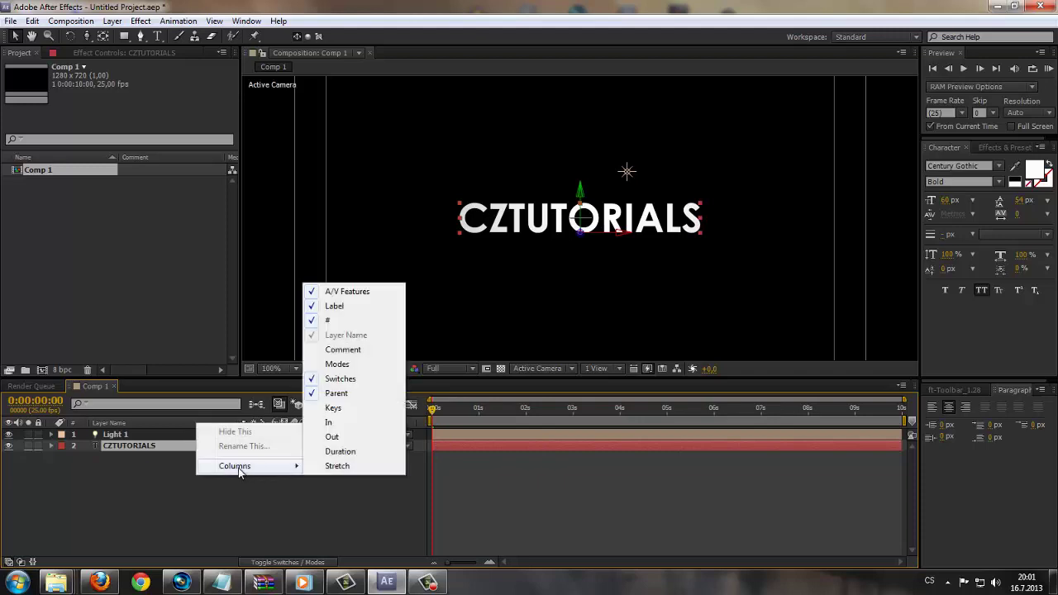
left_click(339, 379)
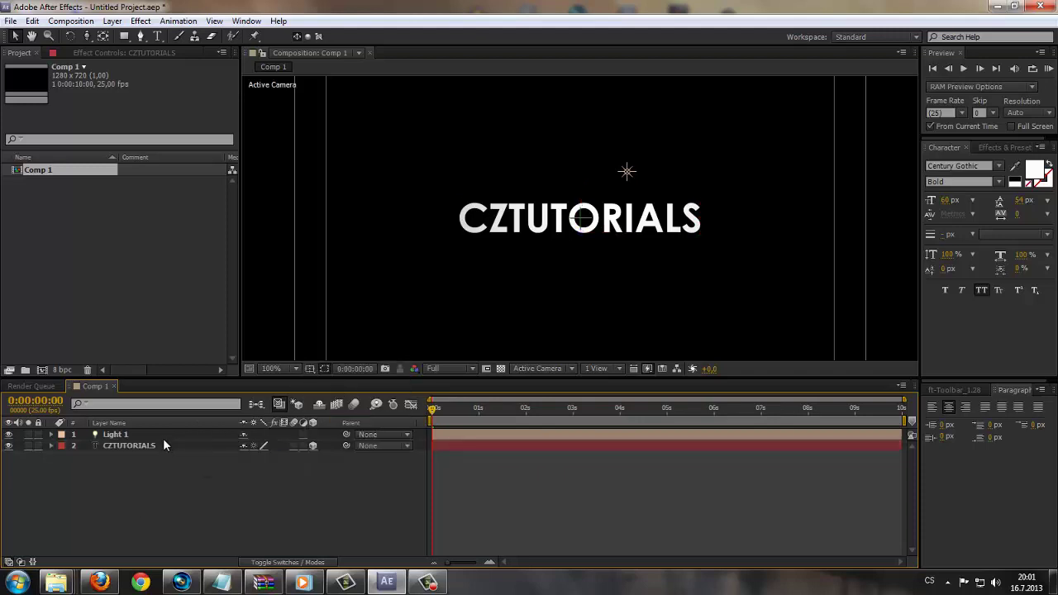
Zoom the CZTUTORIALS title to 200% and take a snapshot of the view.
left_click(124, 446)
key("period")
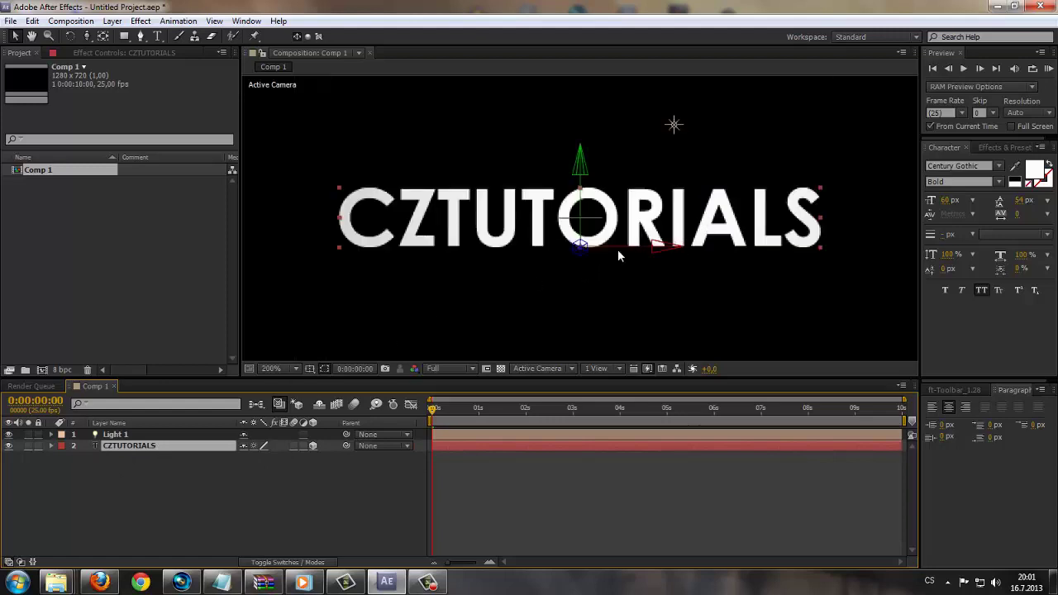
key("comma")
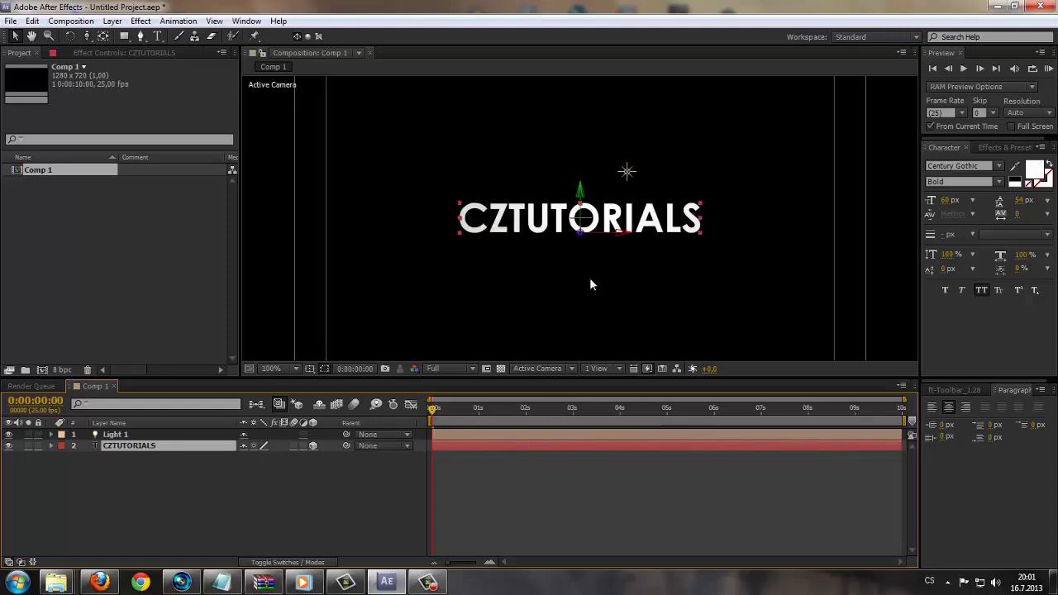
key("period")
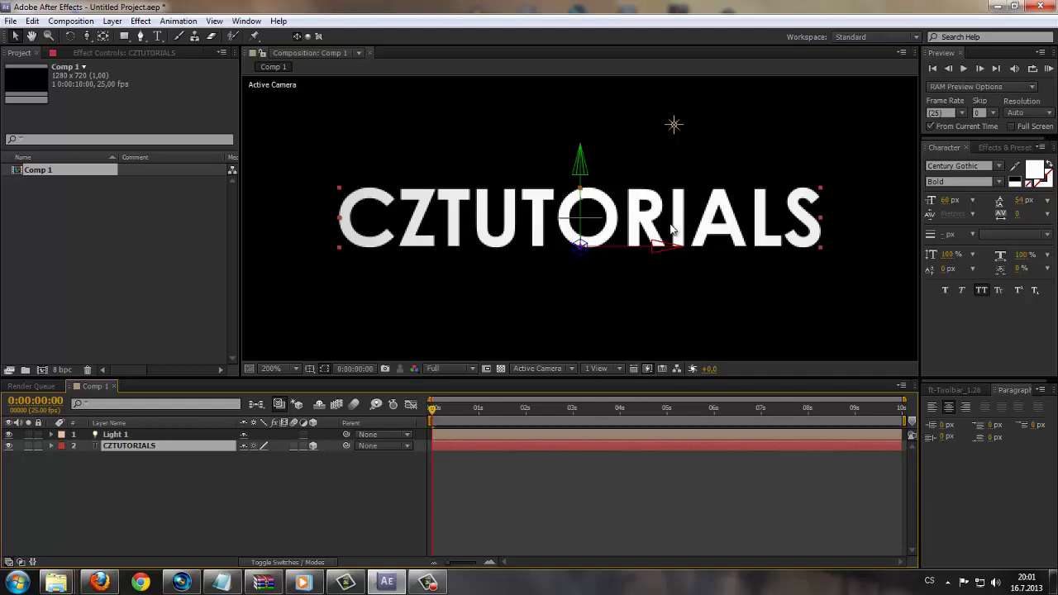
key("F5")
left_click(53, 449)
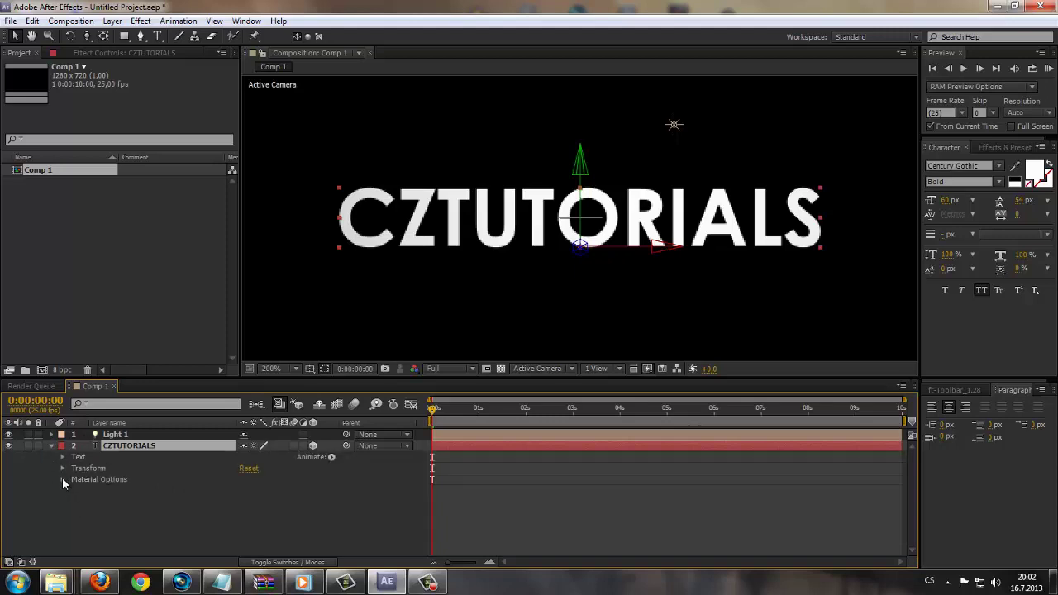
left_click(62, 479)
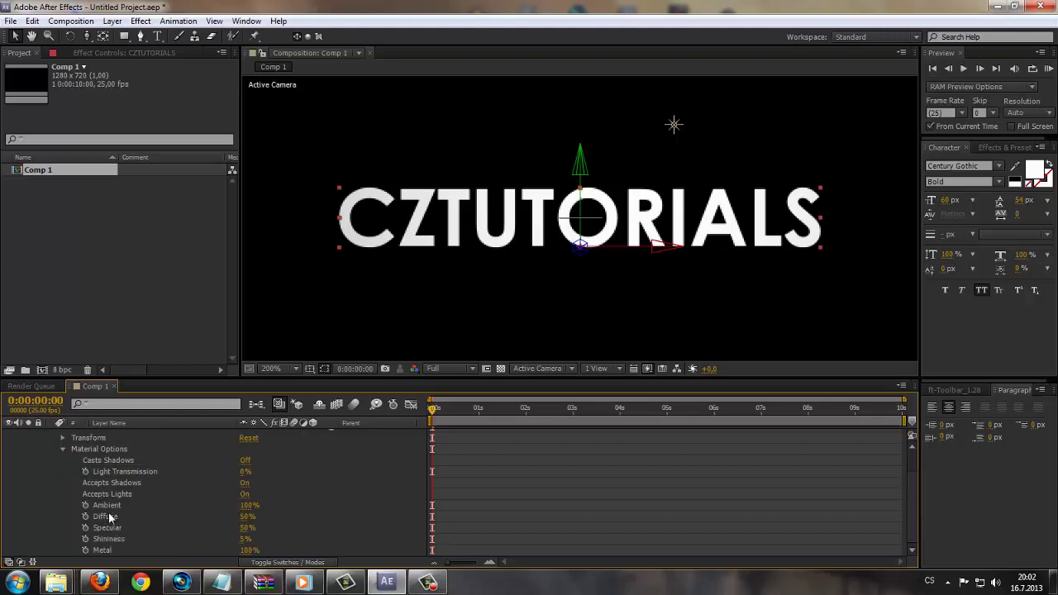
scroll(92, 485, "up", 3)
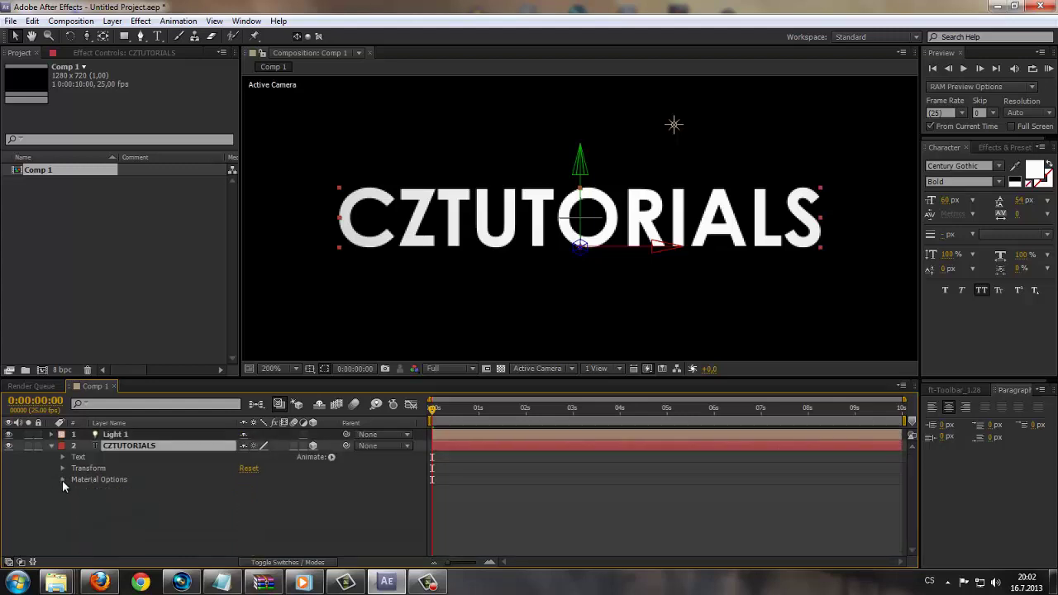
scroll(62, 480, "down", 3)
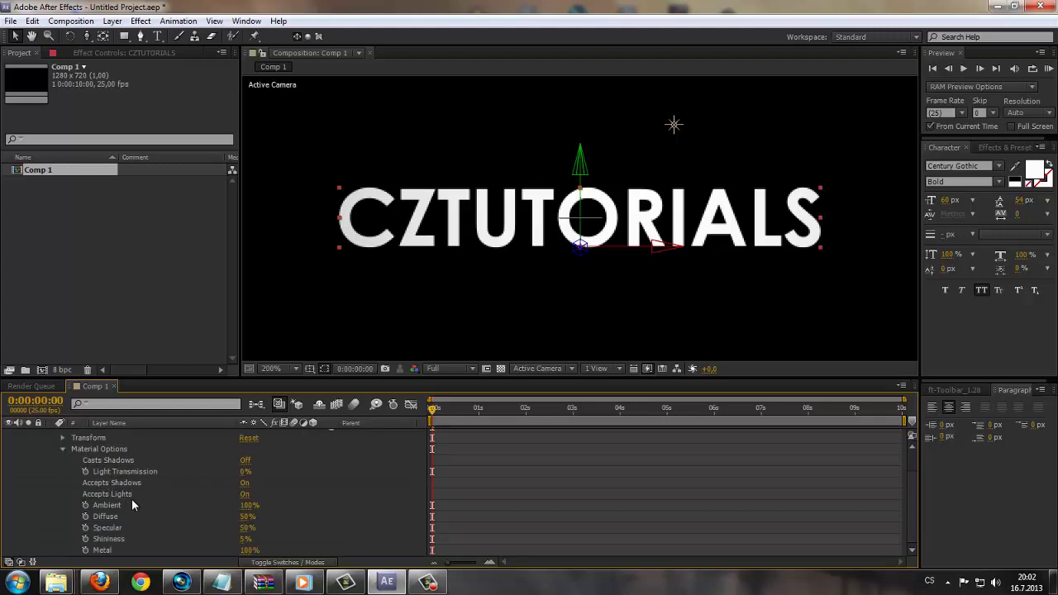
left_click(245, 495)
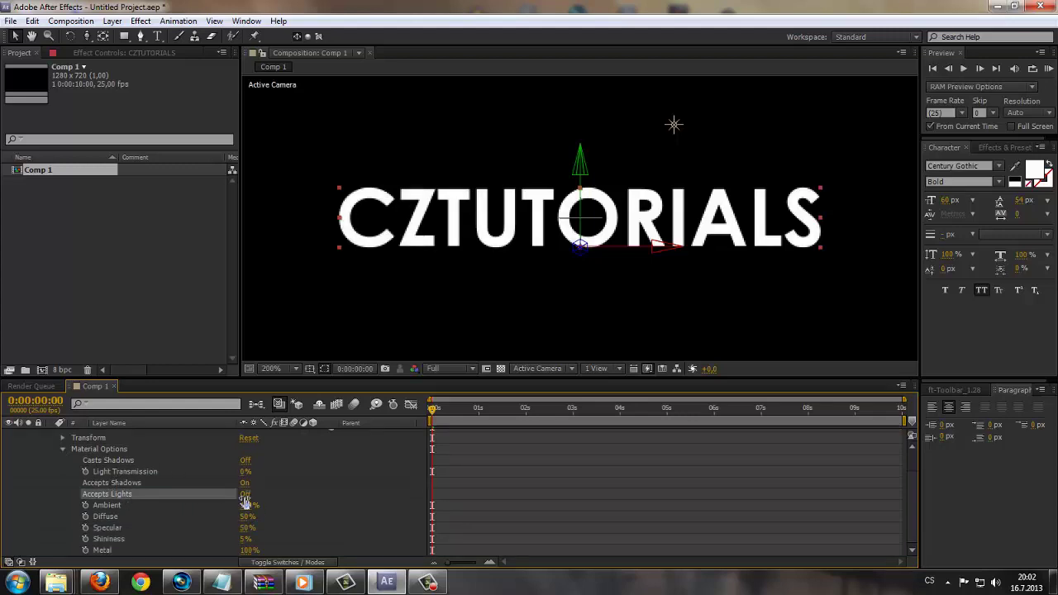
left_click(245, 495)
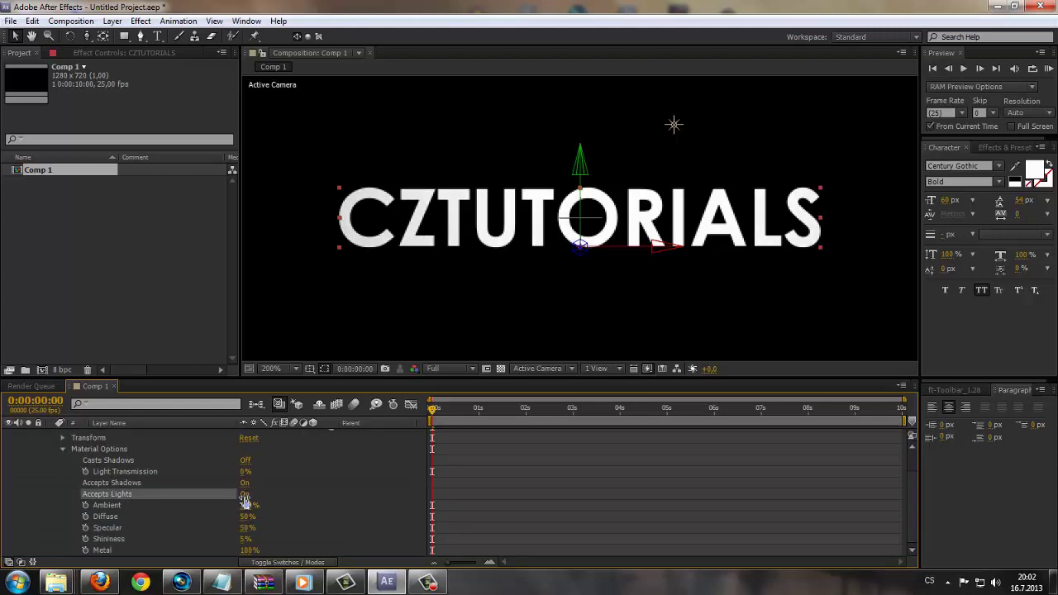
left_click(62, 451)
left_click(51, 446)
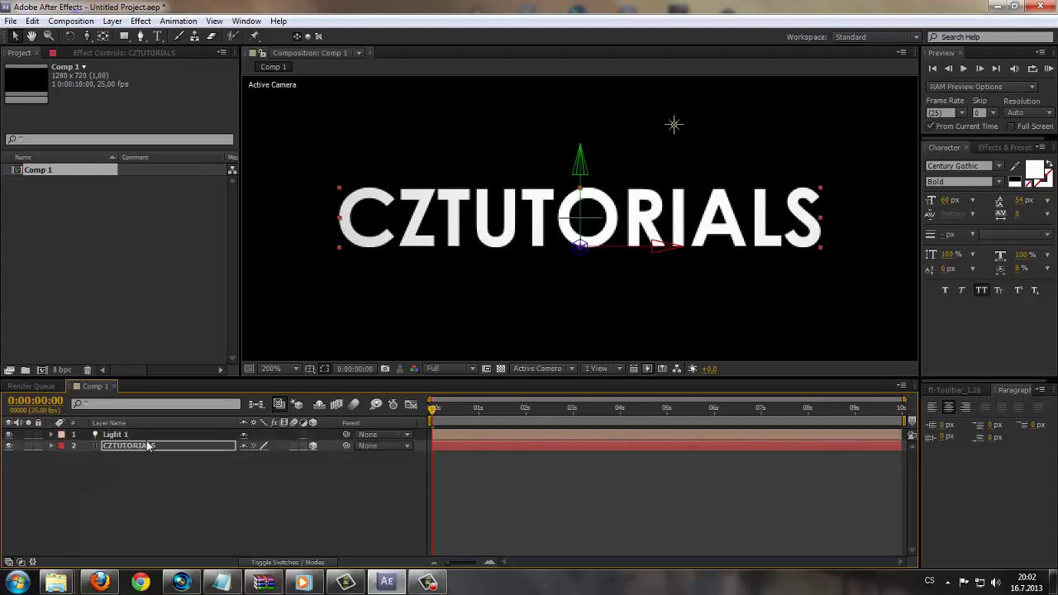
left_click(147, 445)
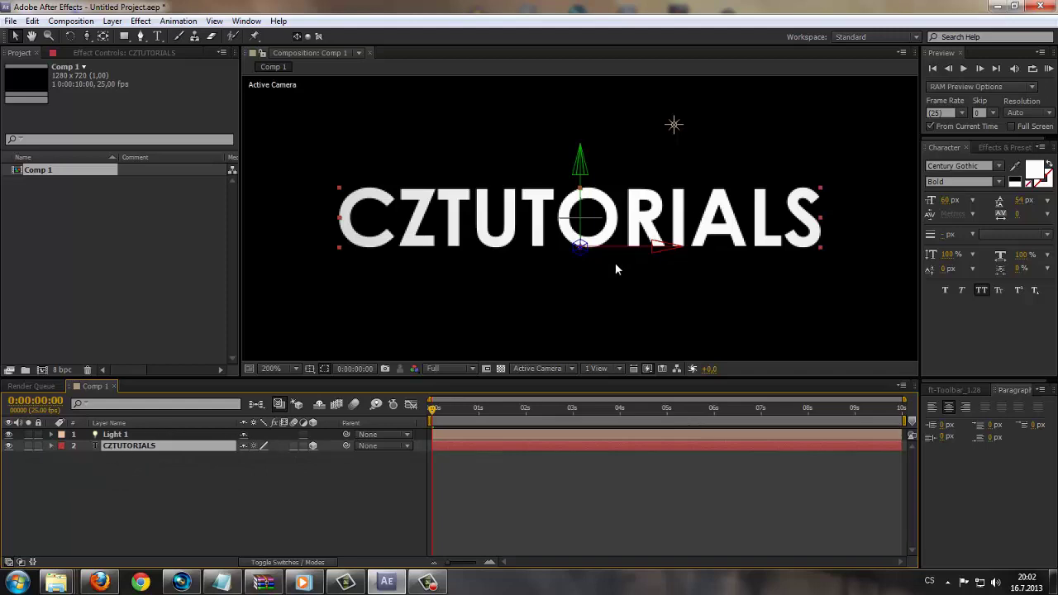
Drag Light 1 left and down onto the centre of the CZTUTORIALS text.
left_click(120, 435)
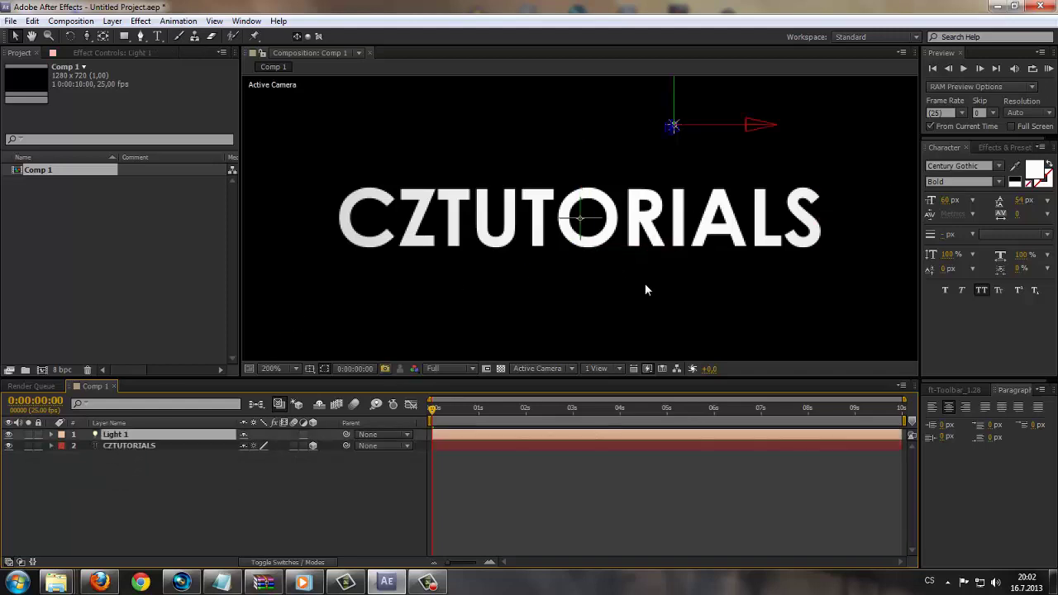
left_click_drag(650, 159, 658, 216)
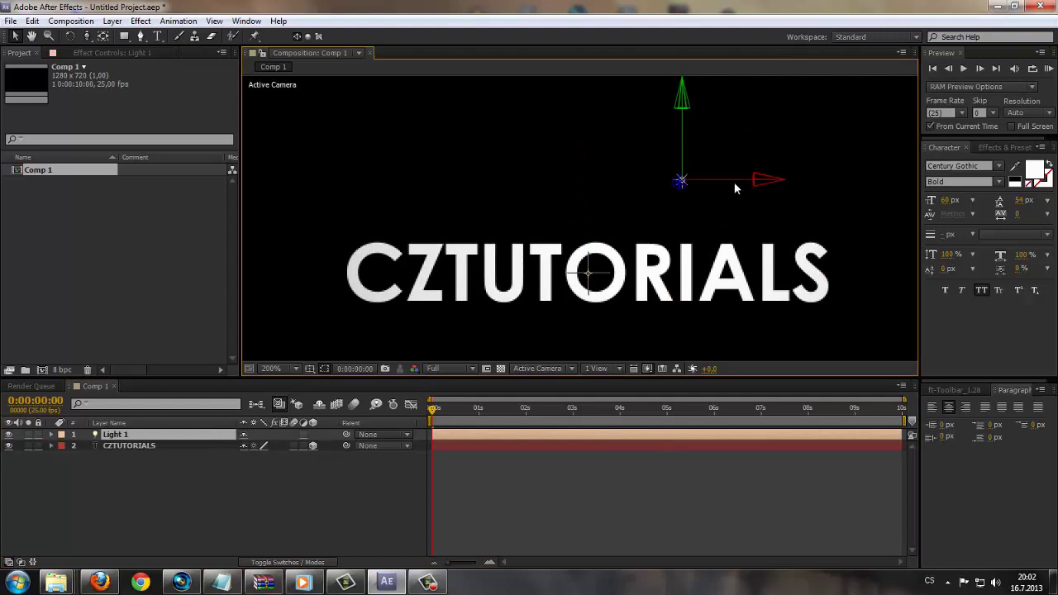
left_click_drag(781, 183, 702, 205)
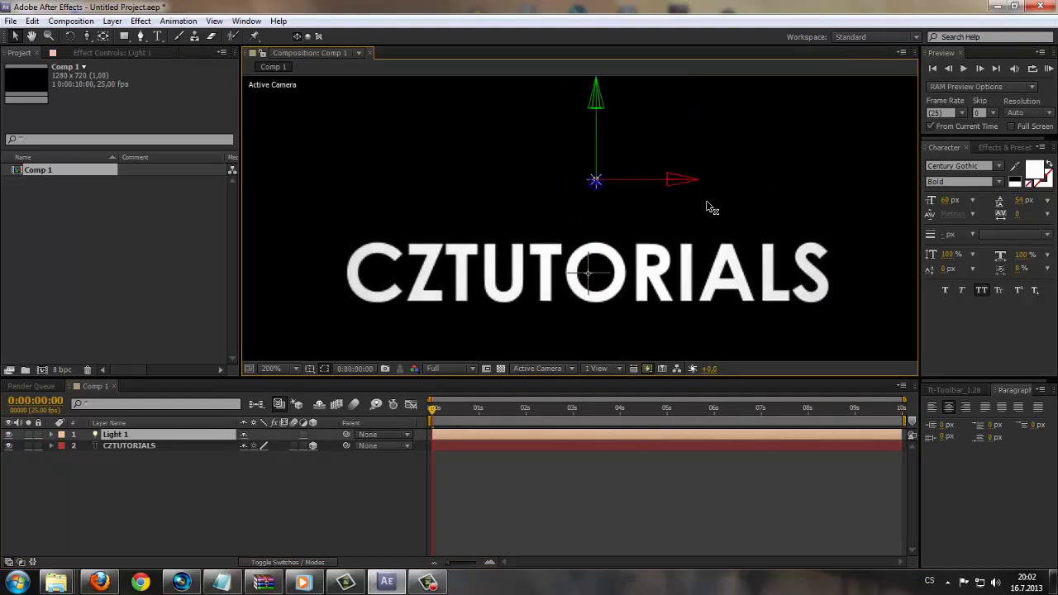
key("Return")
left_click_drag(594, 114, 593, 184)
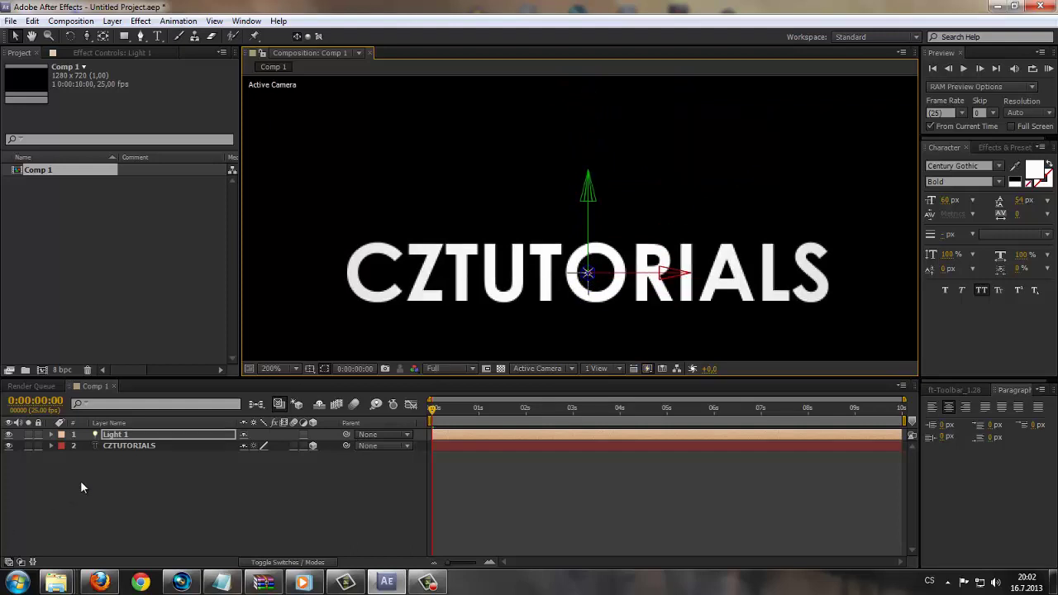
left_click(118, 446)
left_click(118, 437)
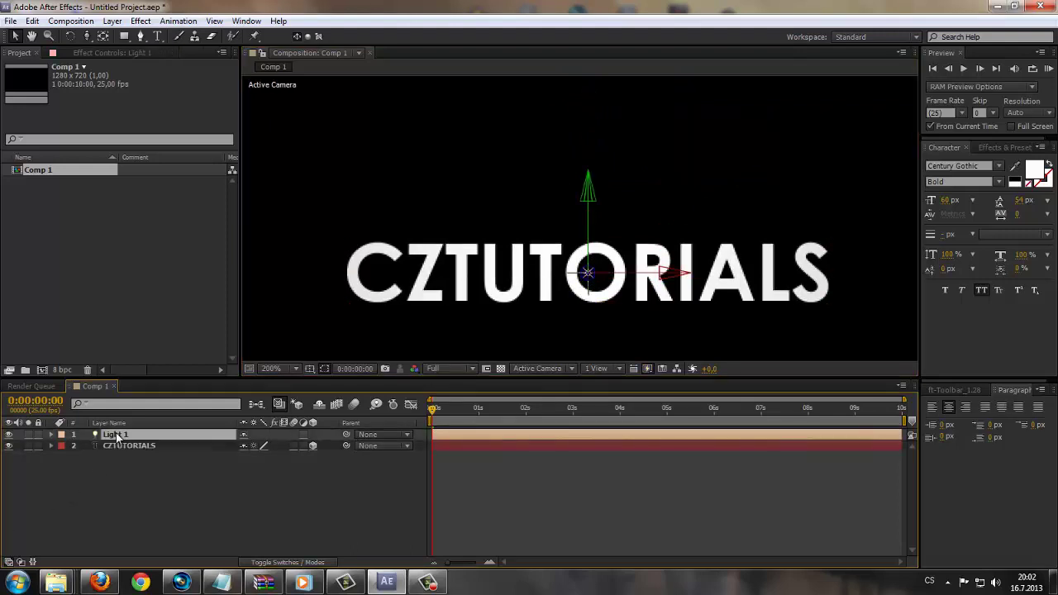
Move Light 1 just in front of the text, ending at Position 639.8, 359.7, -89.4.
key("p")
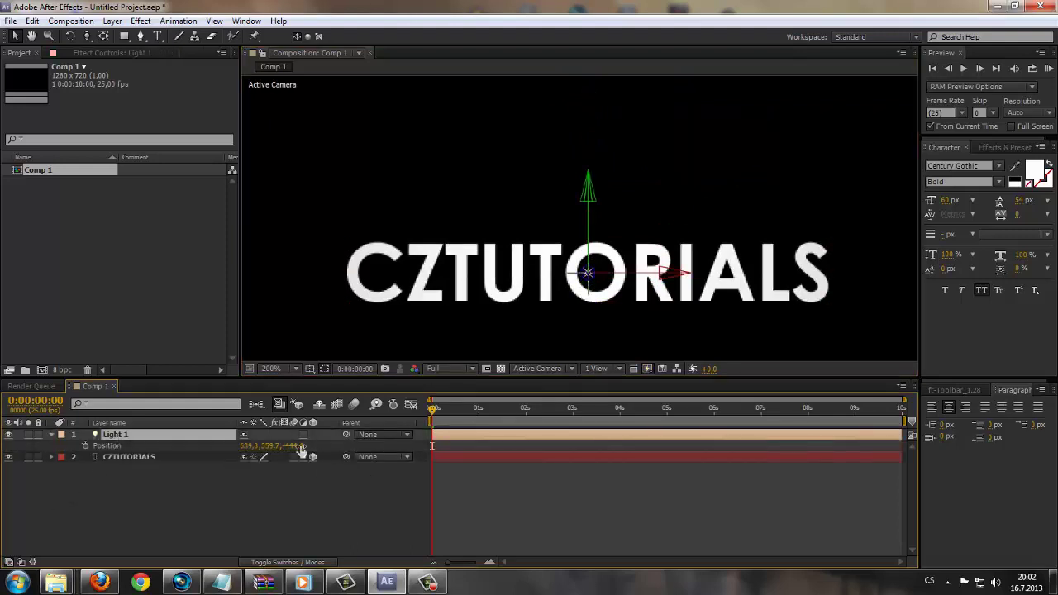
left_click_drag(295, 445, 355, 446)
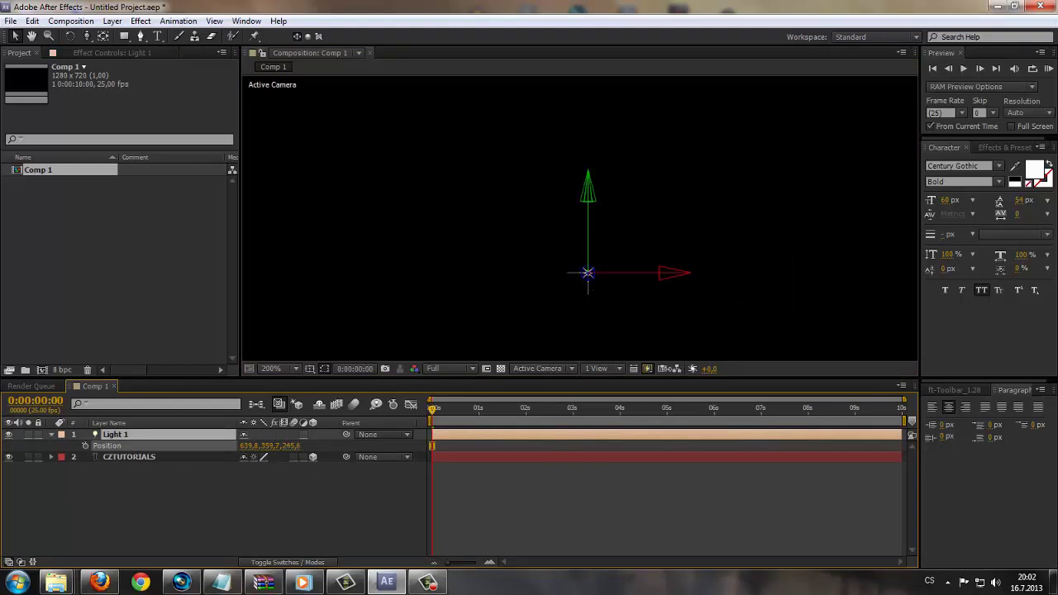
left_click_drag(667, 370, 477, 384)
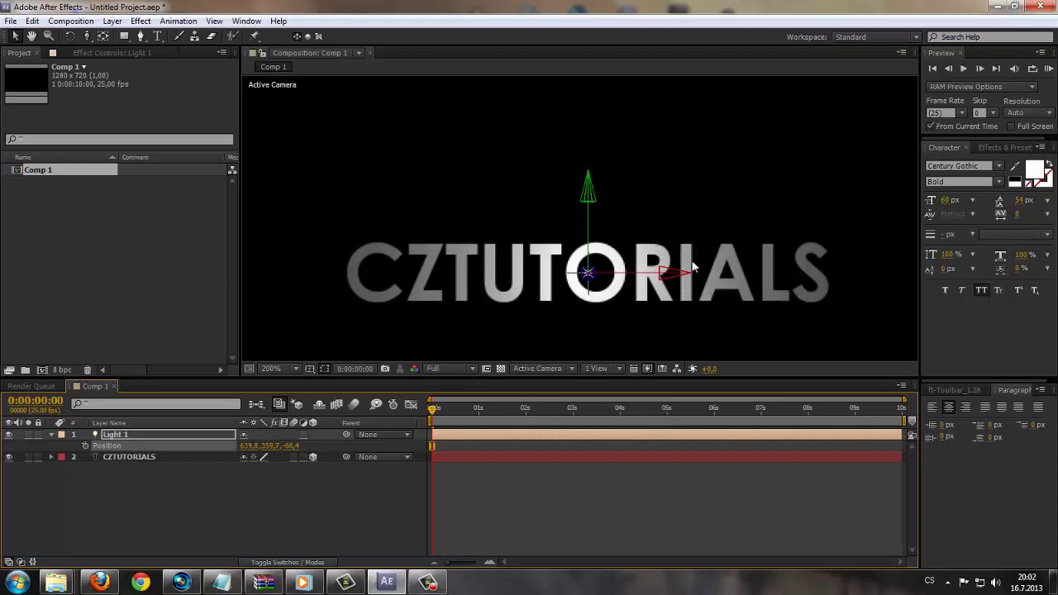
scroll(680, 268, "down", 2)
left_click(244, 518)
scroll(601, 291, "up", 1)
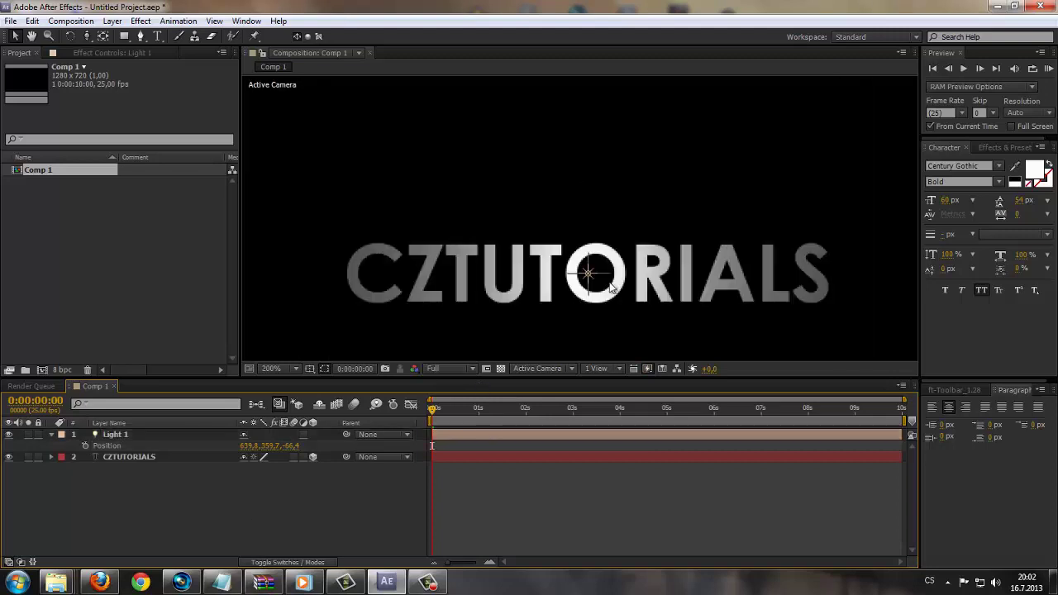
scroll(601, 291, "up", 1)
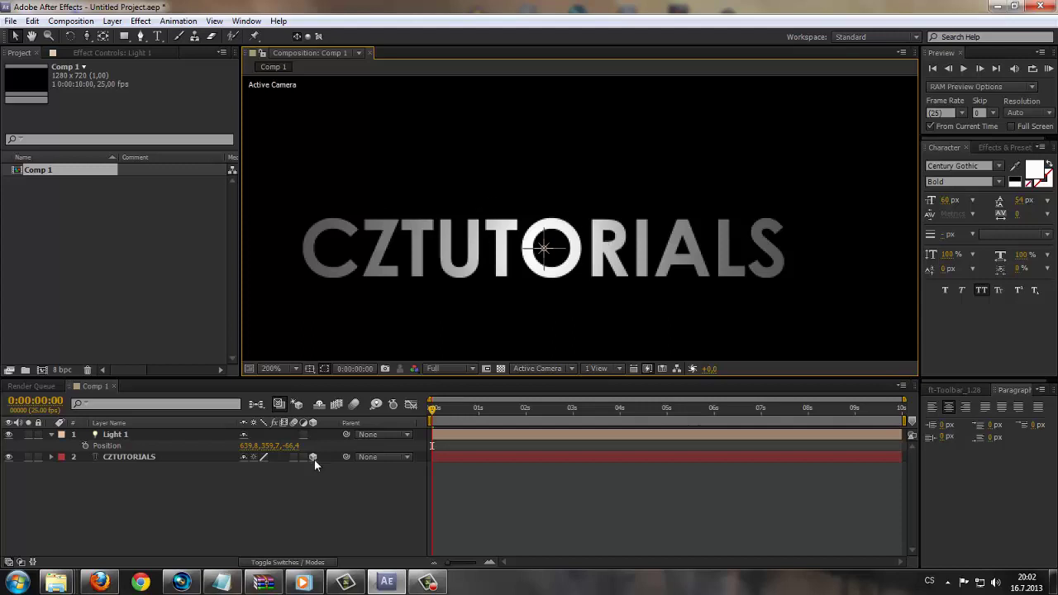
mouse_move(284, 454)
left_mouse_down()
mouse_move(255, 440)
mouse_move(307, 433)
mouse_move(295, 424)
mouse_move(223, 435)
mouse_move(297, 424)
mouse_move(276, 424)
left_mouse_up()
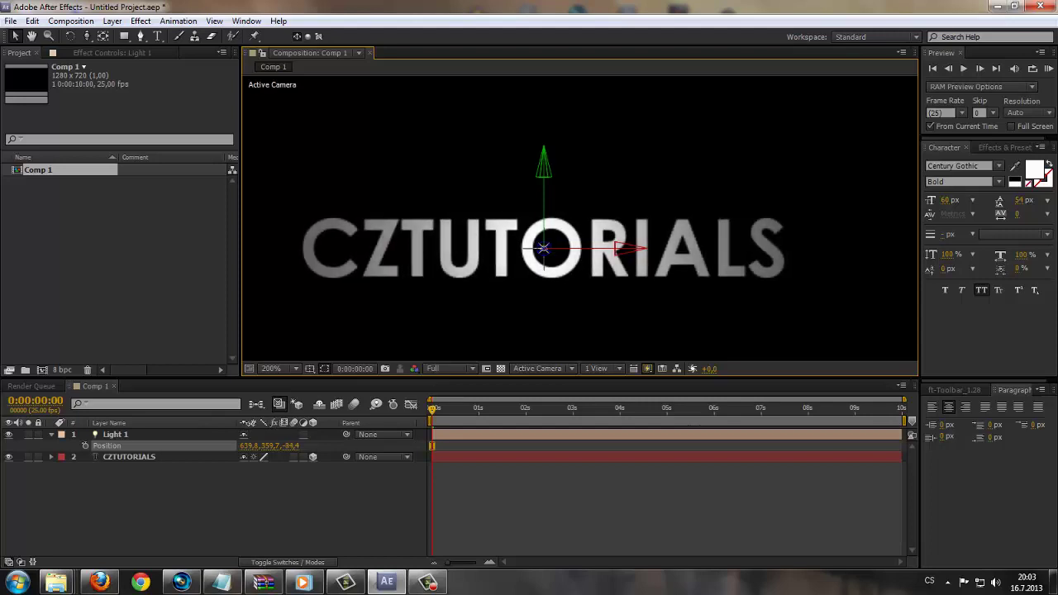
left_click(116, 435)
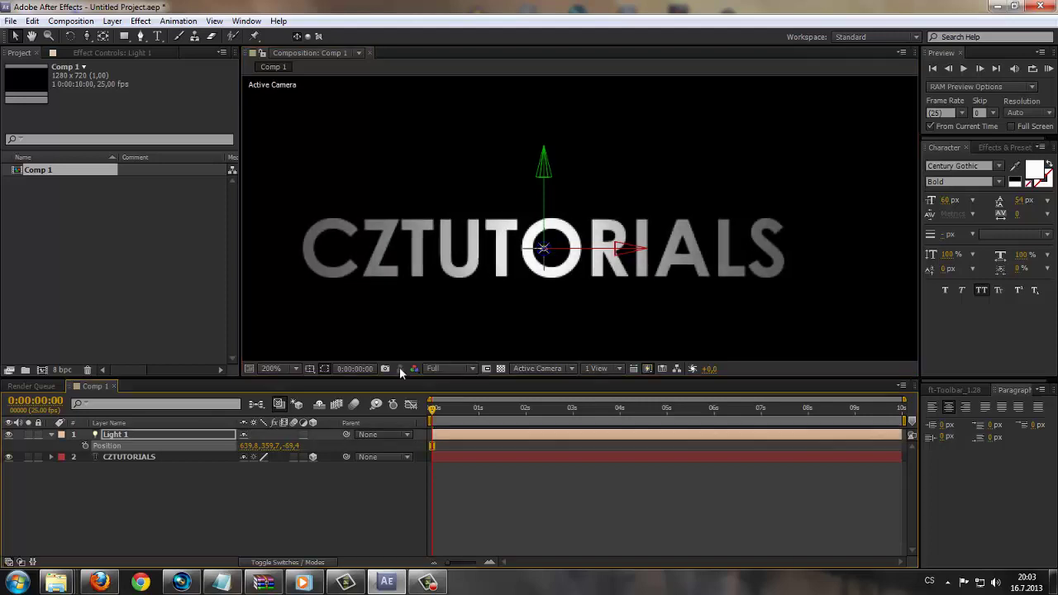
left_click(222, 488)
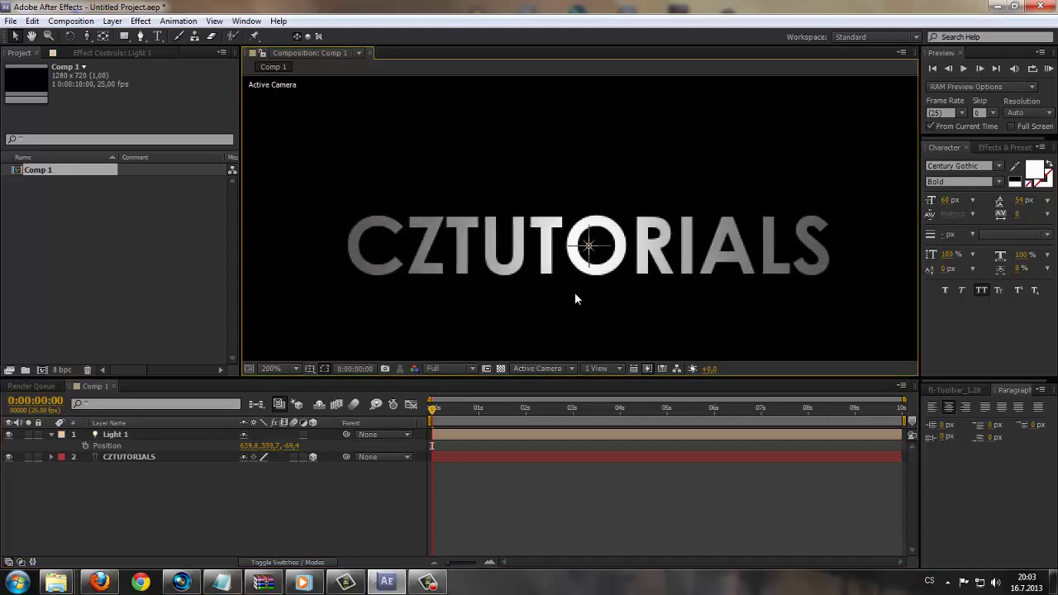
key("comma")
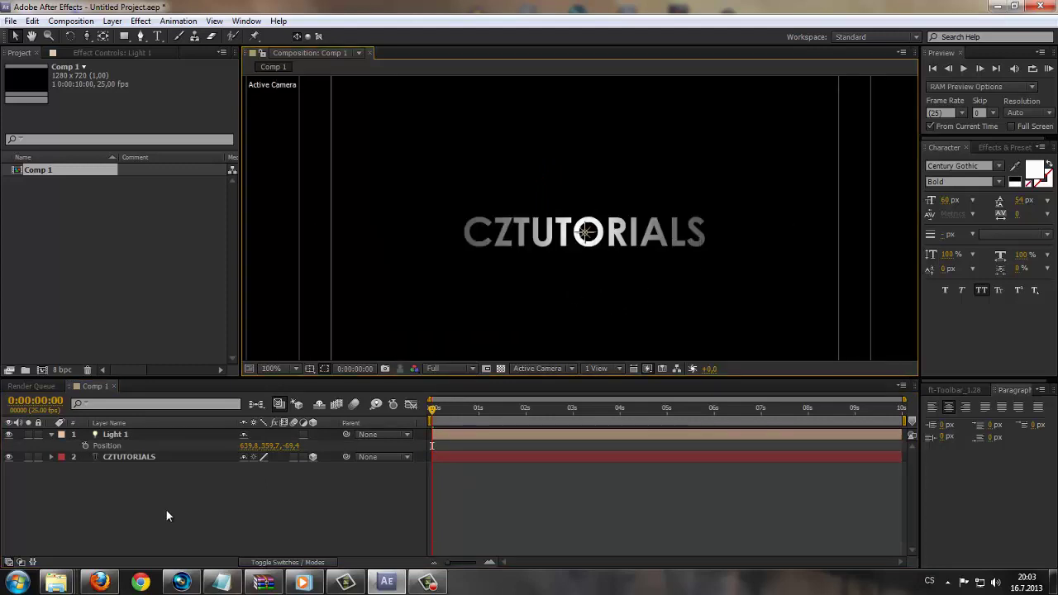
Add a new black solid layer, Black Solid 1, to Comp 1.
left_click(51, 434)
right_click(109, 493)
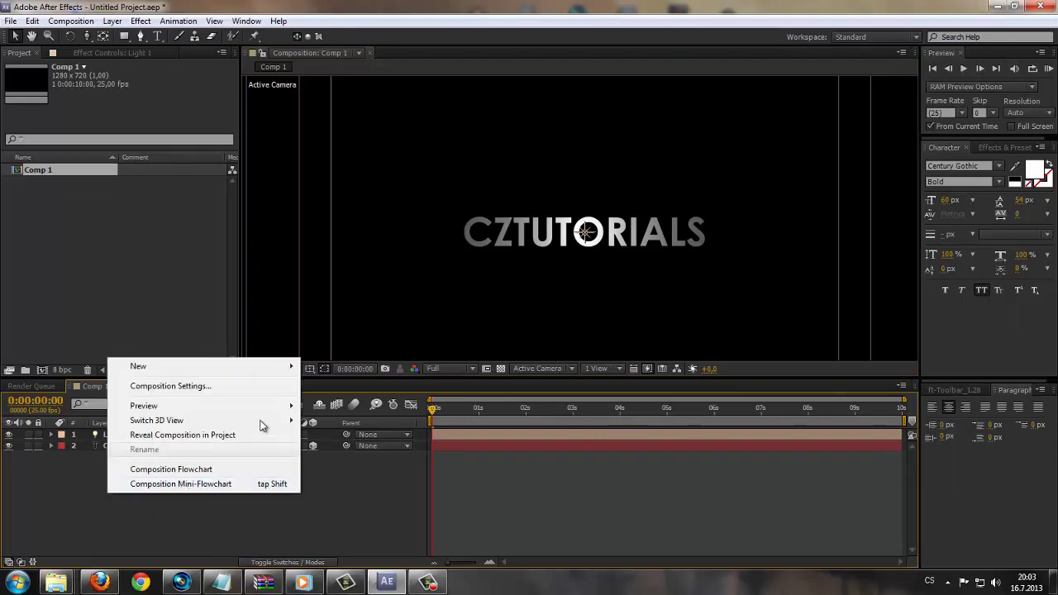
mouse_move(165, 366)
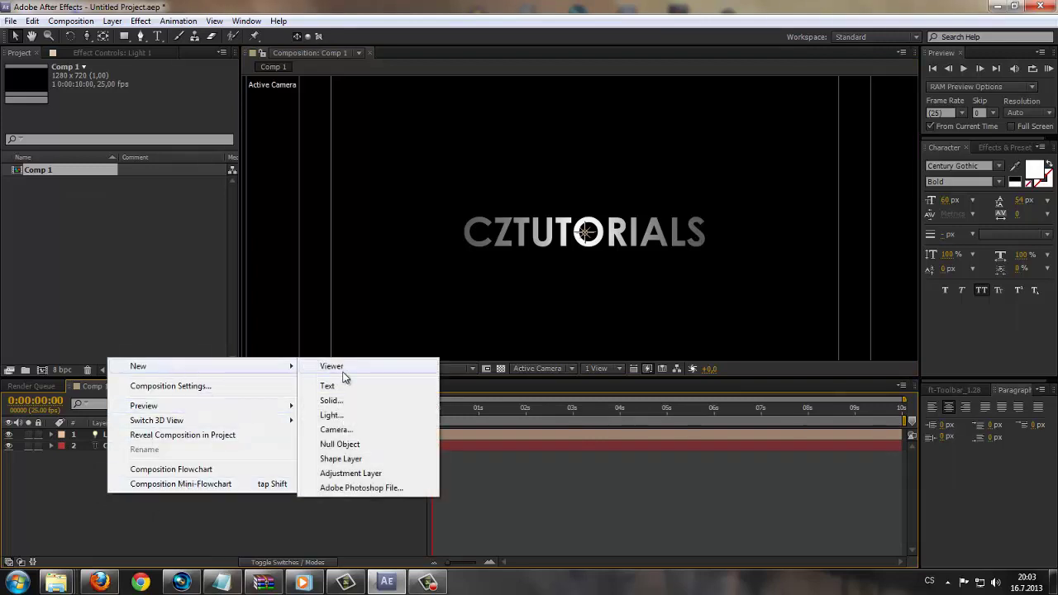
left_click(332, 400)
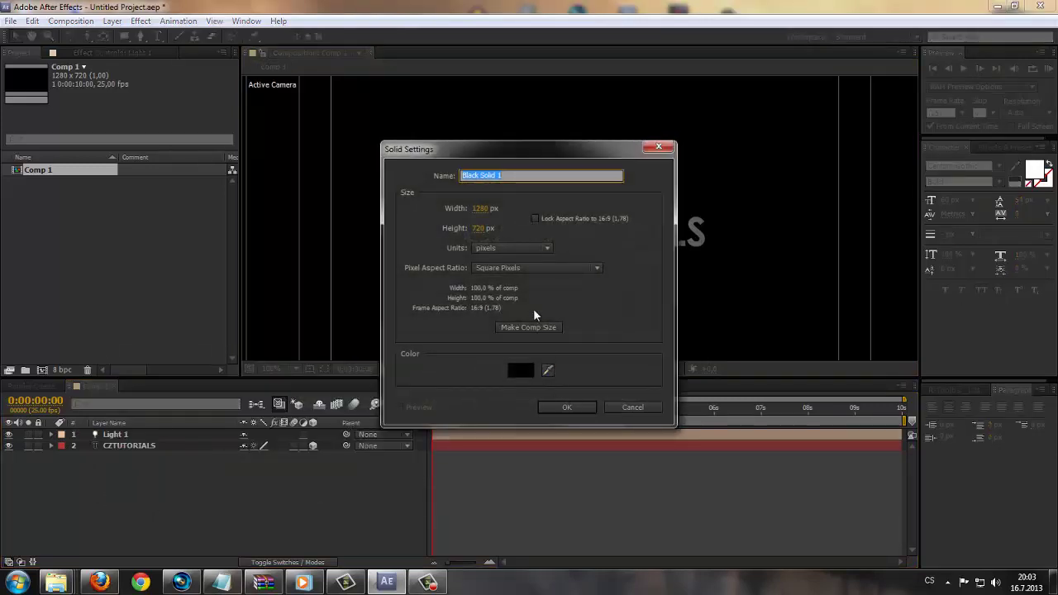
left_click(567, 407)
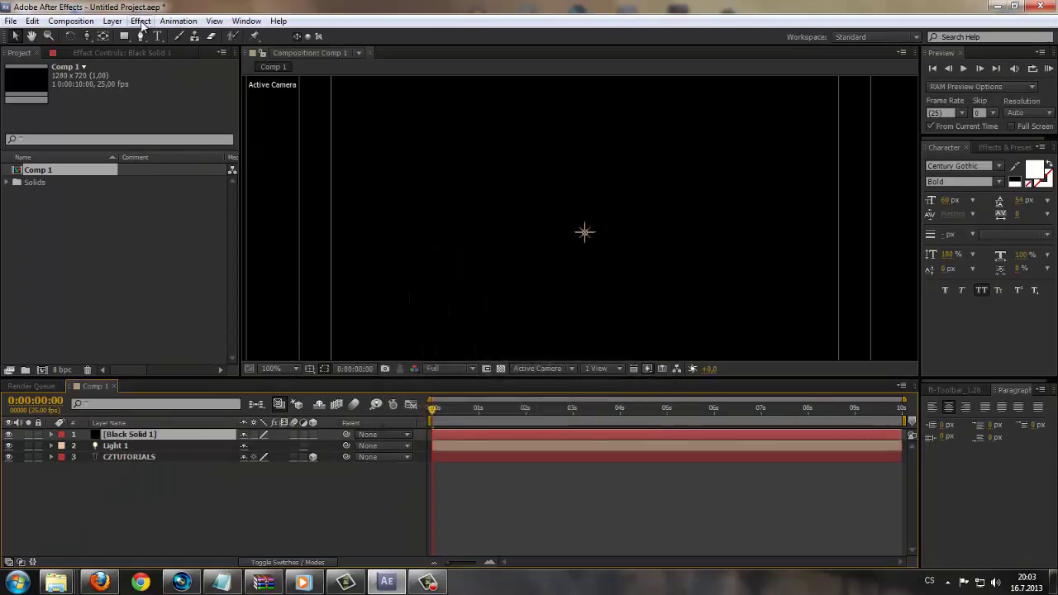
Apply Video Copilot Optical Flares to Black Solid 1.
left_click(140, 21)
mouse_move(316, 584)
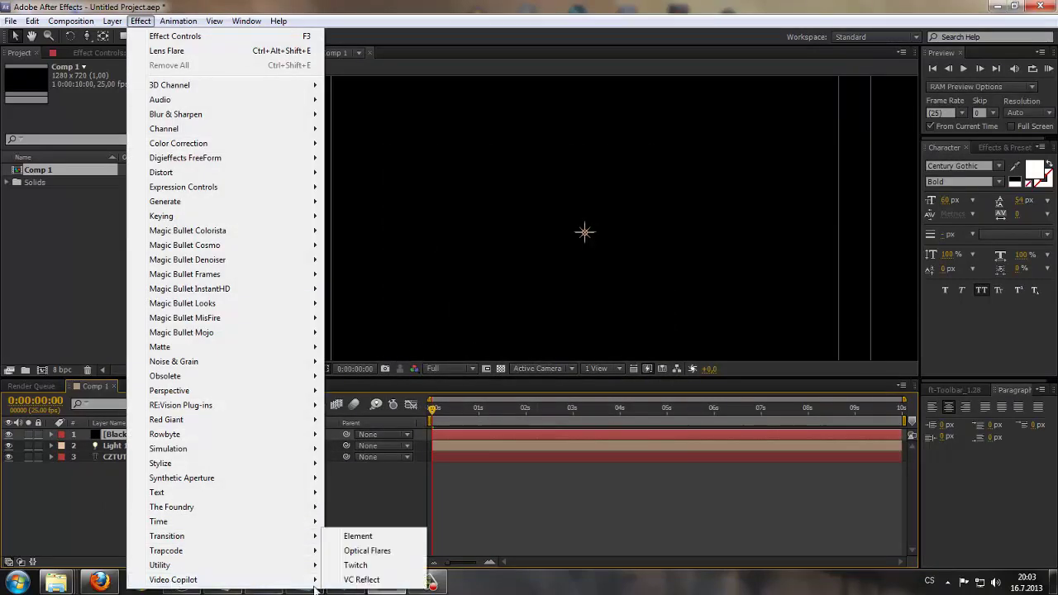
left_click(405, 552)
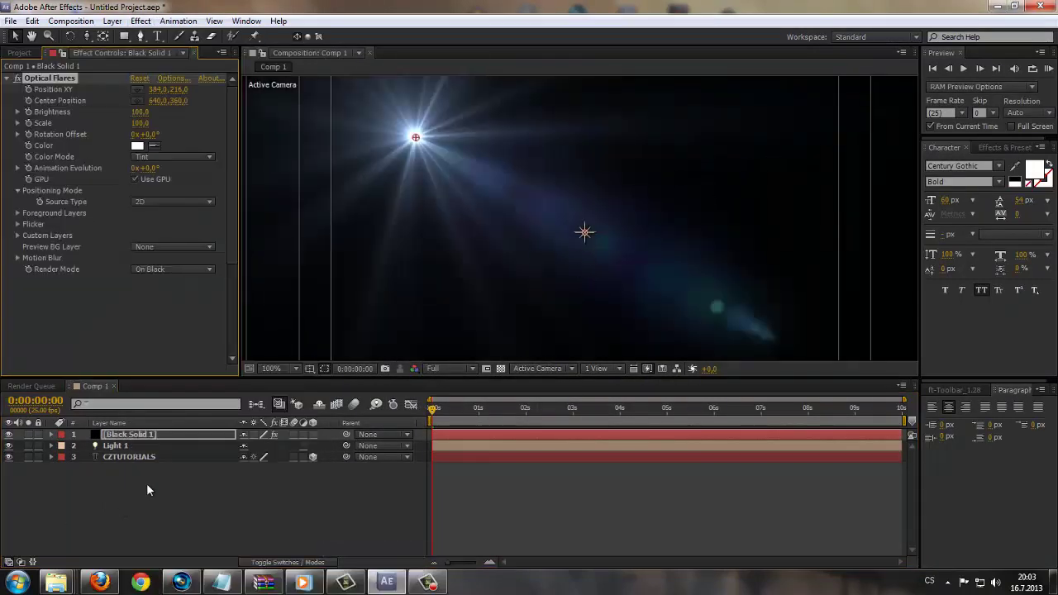
left_click(142, 436)
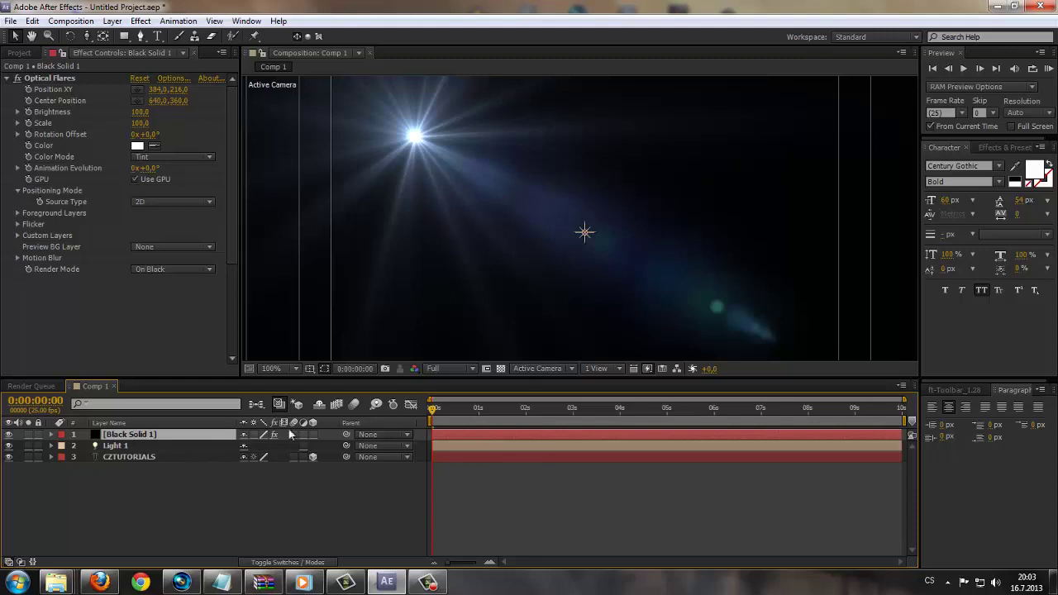
Show the Modes column in the timeline layer list.
key("F4")
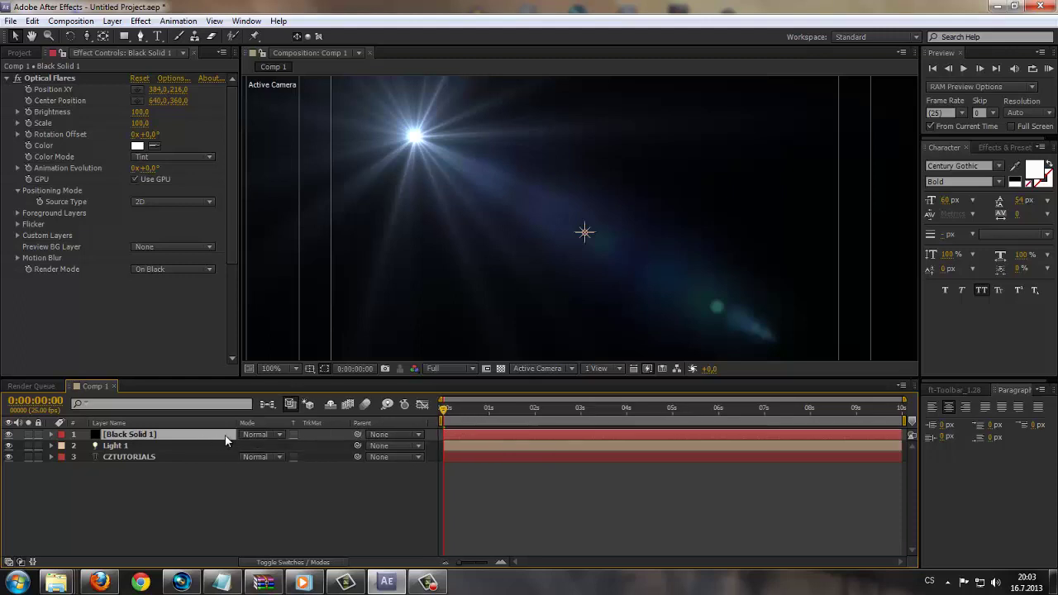
key("F4")
key("F4")
key("F4")
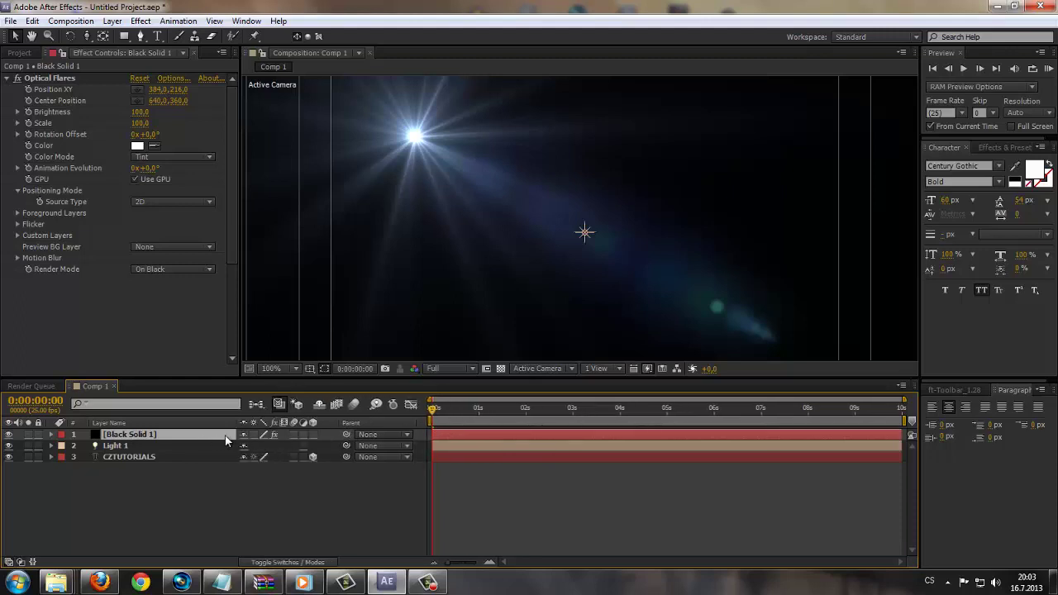
key("F4")
key("F4")
right_click(193, 424)
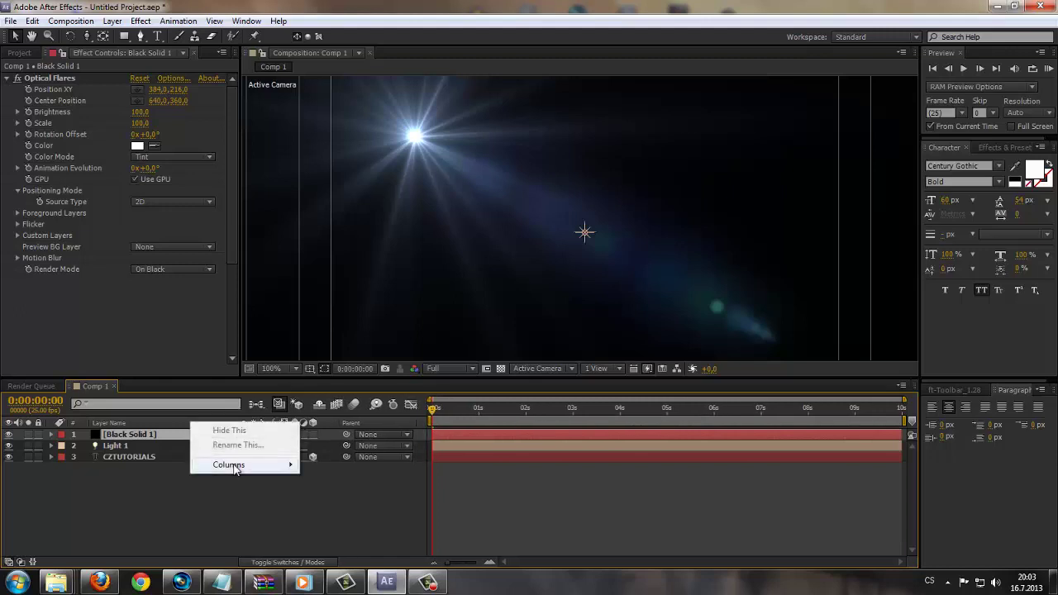
mouse_move(231, 465)
left_click(334, 364)
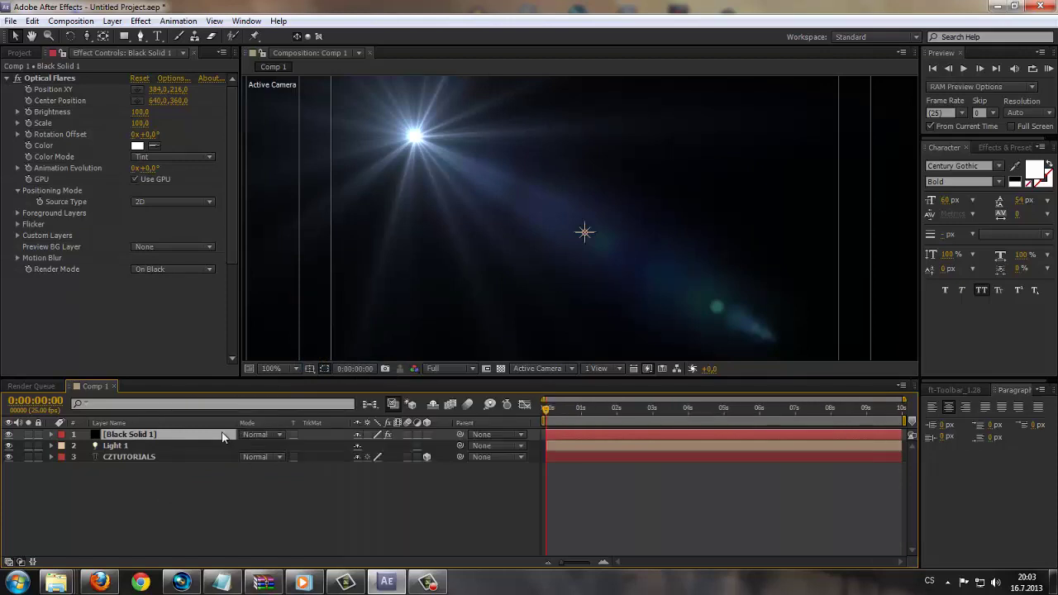
Set Black Solid 1's blending mode to Add and recentre the title and flare.
left_click(265, 434)
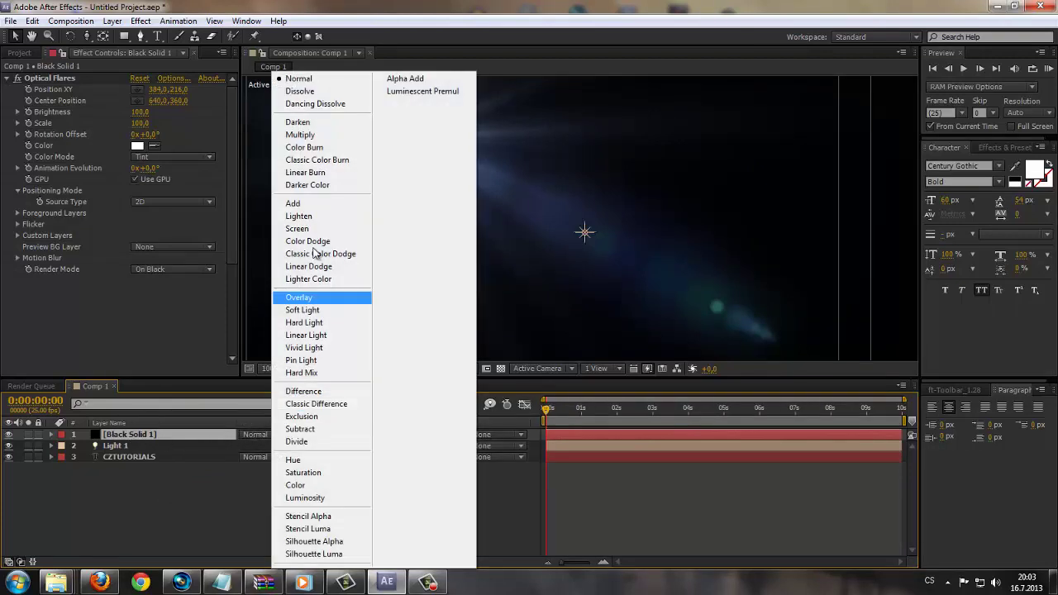
left_click(292, 202)
scroll(520, 229, "down", 2)
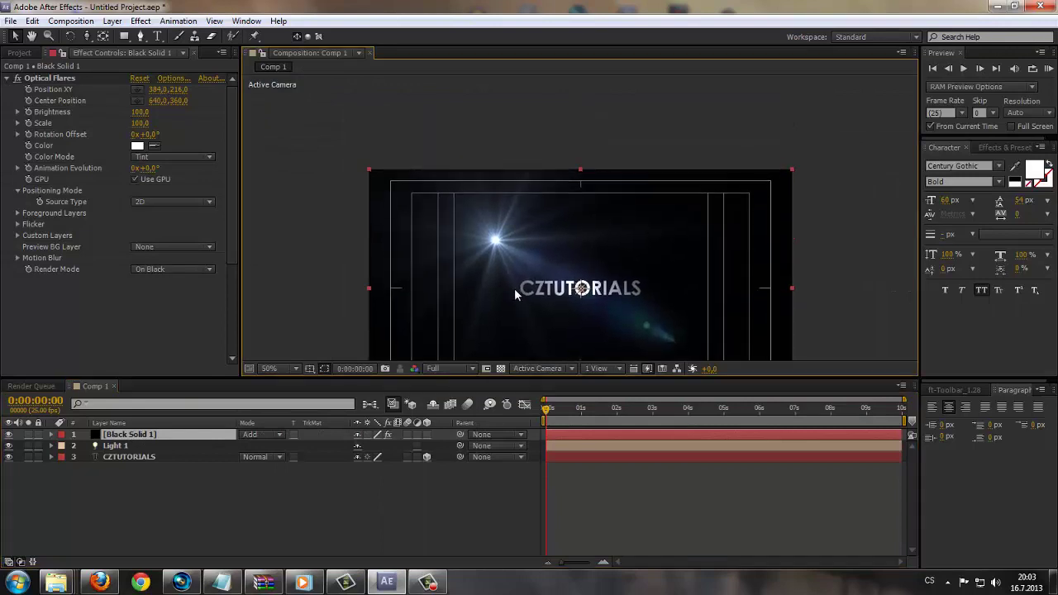
scroll(514, 288, "up", 3)
left_click_drag(501, 222, 523, 122)
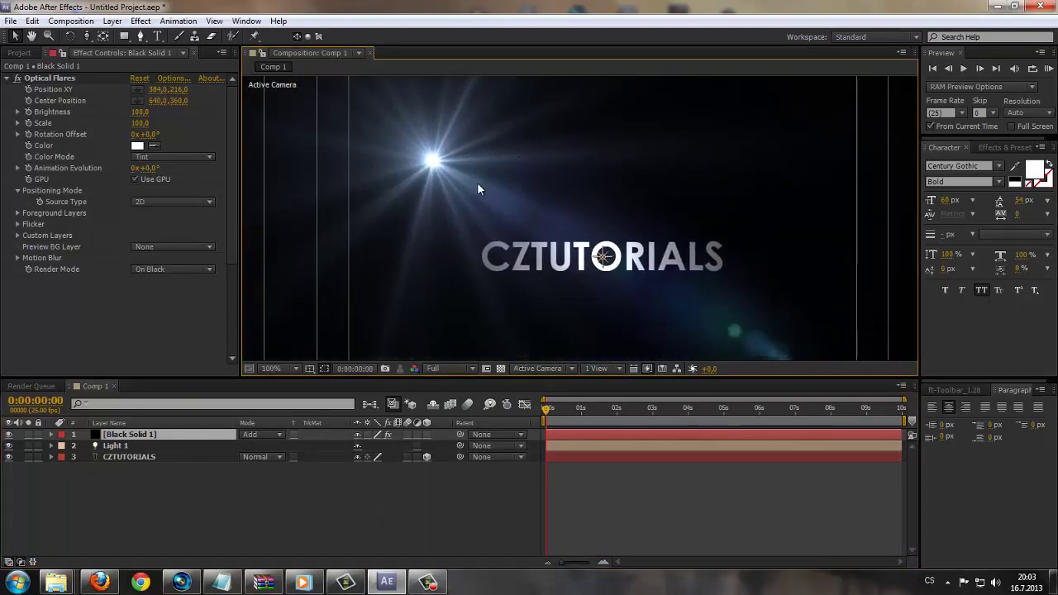
Drag the Optical Flares light source onto the CZTUTORIALS text, ending near 560, 340.5.
left_click(48, 78)
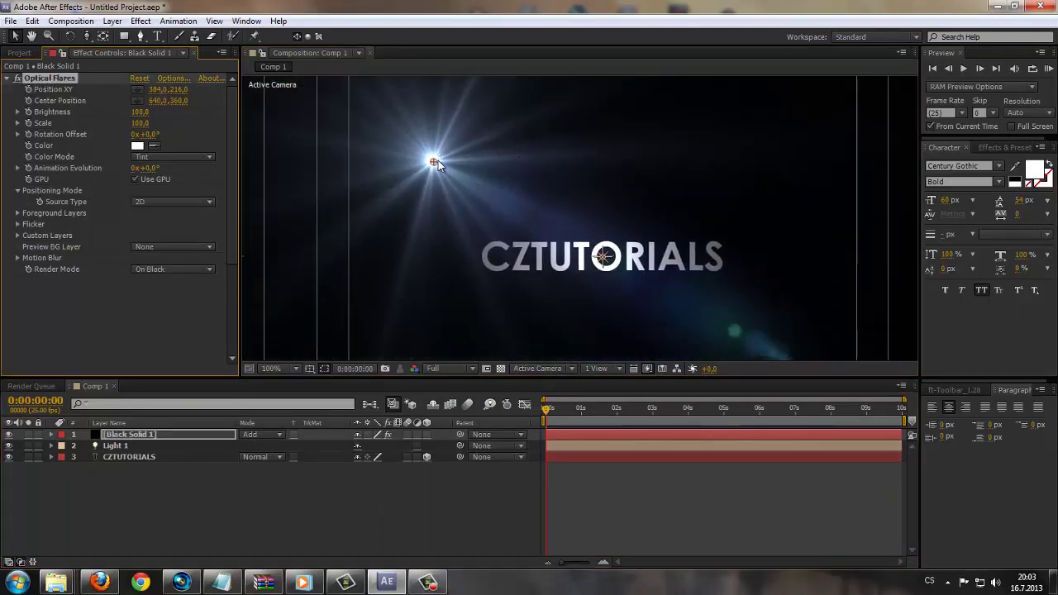
left_click_drag(436, 163, 540, 256)
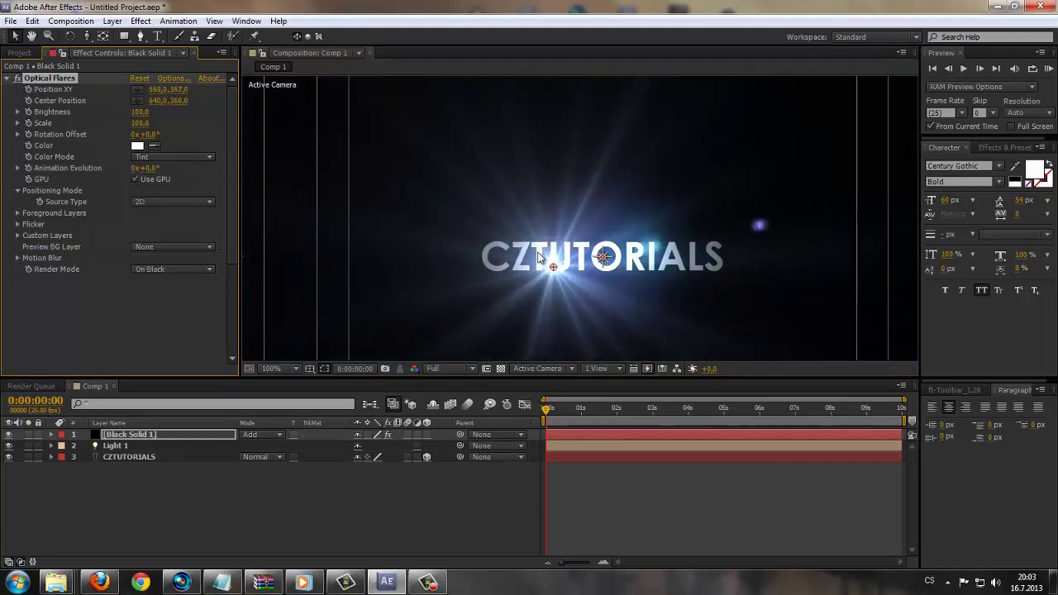
mouse_move(539, 256)
left_mouse_down()
mouse_move(539, 243)
mouse_move(507, 228)
left_mouse_up()
key("period")
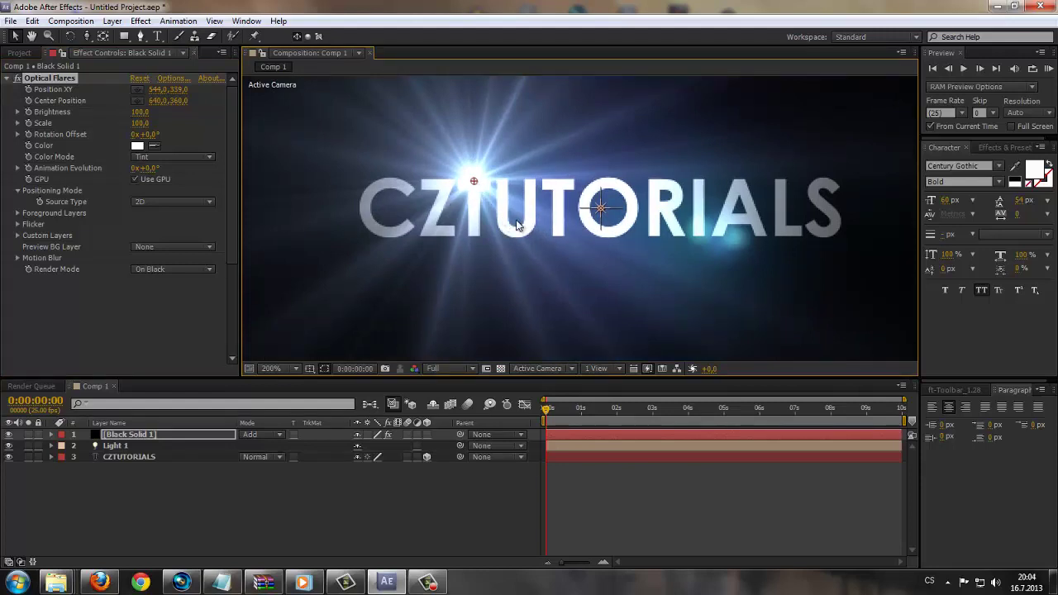
left_click_drag(475, 182, 506, 188)
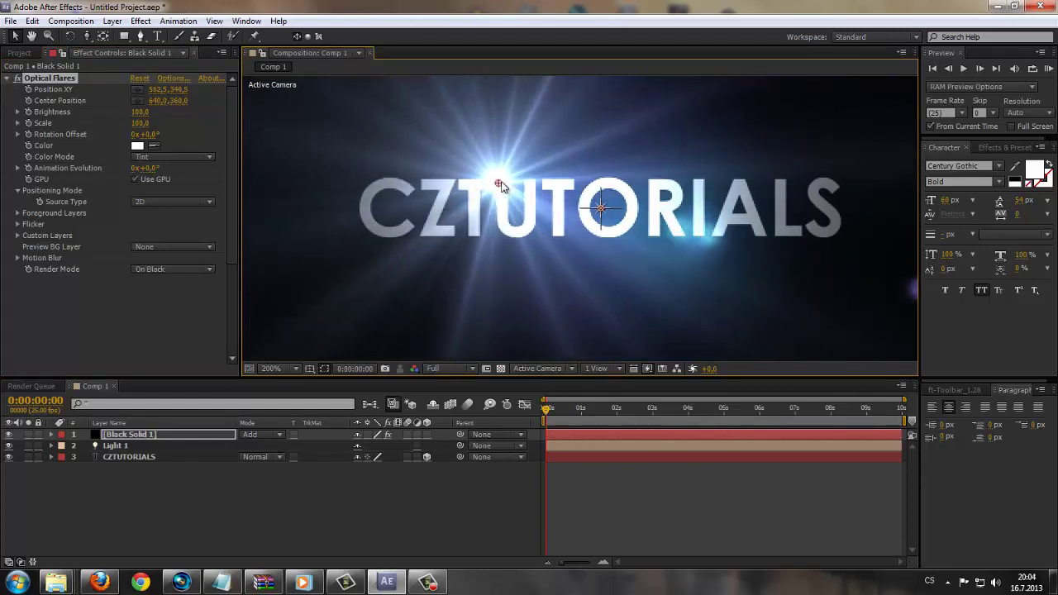
scroll(572, 279, "down", 3)
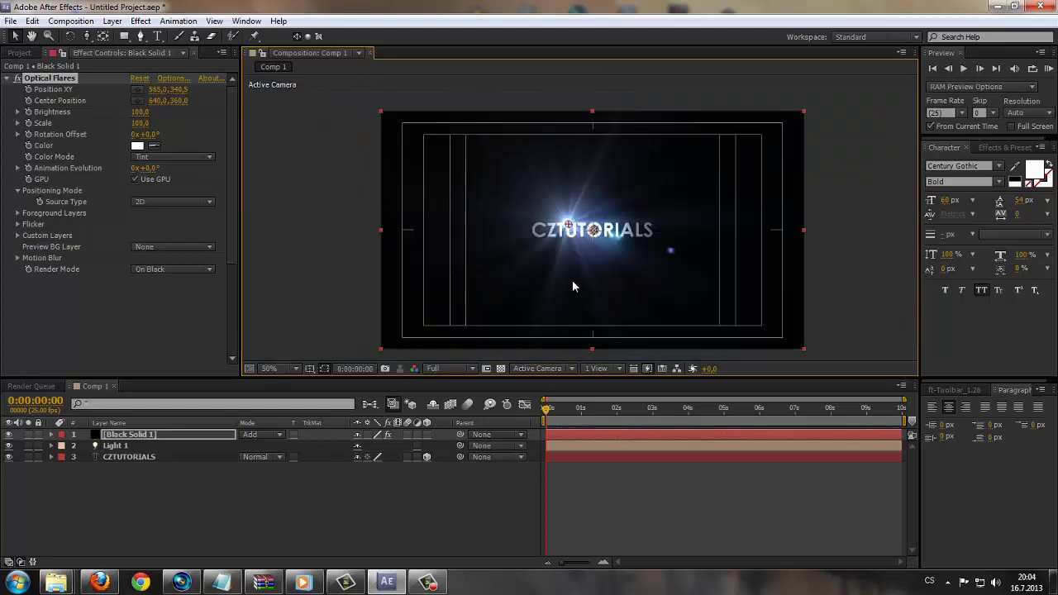
scroll(512, 248, "up", 2)
left_click_drag(512, 248, 512, 283)
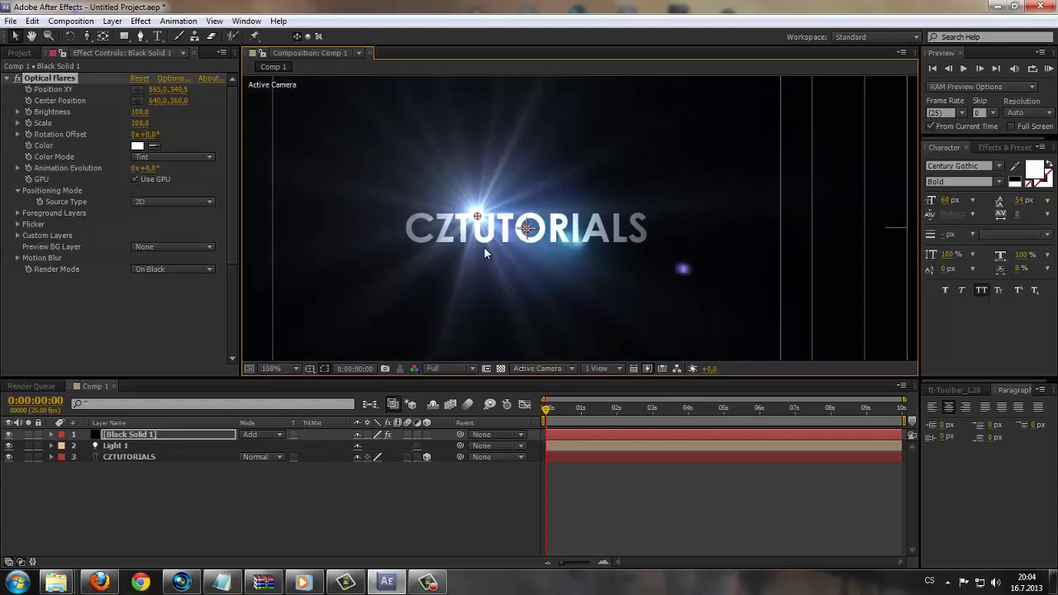
Open the Optical Flares editor maximized and load the Light > JayJay preset.
left_click(166, 77)
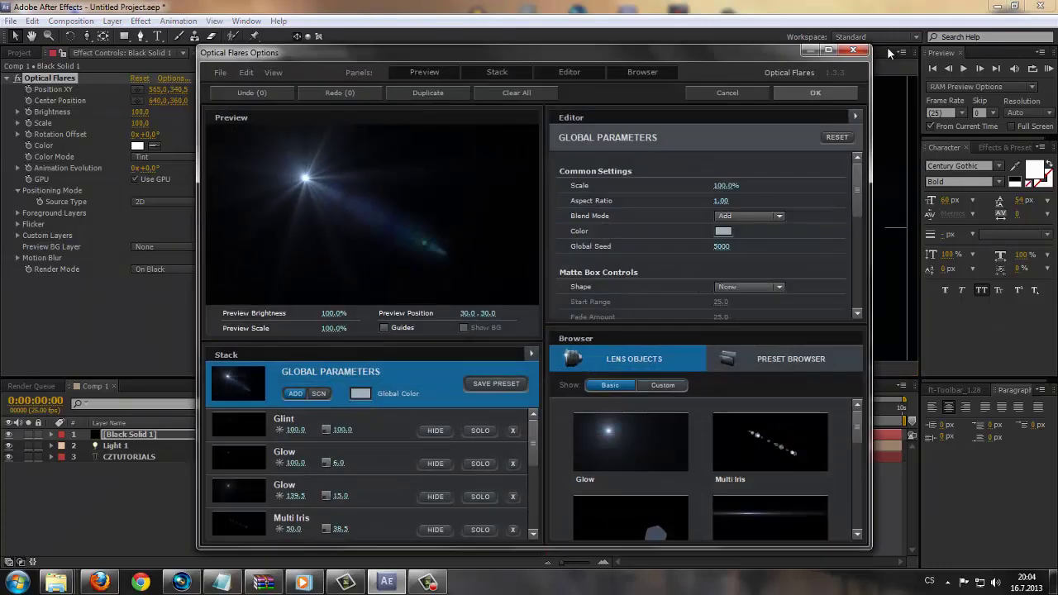
left_click(828, 51)
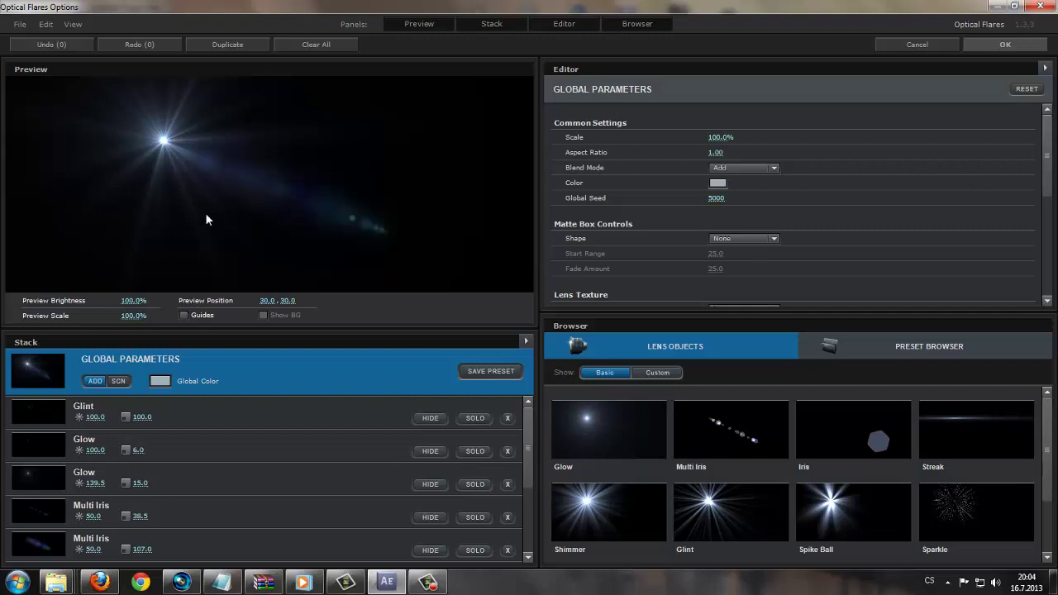
left_click(925, 349)
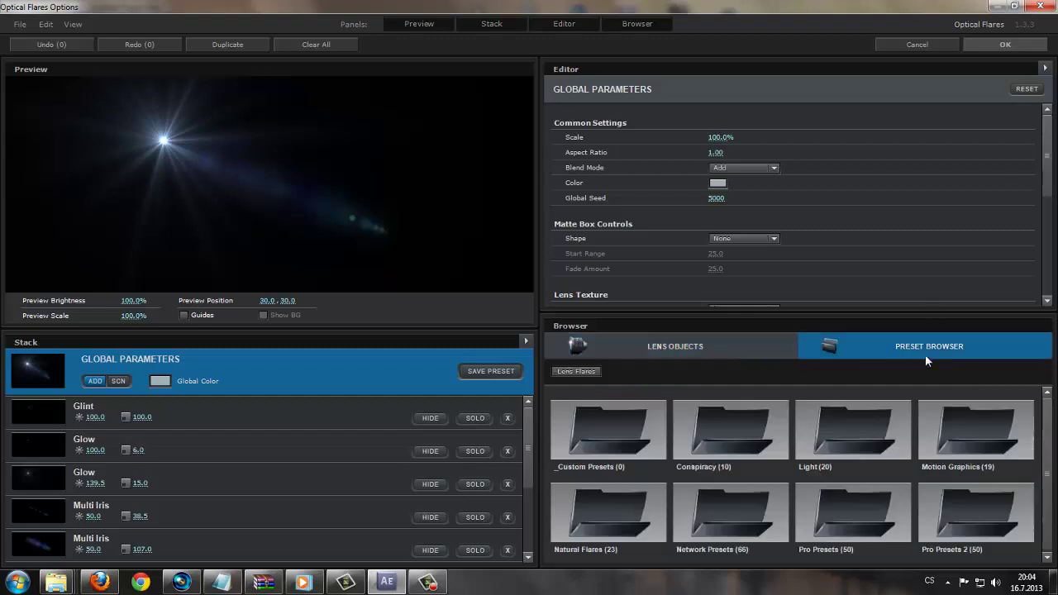
double_click(804, 447)
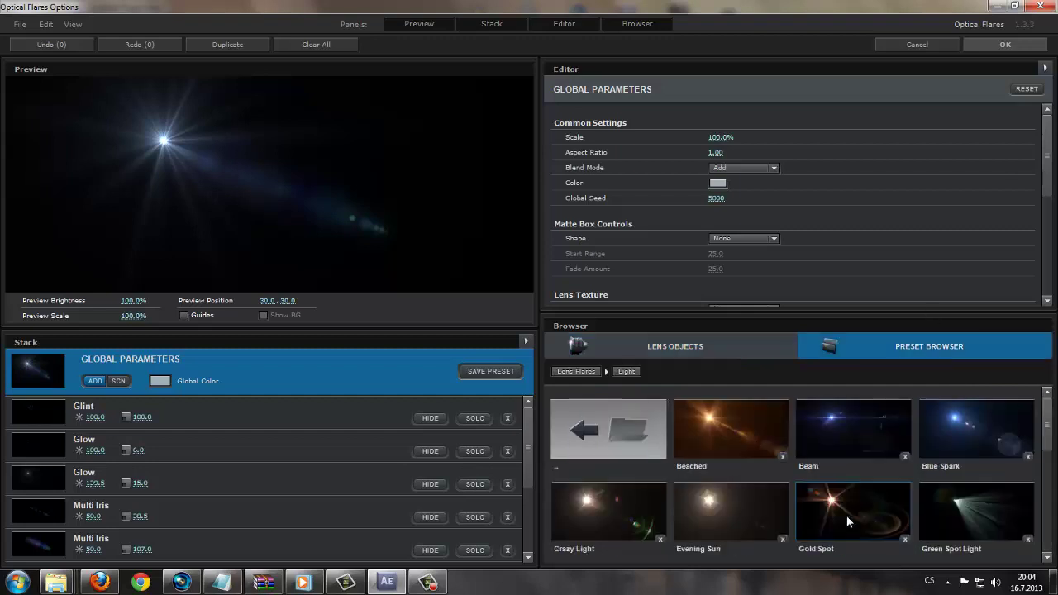
scroll(1046, 444, "down", 2)
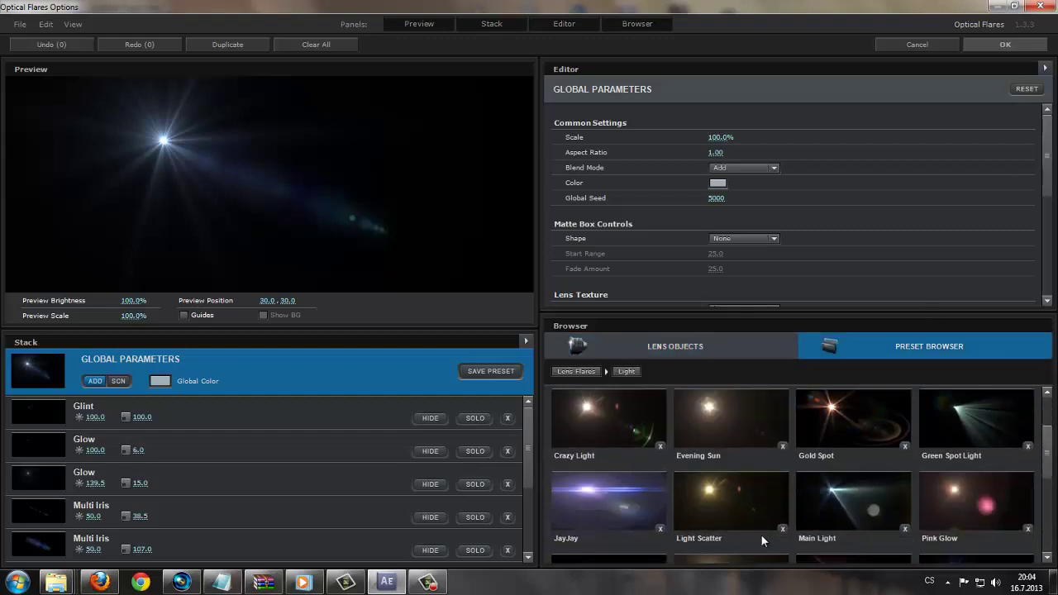
left_click(608, 500)
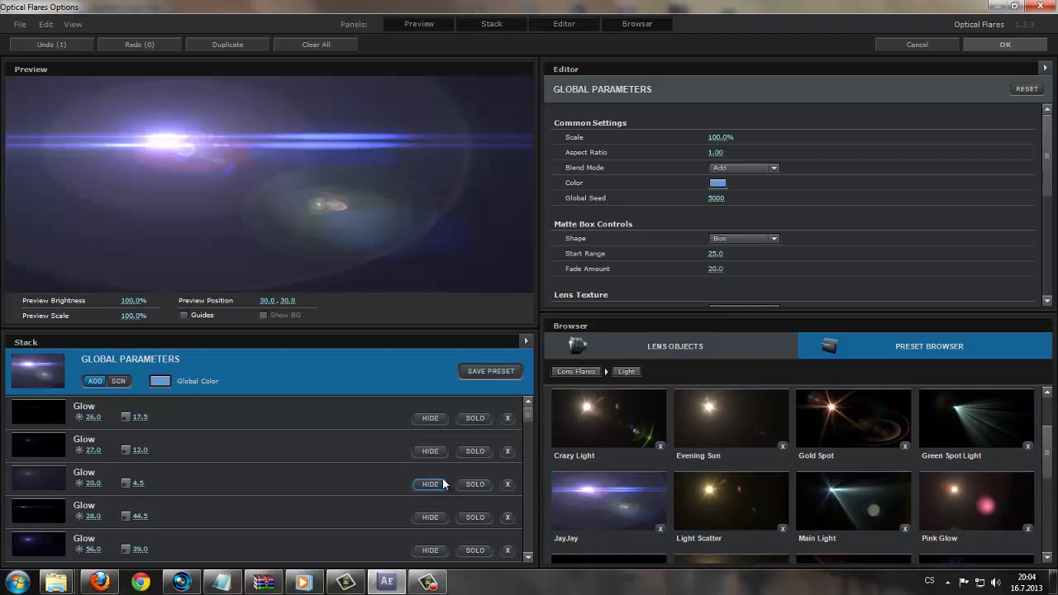
Toggle the JayJay Glow elements, raise the second Glow's brightness to 121, then choose Clear All.
left_click(431, 485)
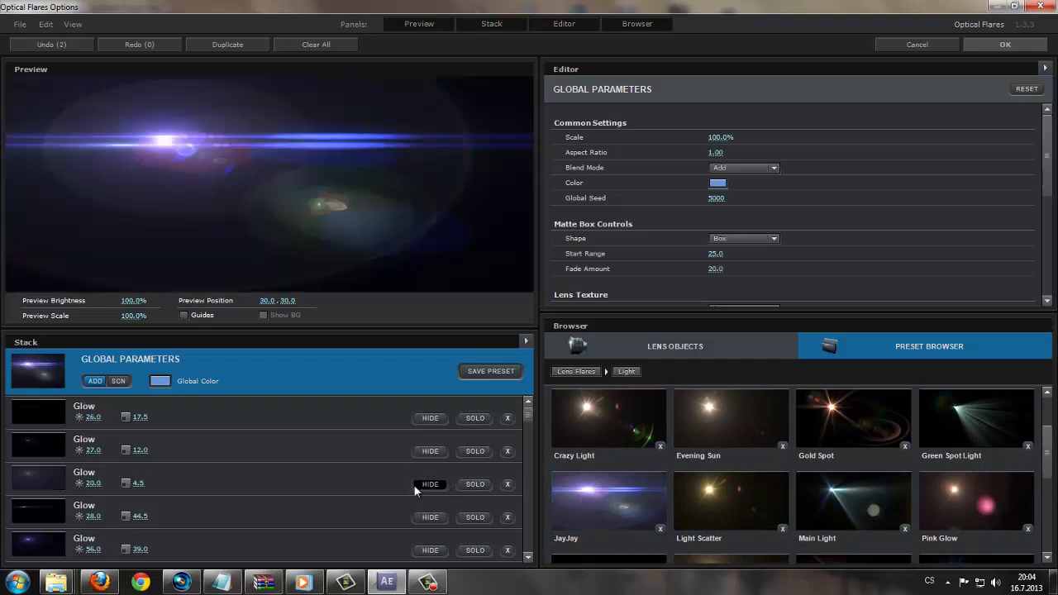
left_click(430, 485)
left_click(430, 485)
left_click(430, 450)
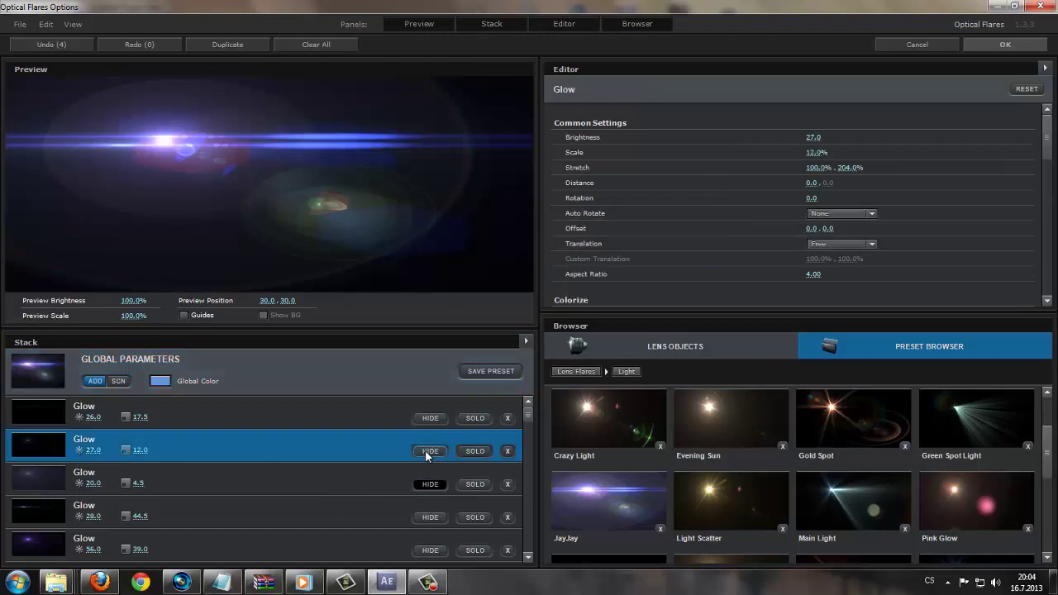
left_click(428, 451)
left_click_drag(92, 451, 229, 439)
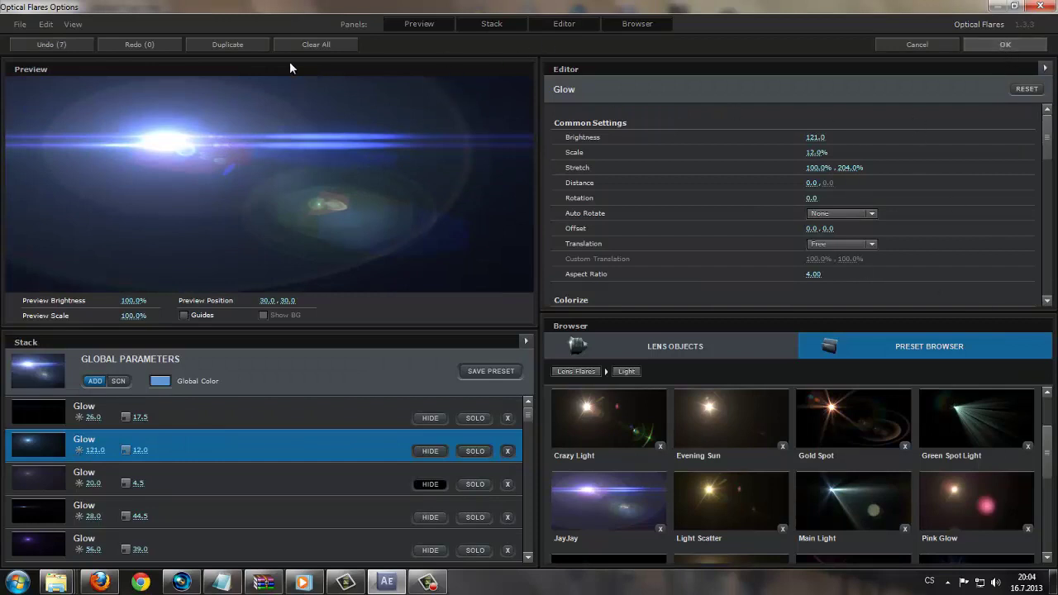
left_click(316, 44)
Confirm clearing the stack and add a Glow, a Streak and a tapered streak element.
left_click(495, 309)
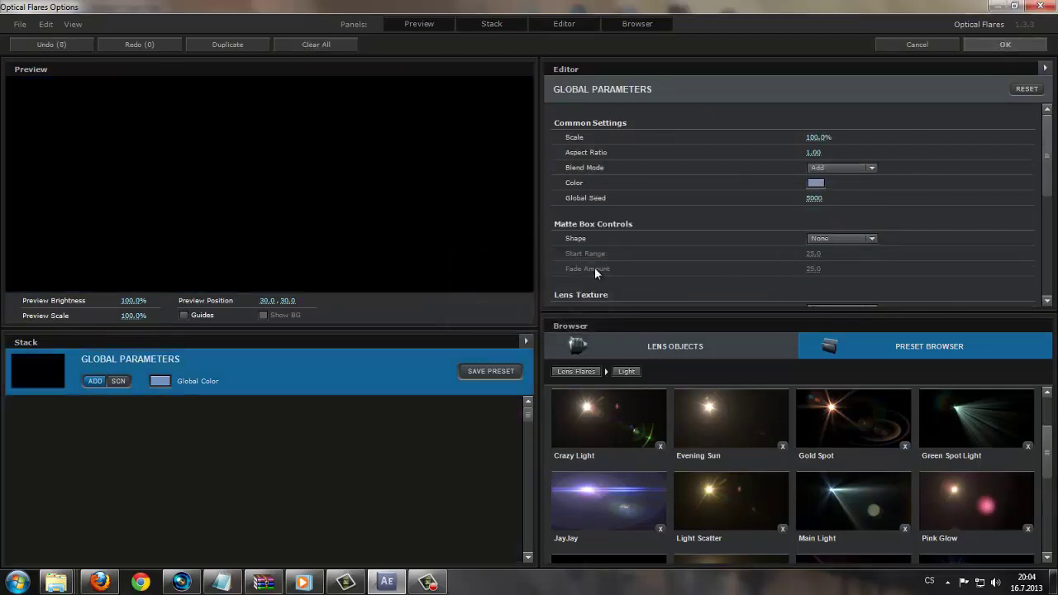
scroll(603, 457, "up", 1)
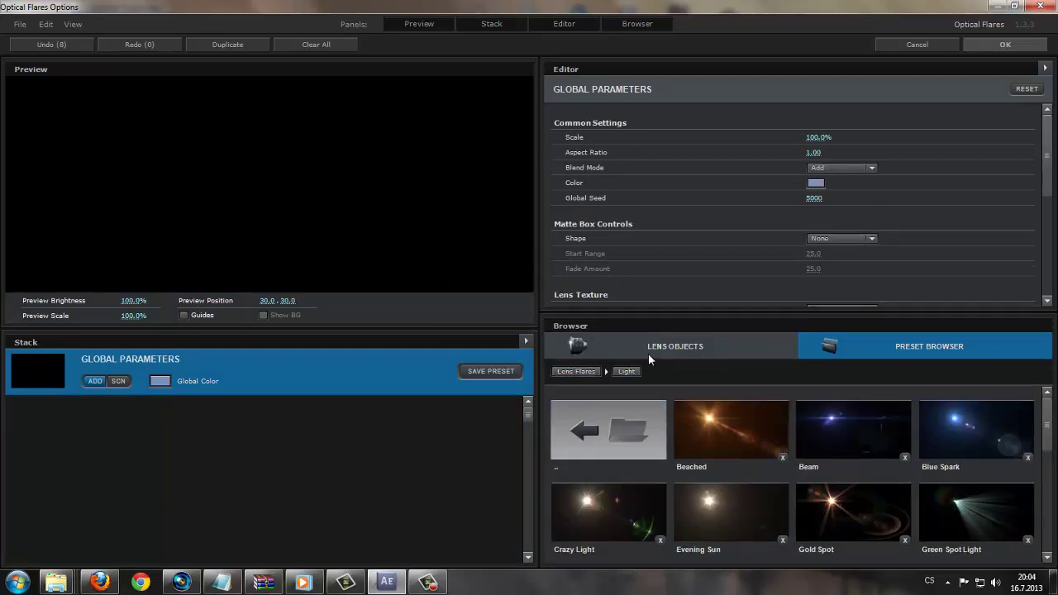
left_click(579, 371)
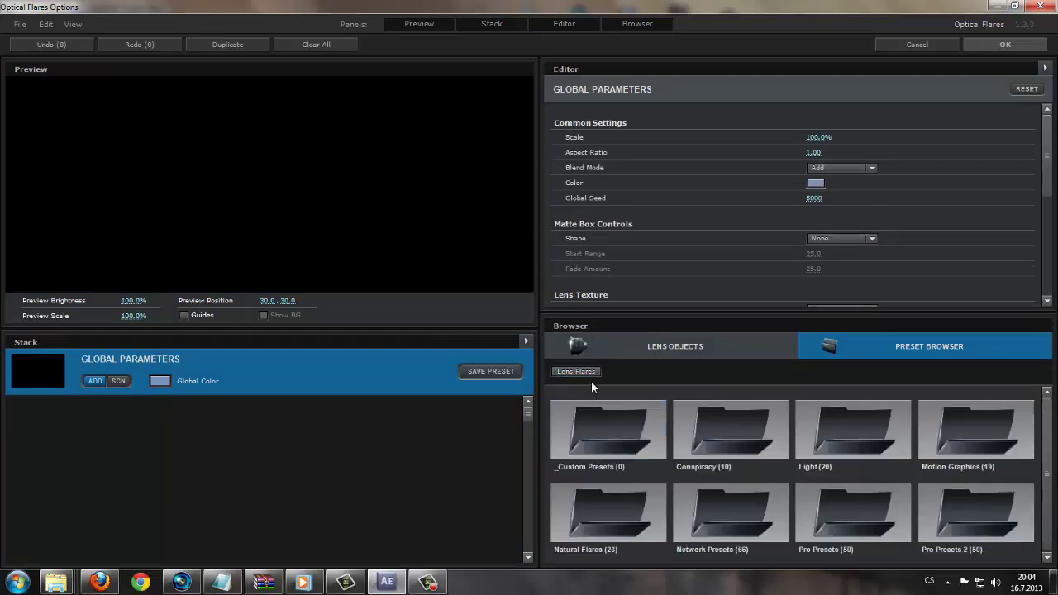
left_click(639, 356)
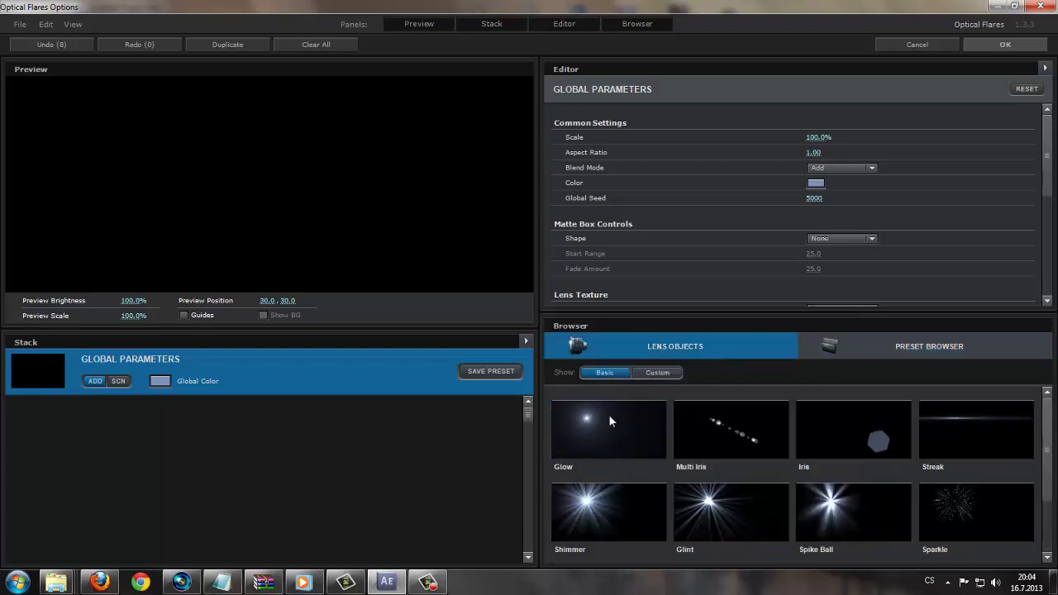
left_click(587, 424)
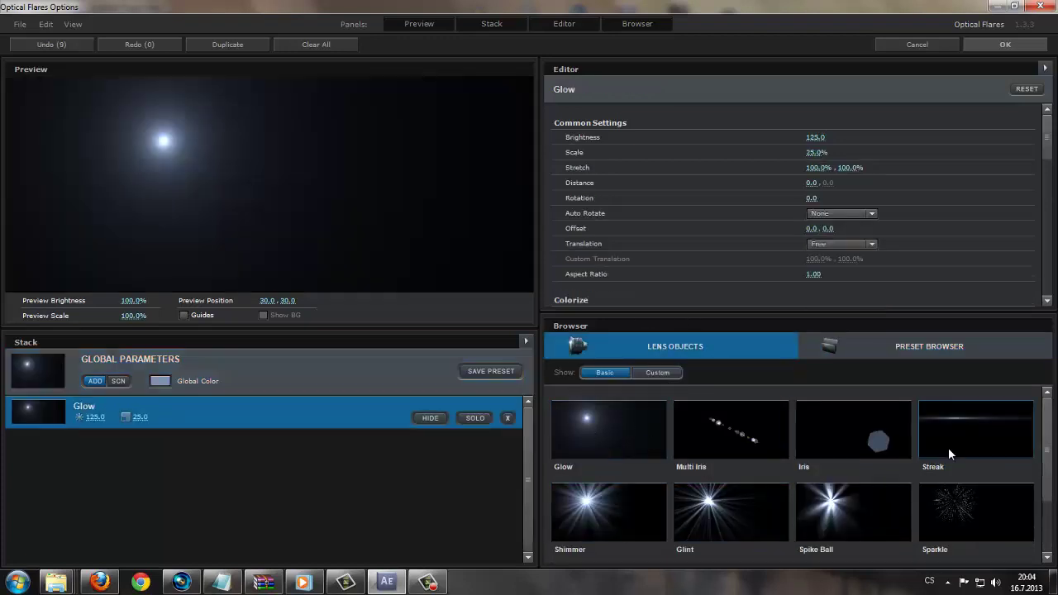
left_click(951, 427)
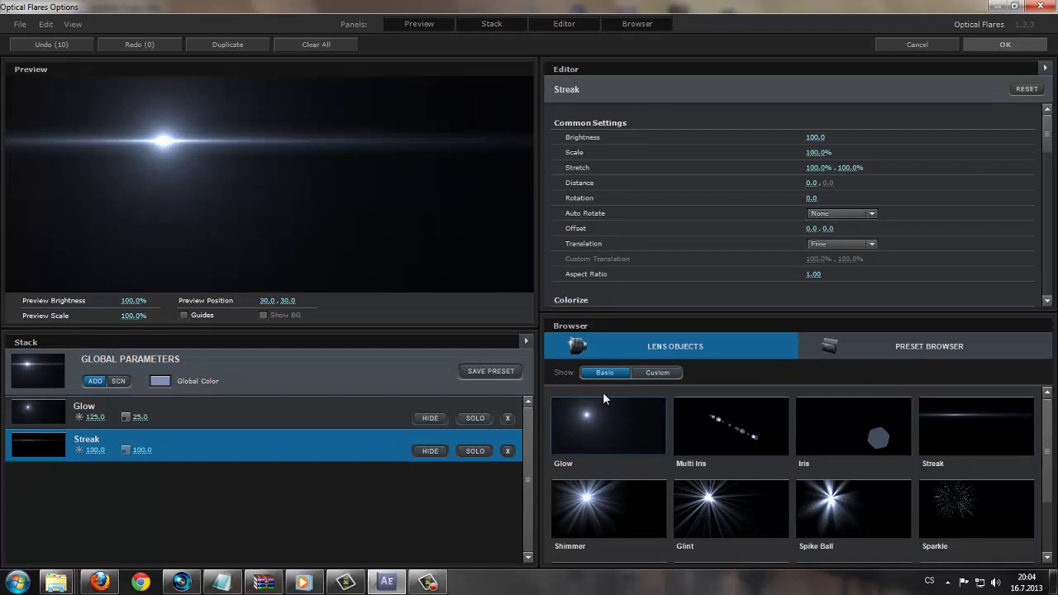
left_click(657, 372)
left_click_drag(1048, 413, 1051, 539)
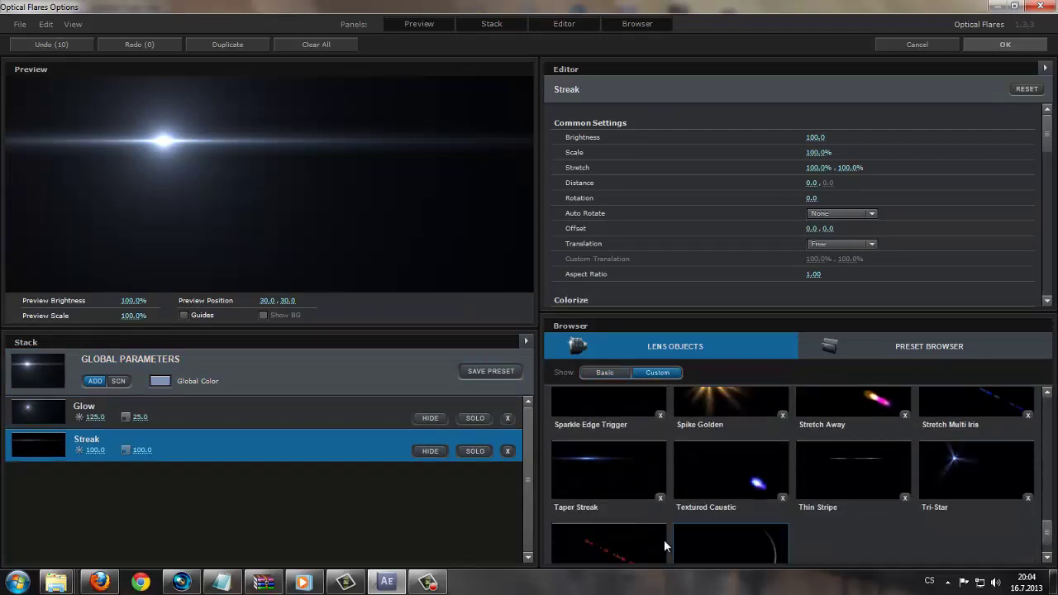
left_click(590, 478)
Reposition the preview light source and set the Glow's gamma to 0.8.
left_click_drag(215, 113, 239, 150)
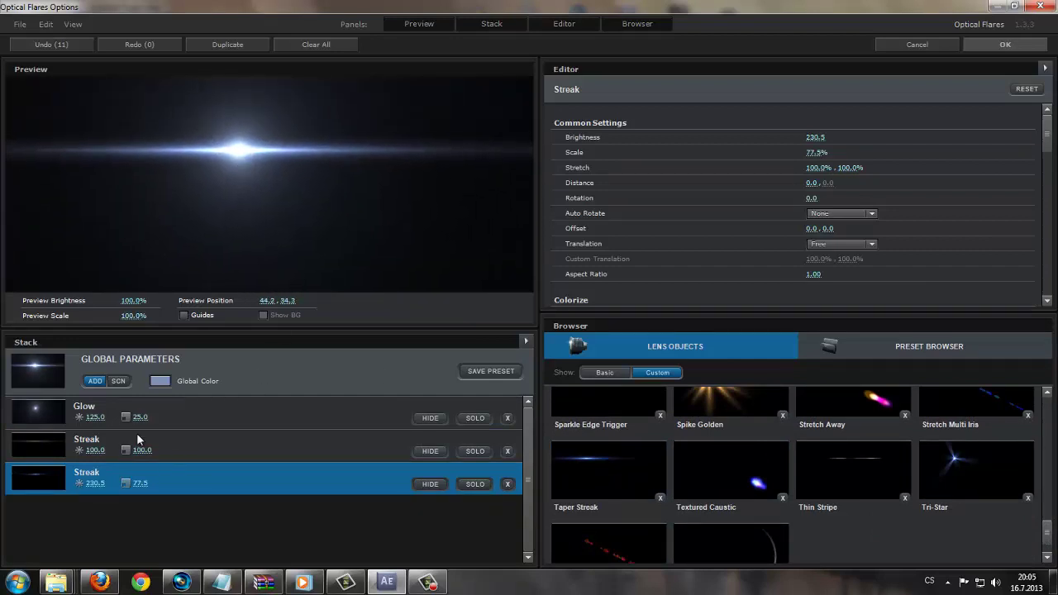
left_click(206, 414)
left_click_drag(1047, 157, 1044, 208)
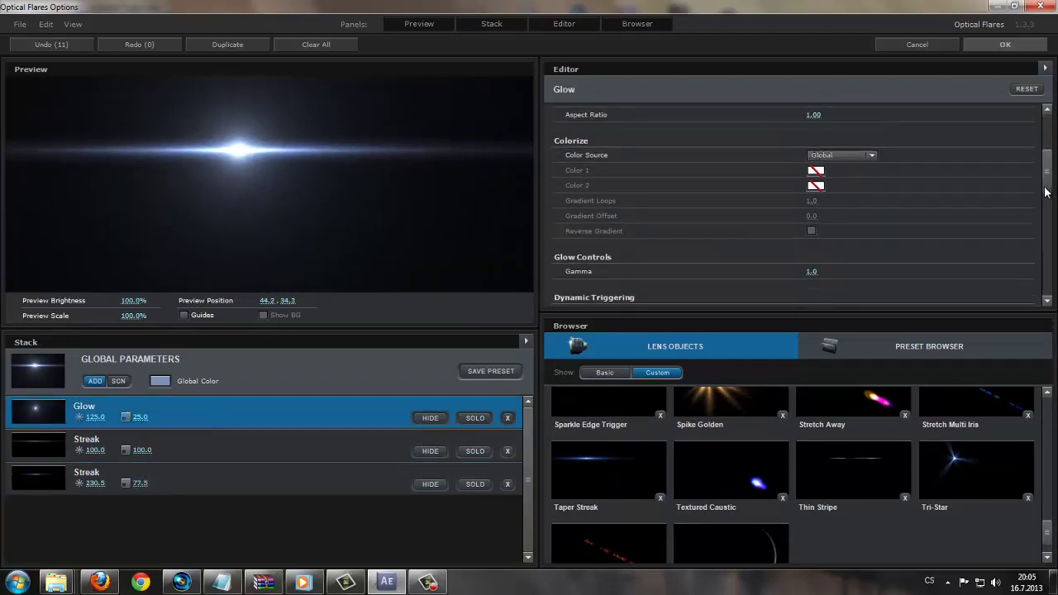
scroll(1045, 208, "down", 1)
left_click(811, 181)
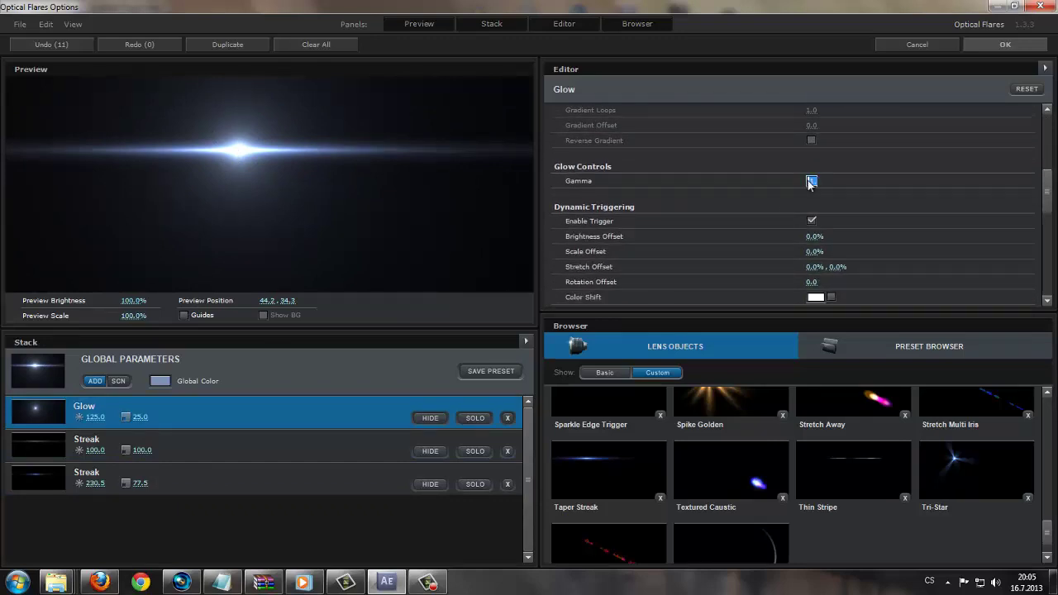
type("0.8")
key("Return")
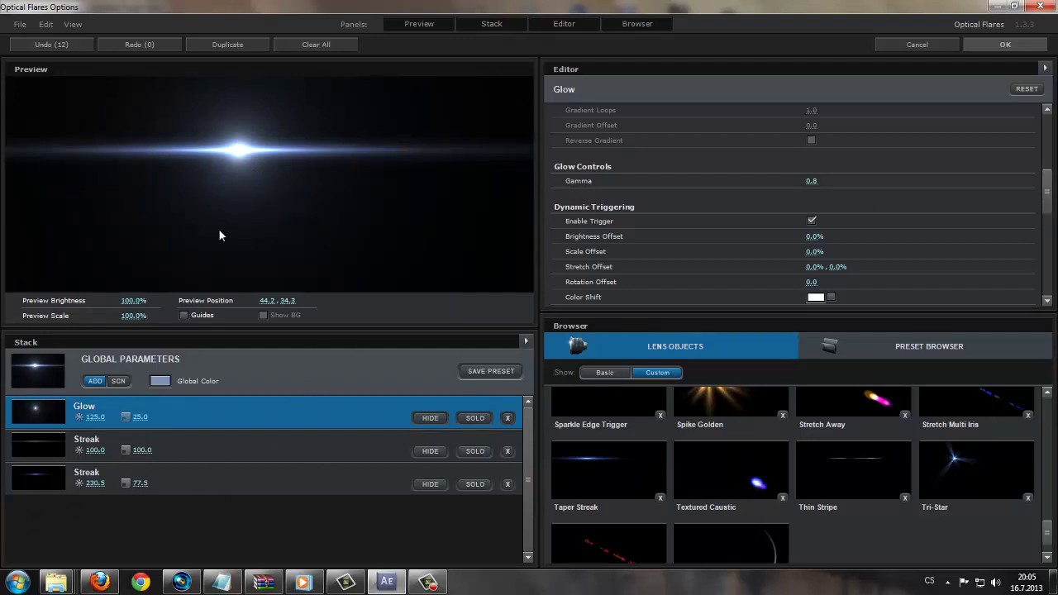
Shrink the streaks to scales 31.5 and 43.5, dim the Glow to 57.5, and apply.
left_click_drag(265, 168, 269, 175)
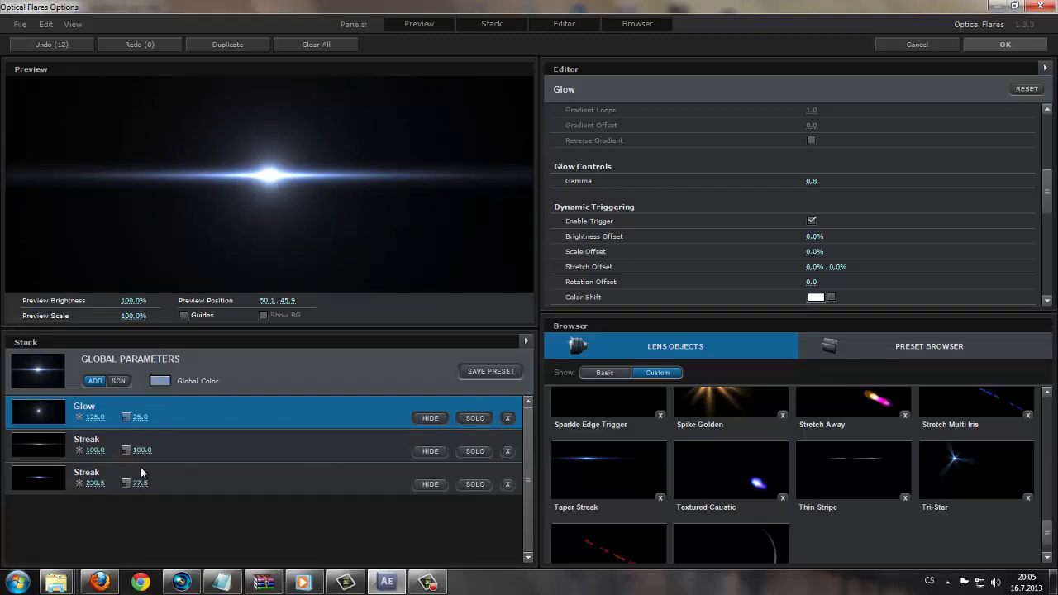
left_click_drag(144, 453, 38, 442)
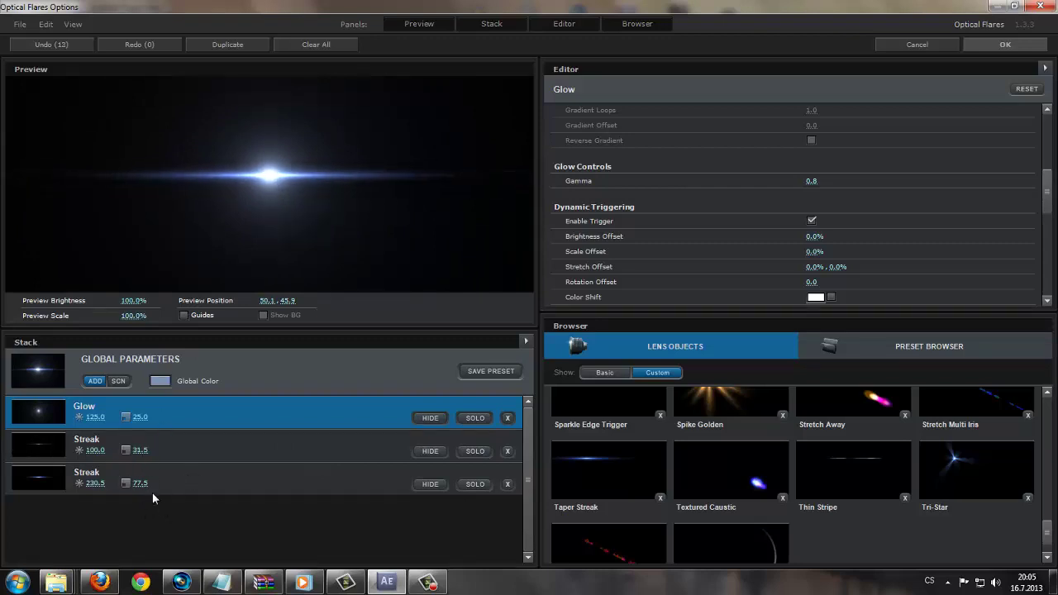
left_click_drag(138, 486, 93, 474)
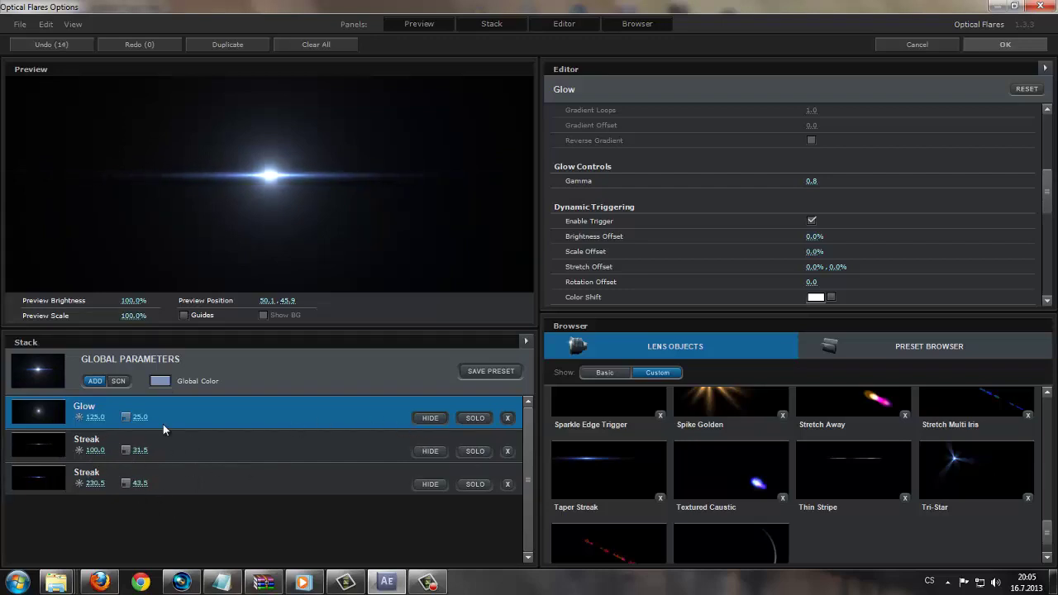
left_click_drag(98, 416, 120, 424)
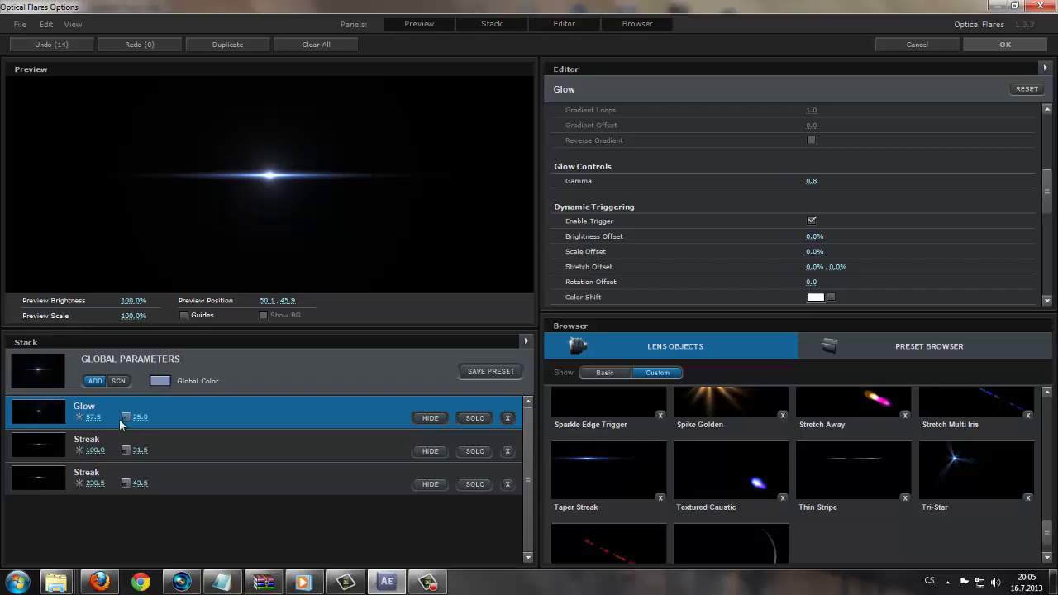
left_click(999, 43)
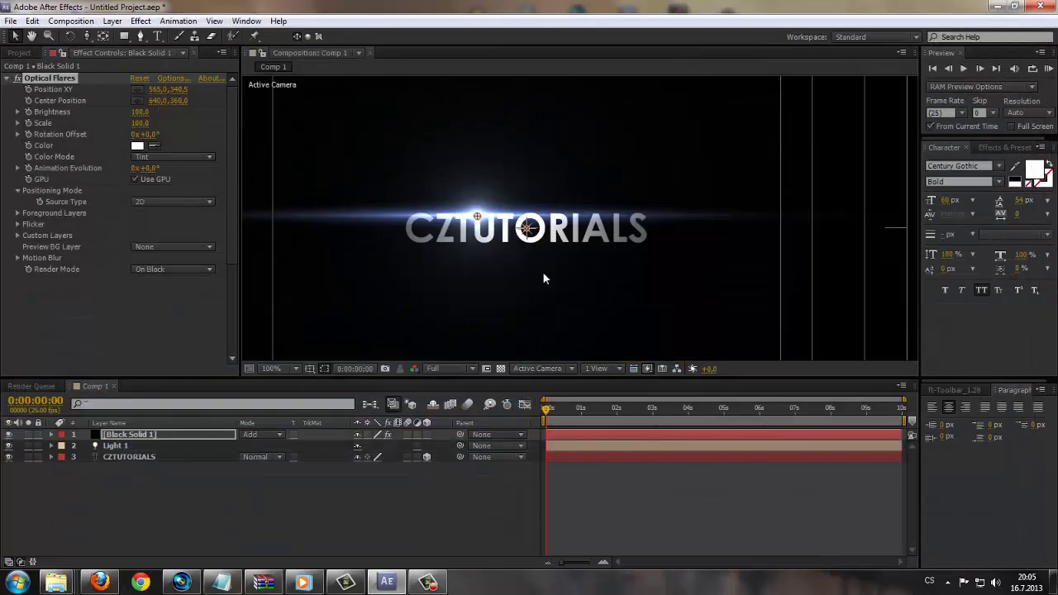
Tint the Optical Flares colour a pale blue in the Color picker.
scroll(495, 253, "down", 1)
scroll(496, 287, "up", 1)
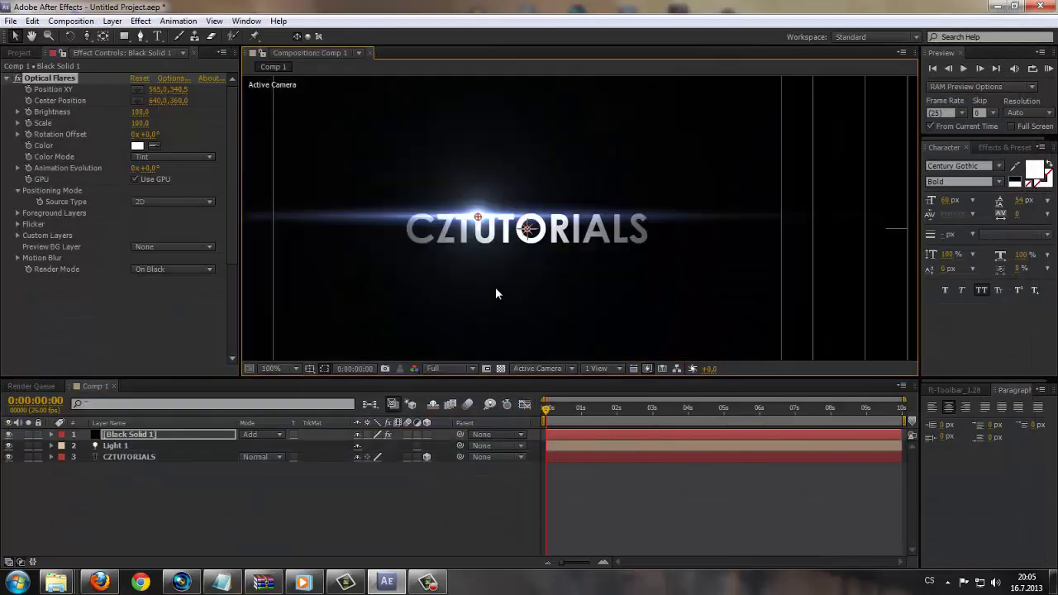
left_click_drag(496, 287, 545, 291)
left_click(137, 146)
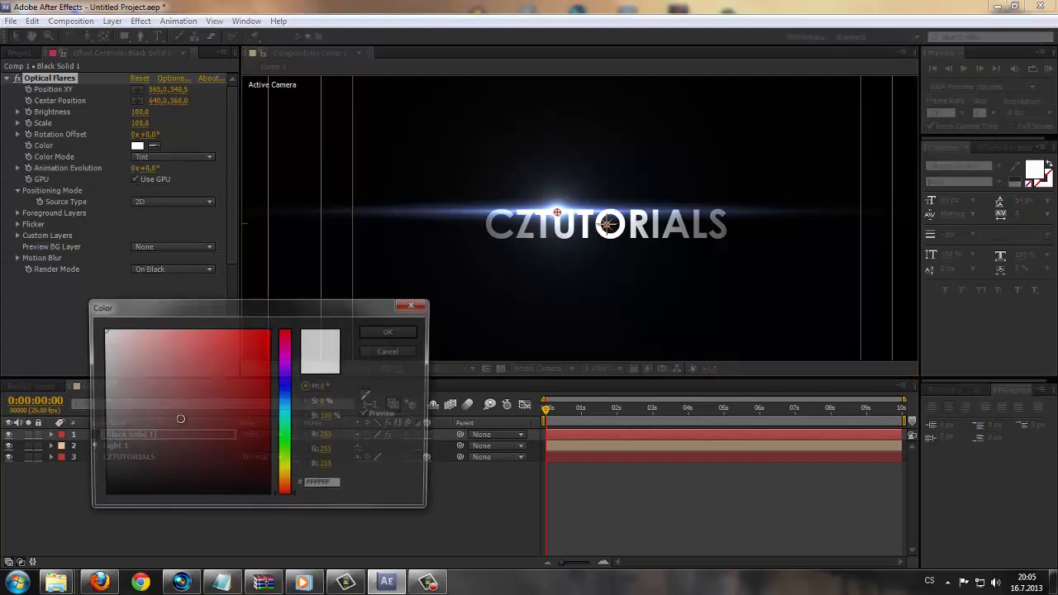
left_click(133, 329)
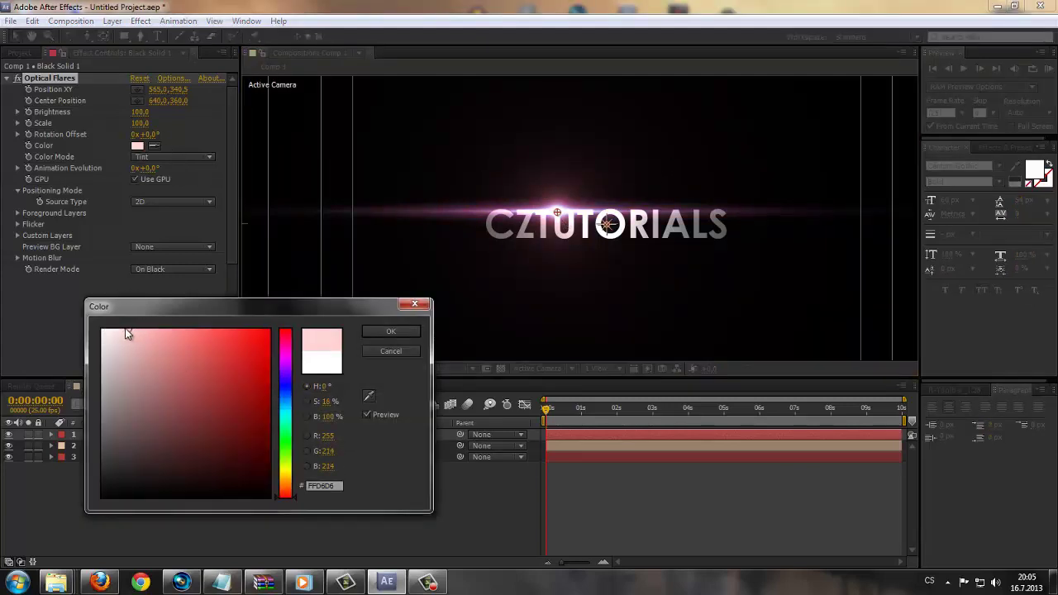
left_click_drag(127, 333, 71, 326)
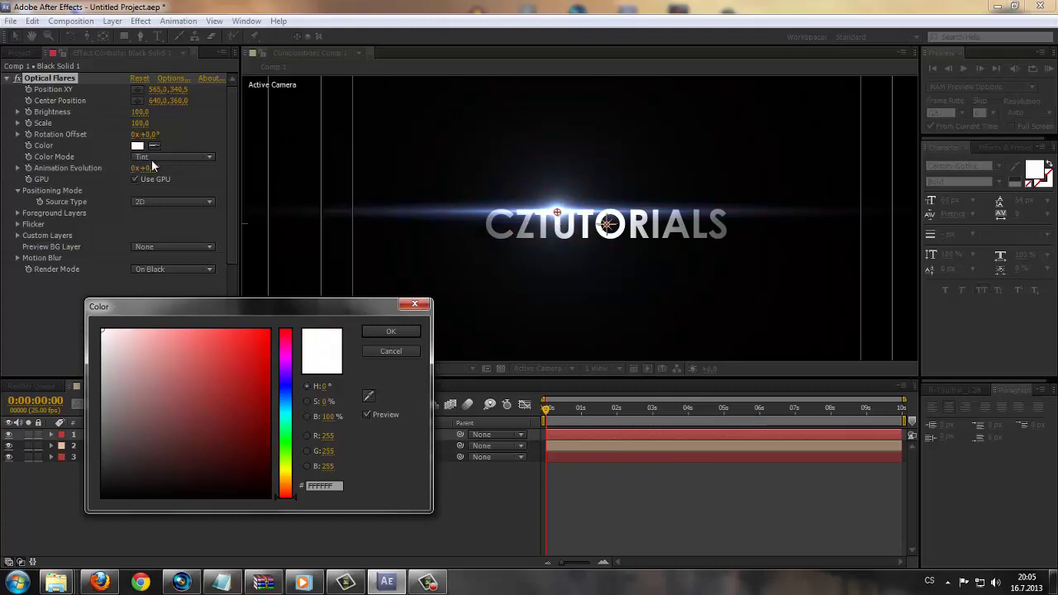
left_click_drag(106, 333, 148, 318)
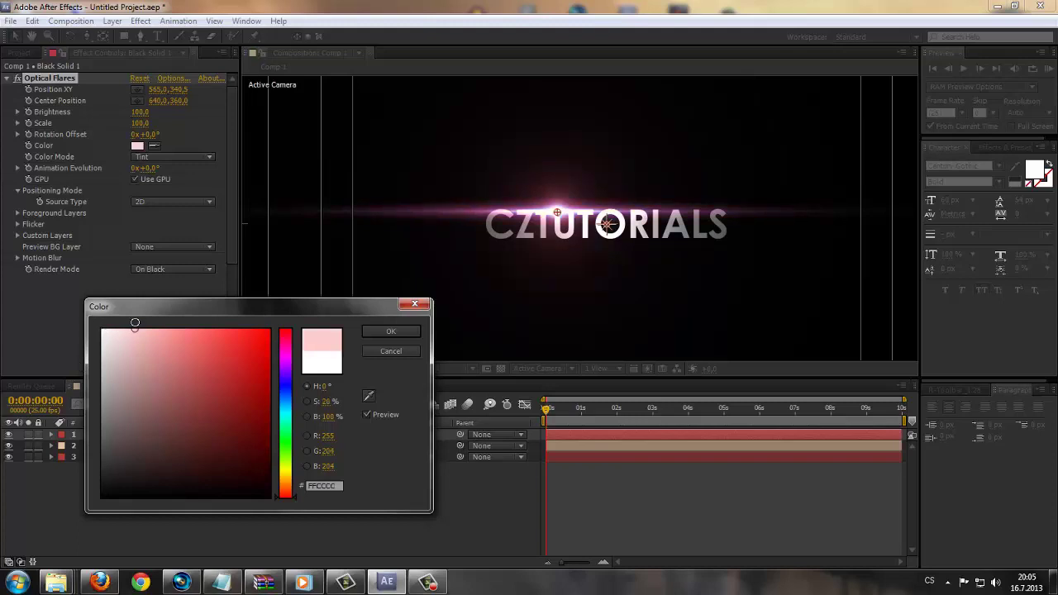
left_click_drag(285, 395, 294, 402)
left_click(391, 330)
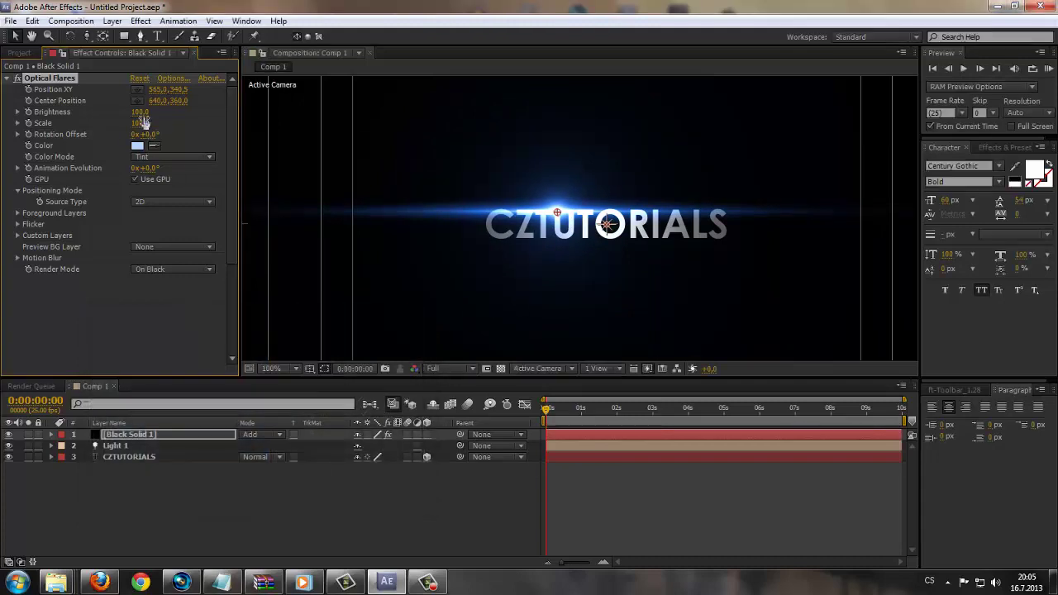
Set the flare Brightness to 50 and reopen the Optical Flares editor.
left_click(140, 111)
type("50")
key("Return")
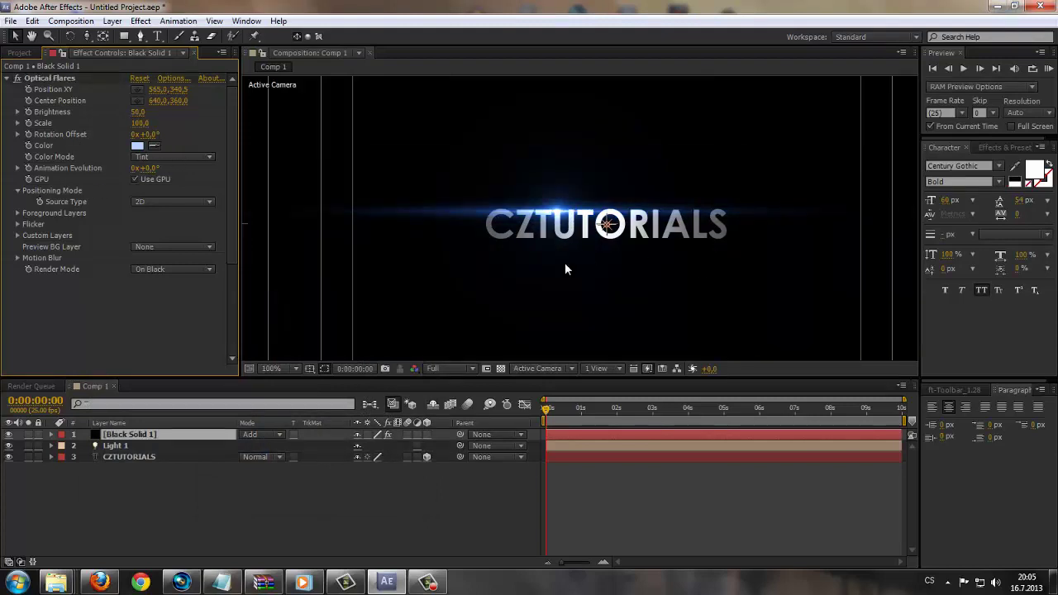
scroll(570, 281, "down", 2)
scroll(545, 285, "up", 3)
scroll(521, 297, "up", 1)
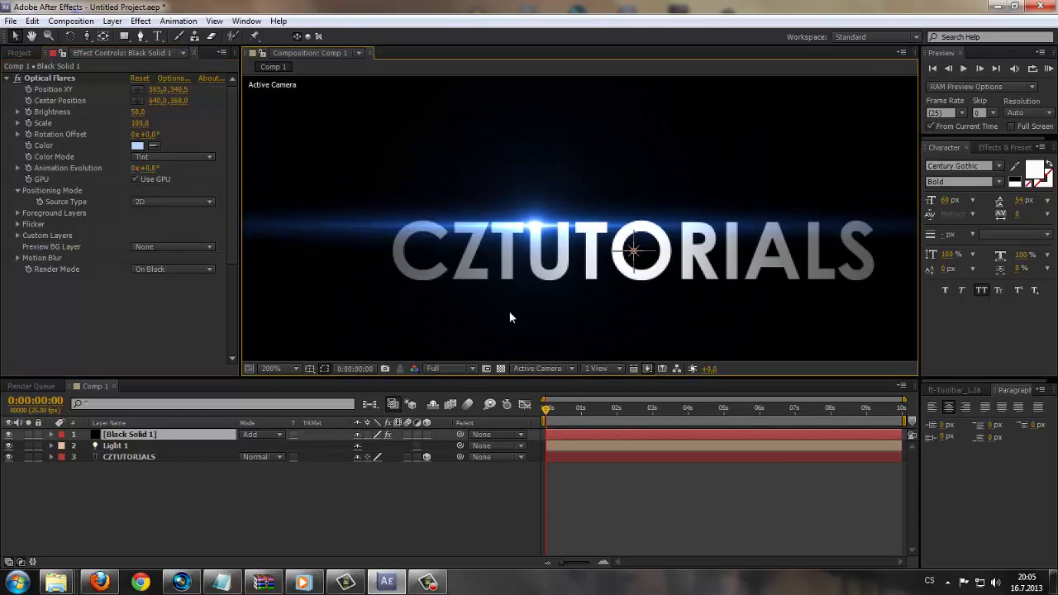
left_click(172, 78)
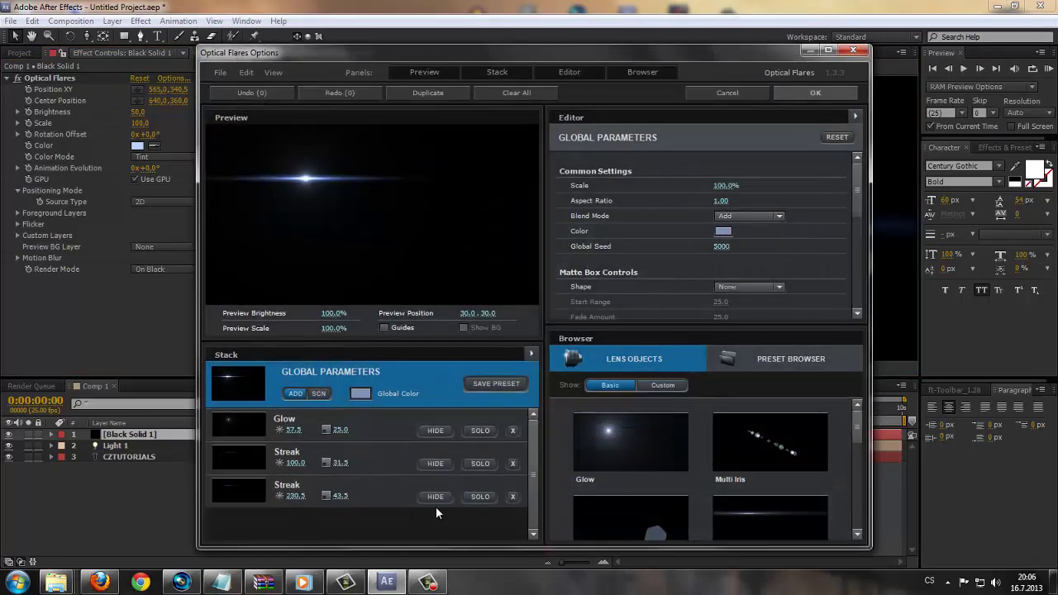
Hide the third Streak element, apply the flare, and check it over CZTUTORIALS.
left_click(438, 499)
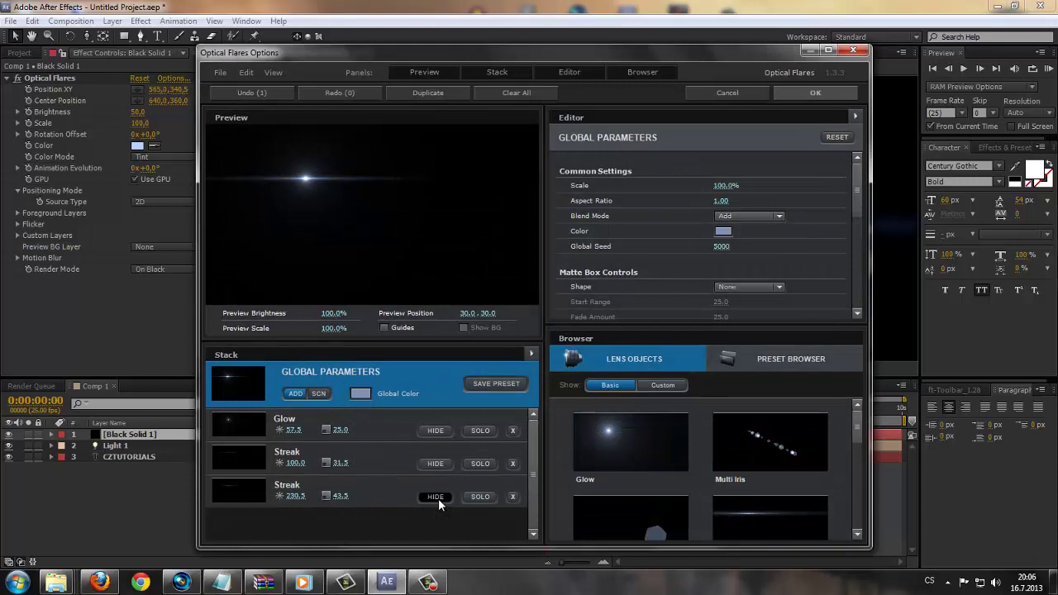
left_click(817, 93)
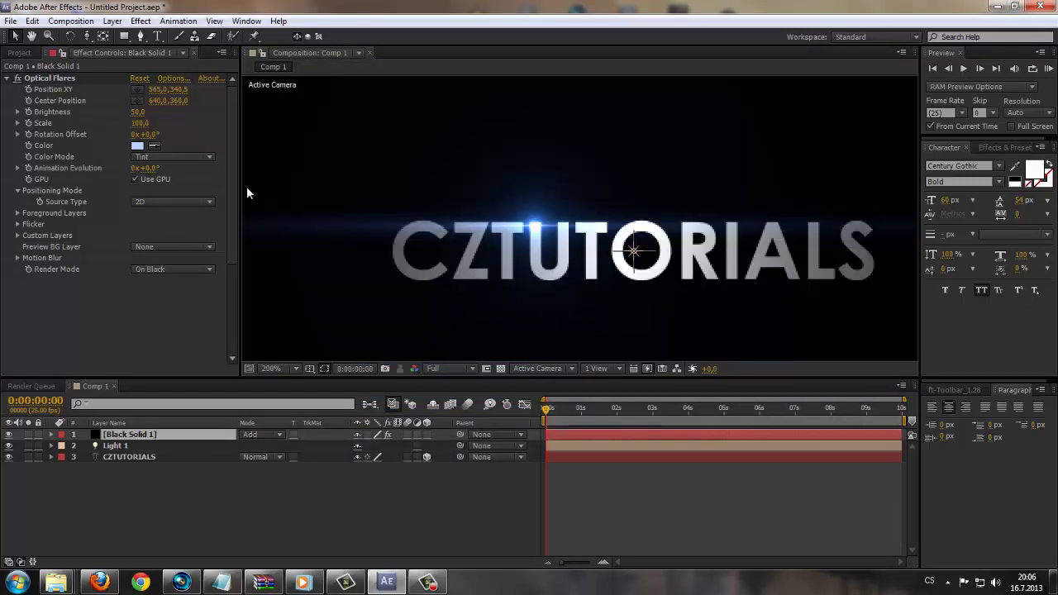
left_click(37, 77)
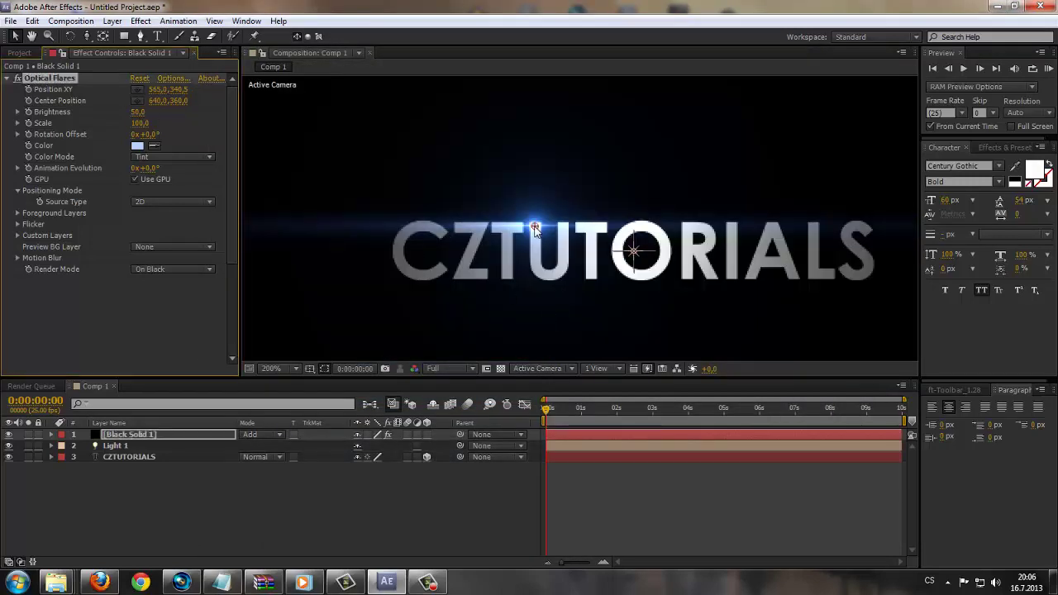
key("period")
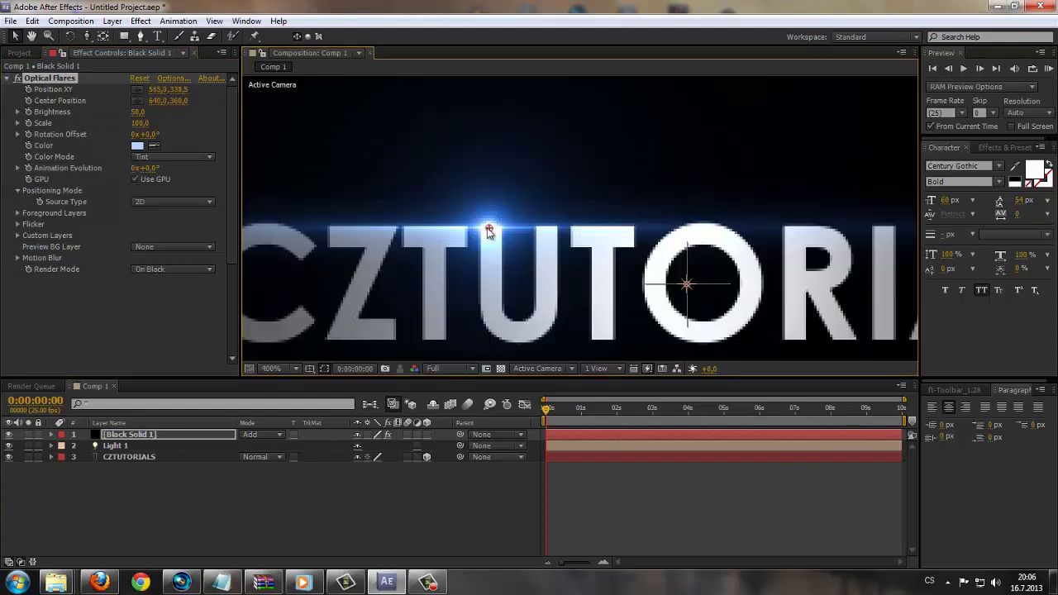
key("comma")
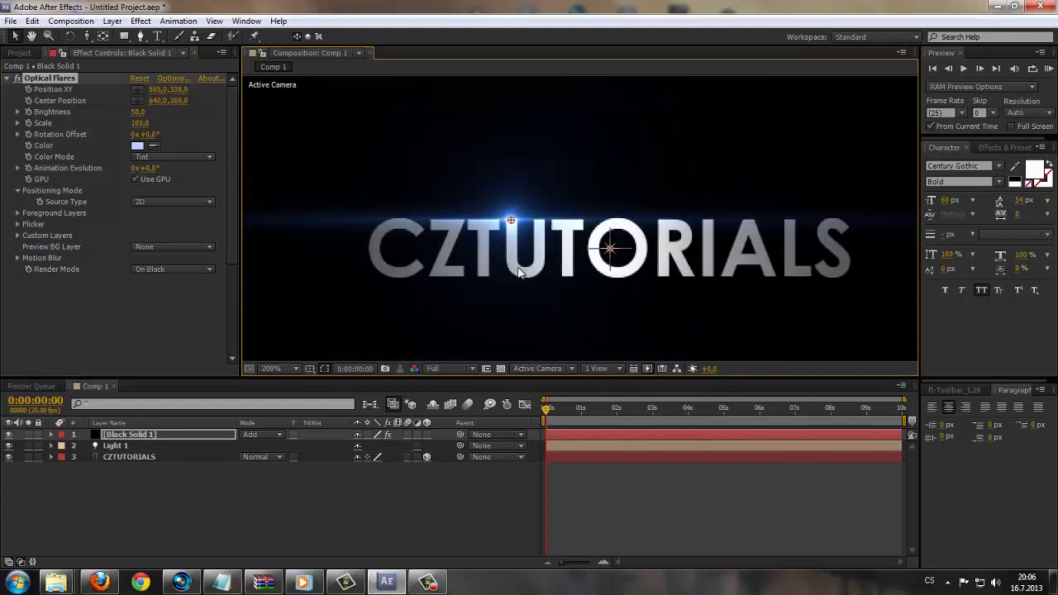
Deselect Black Solid 1 and briefly view the Star Trek teaser reference video.
left_click(303, 506)
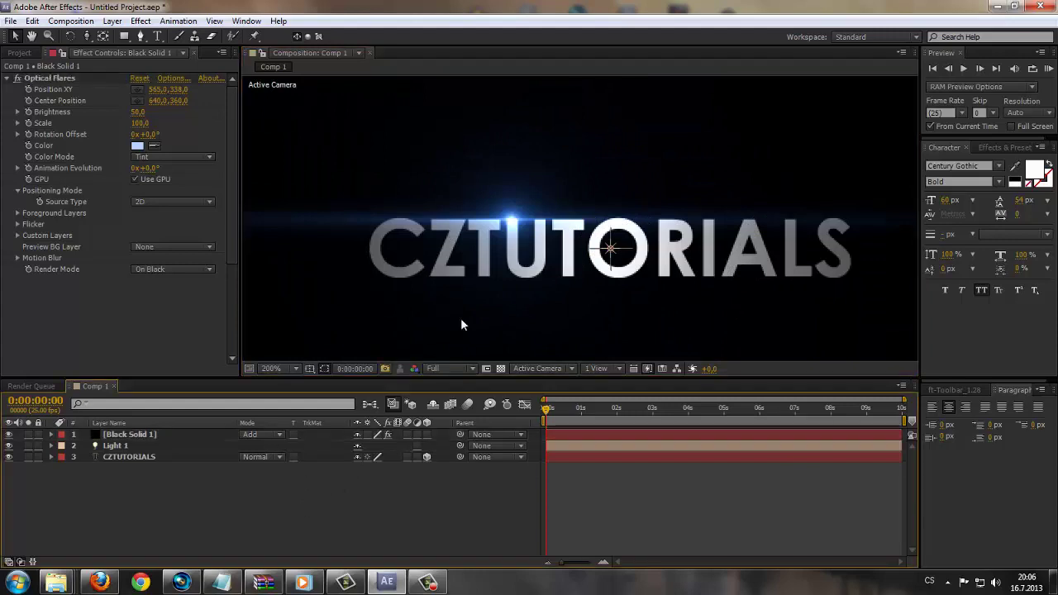
left_click(302, 582)
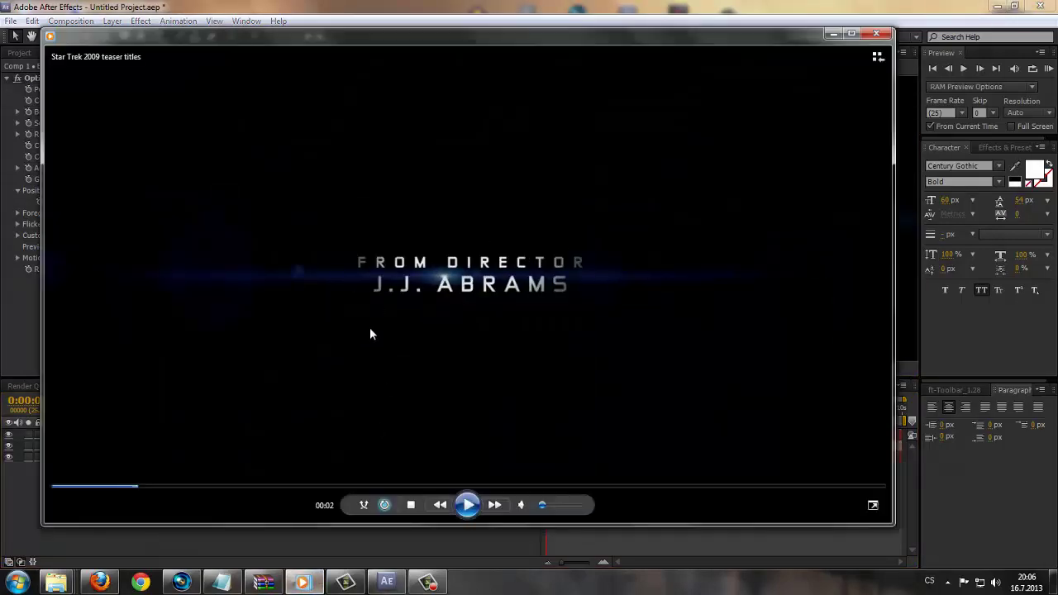
left_click(835, 33)
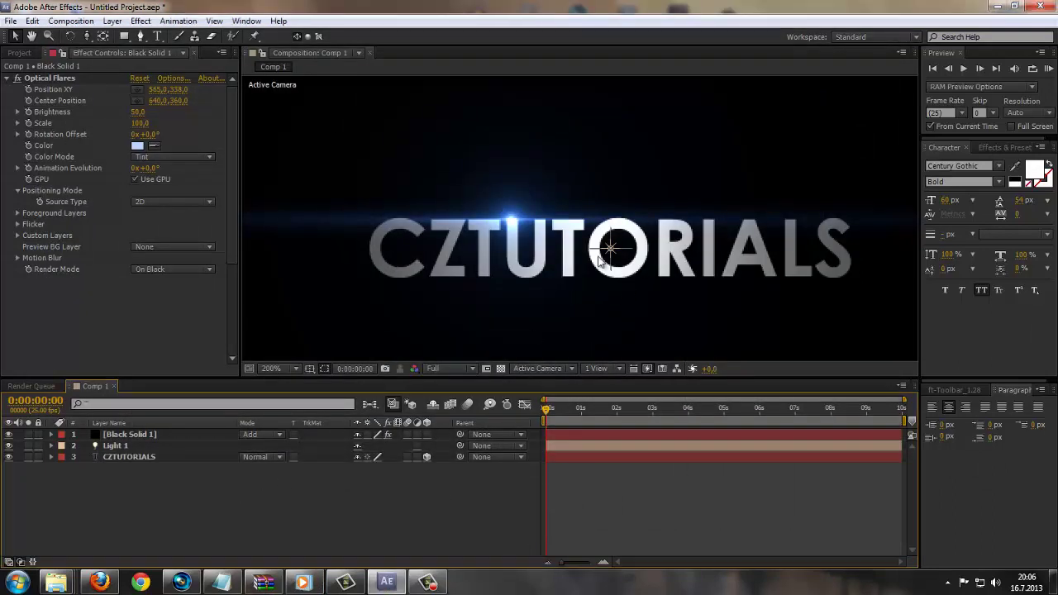
Switch the flare's source type to 3D and collapse Black Solid 1's properties.
scroll(597, 312, "down", 1)
left_click_drag(626, 287, 606, 273)
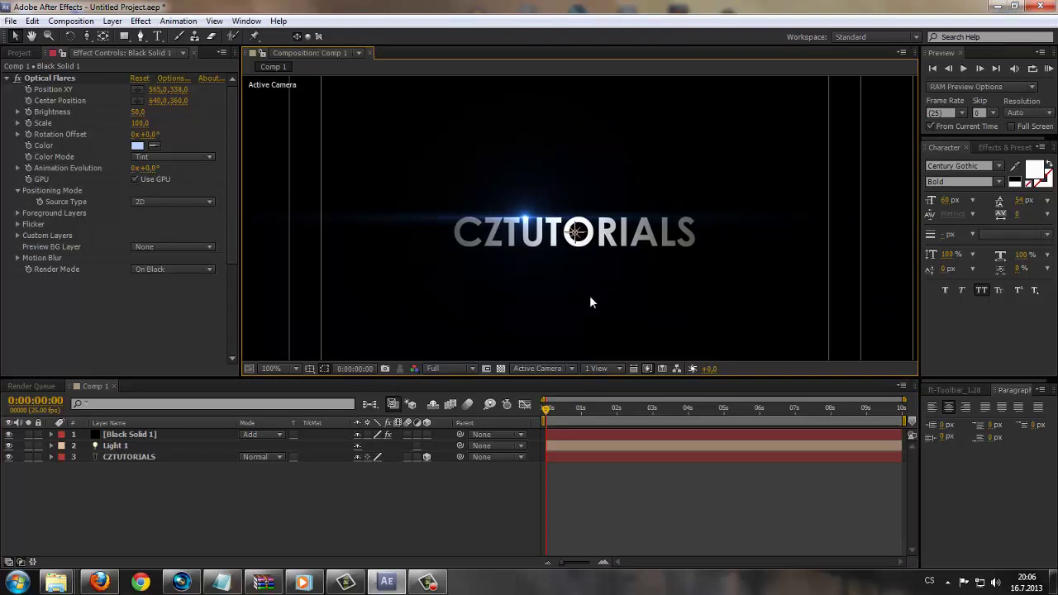
left_click(188, 199)
left_click(164, 230)
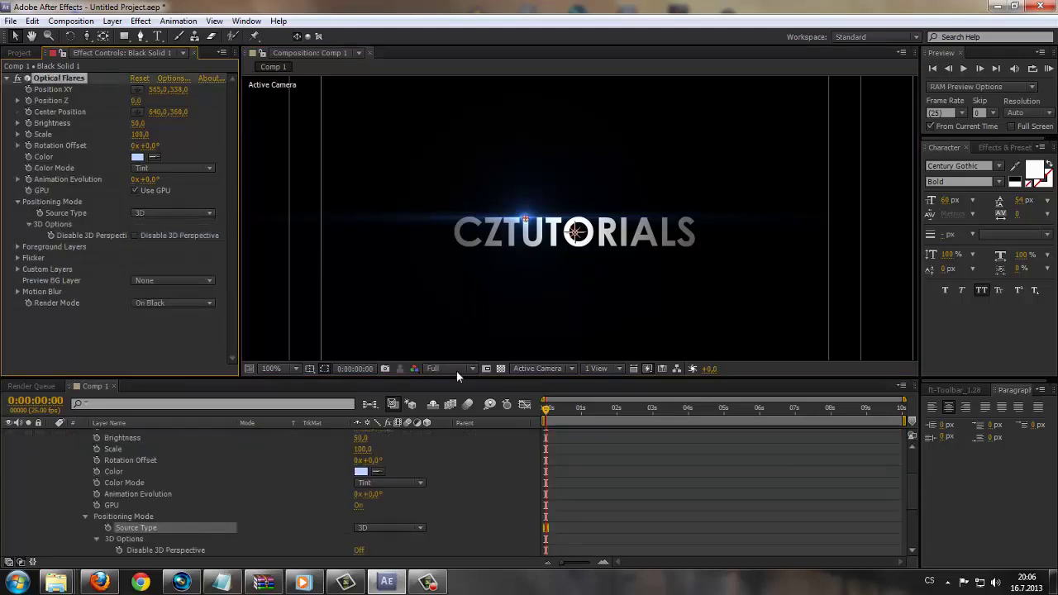
scroll(68, 494, "up", 5)
left_click(50, 434)
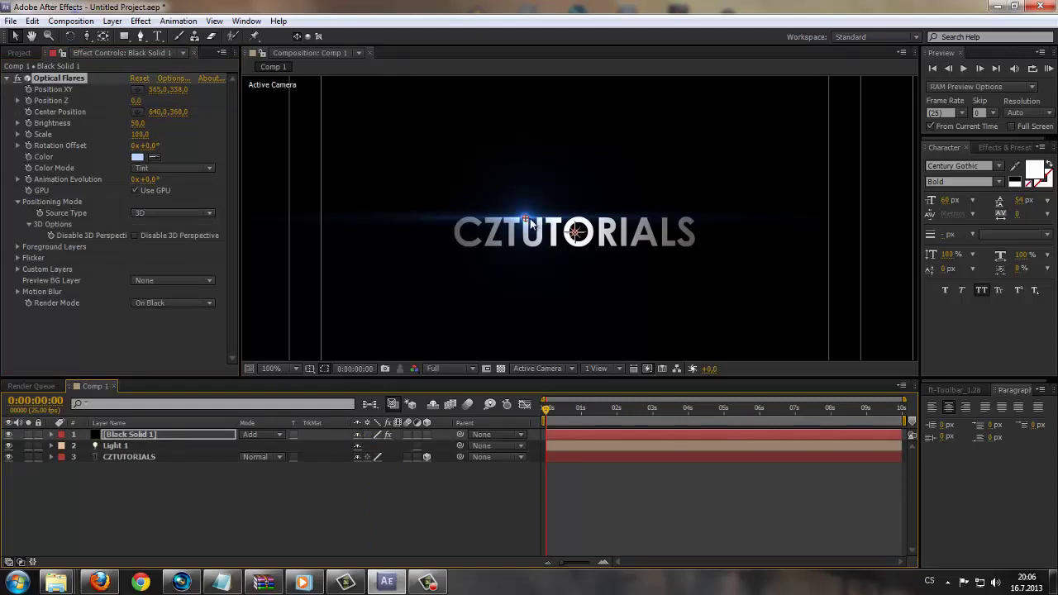
Expand the Flicker settings and RAM-preview the flare at 200%.
left_click(18, 258)
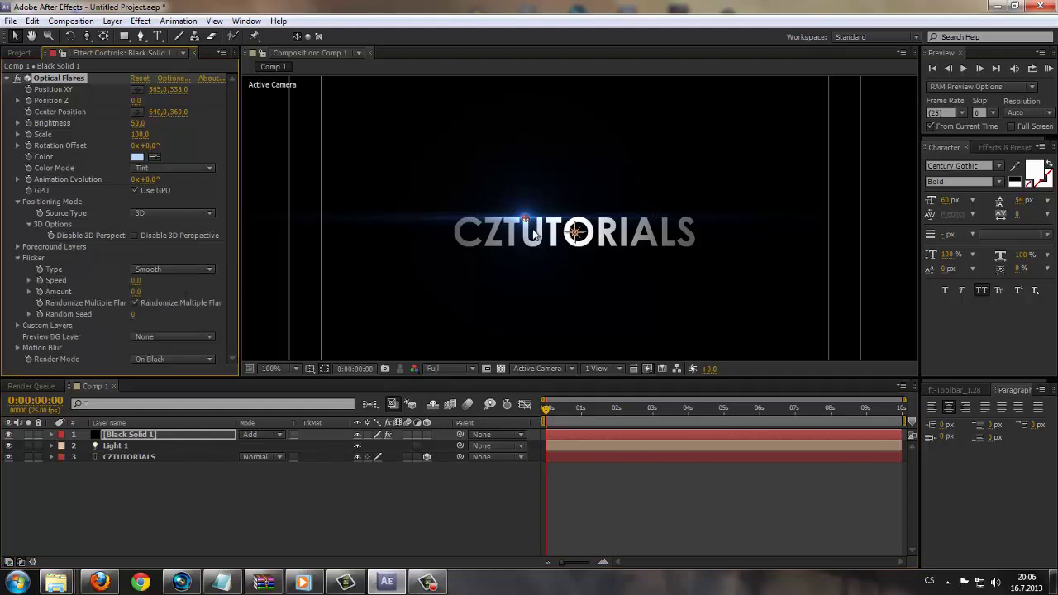
key("period")
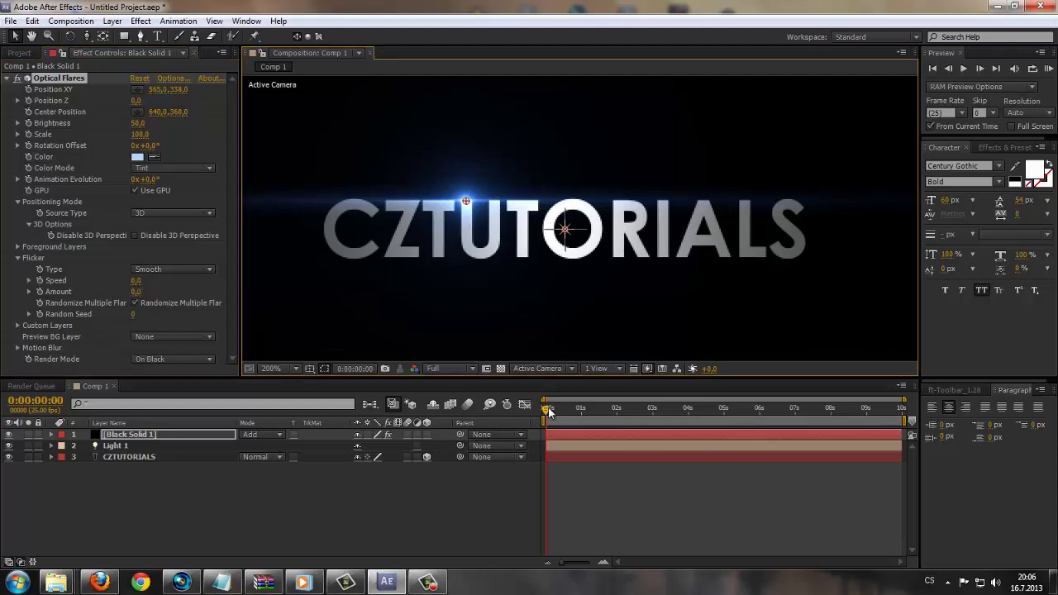
key("KP_0")
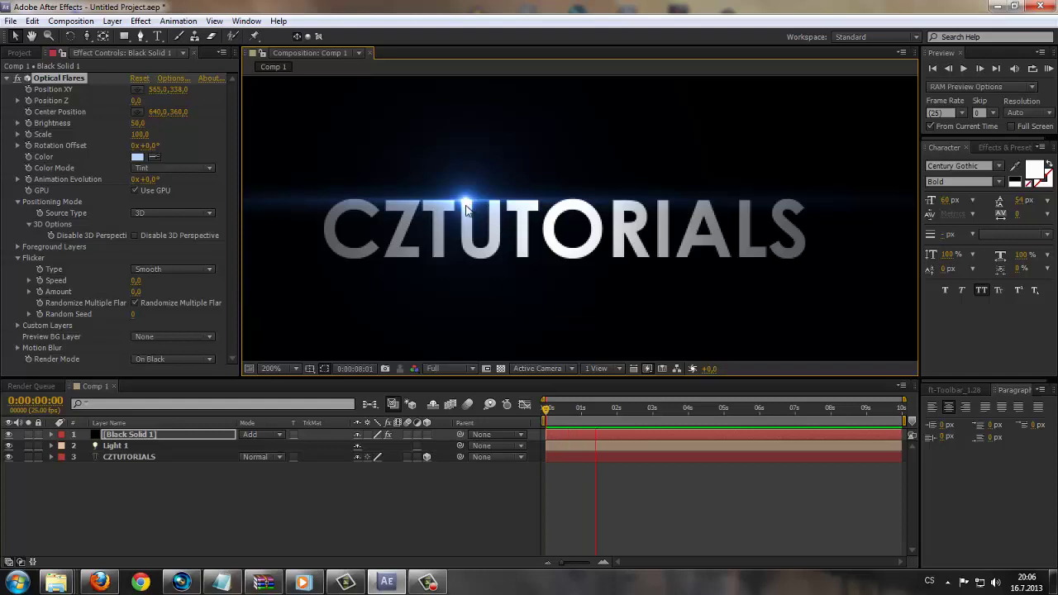
left_click(510, 314)
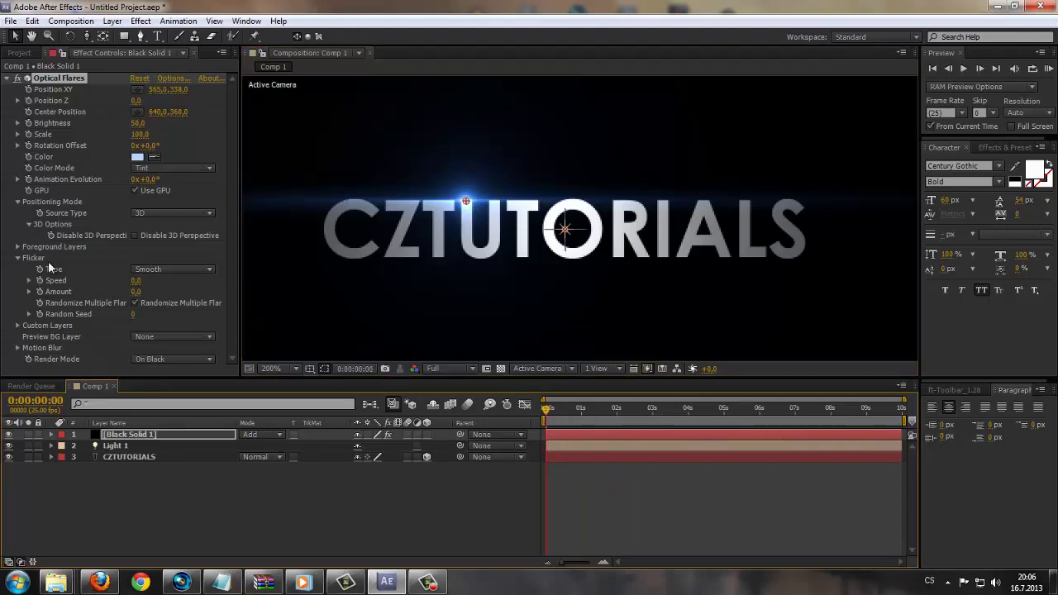
Set flicker Speed to 50 and Amount to 8, then zoom the viewer out.
left_click(136, 281)
type("50")
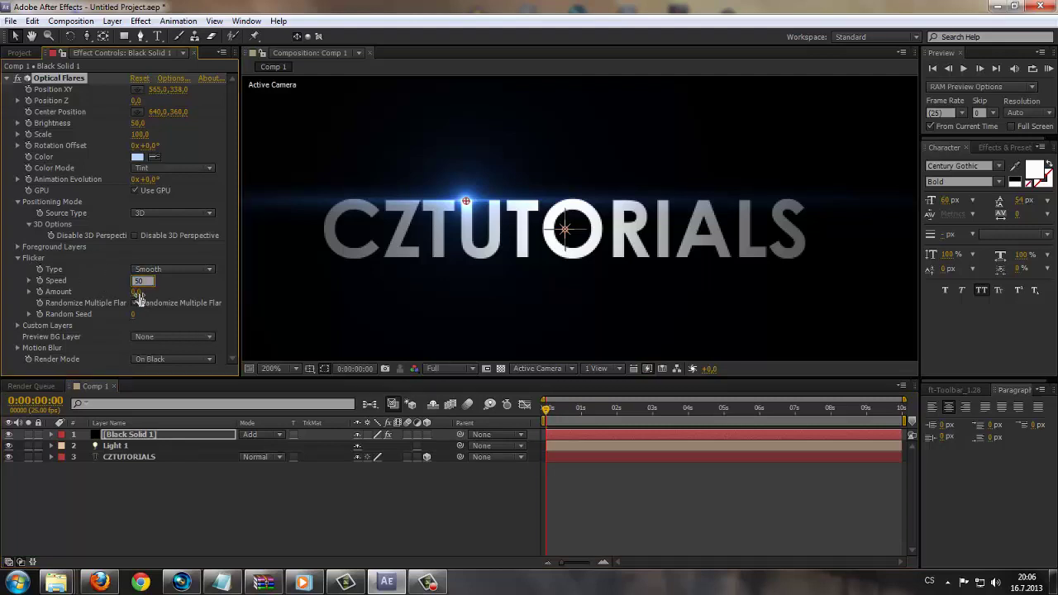
left_click(136, 291)
type("12")
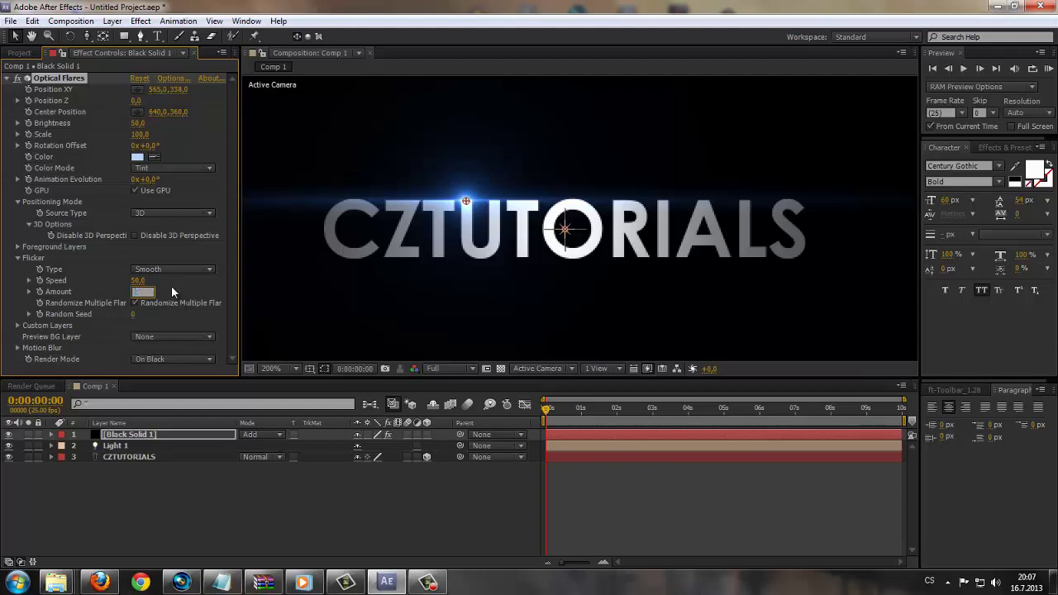
type("5")
key("Return")
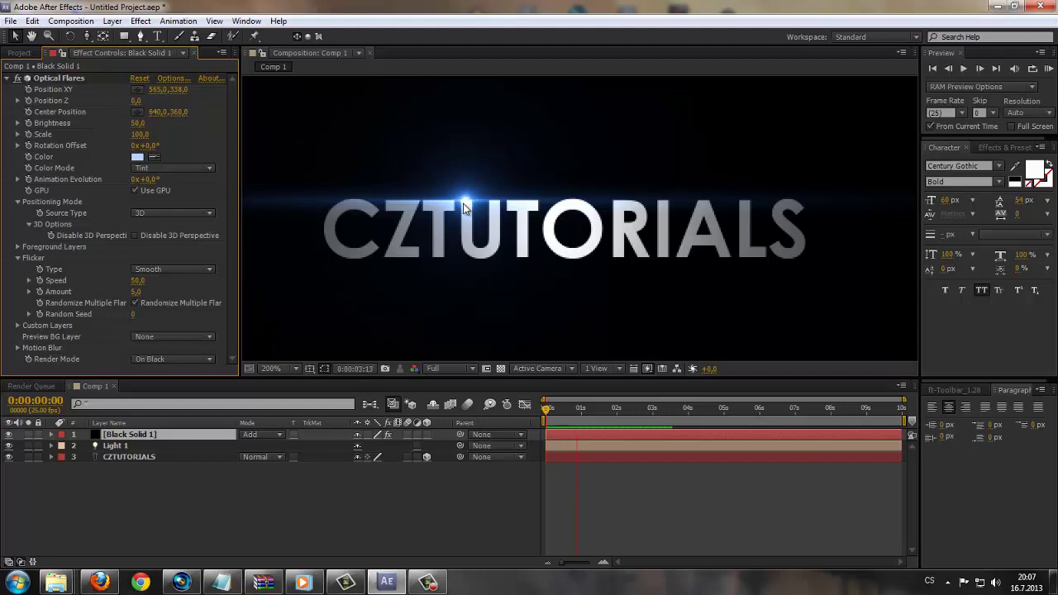
key("space")
type("8")
key("Return")
left_click(504, 240)
key("comma")
key("comma")
key("comma")
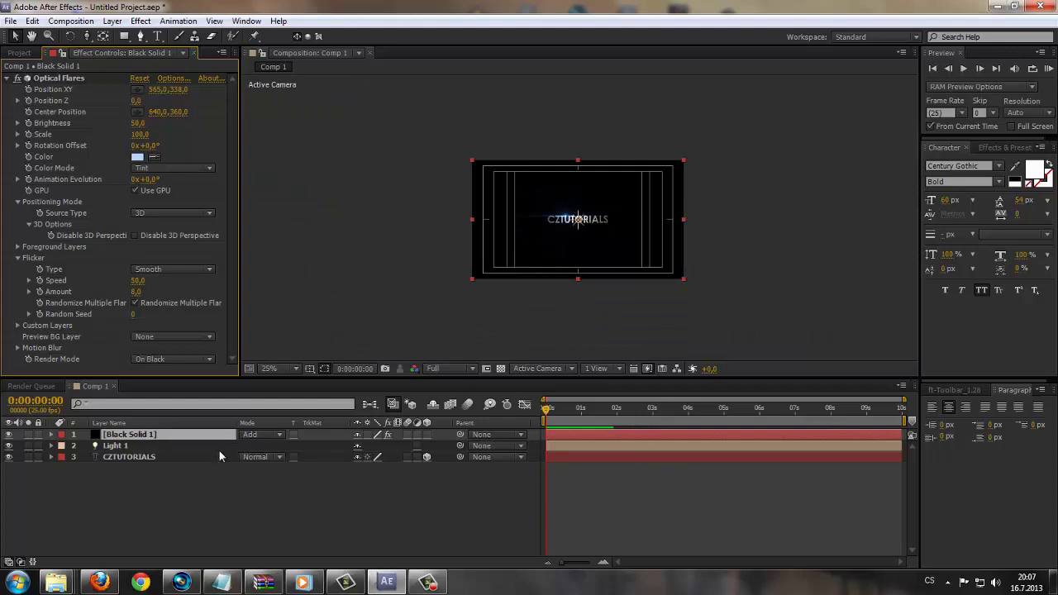
Rename Black Solid 1 to 'Světlo'.
right_click(137, 430)
left_click(120, 436)
key("Return")
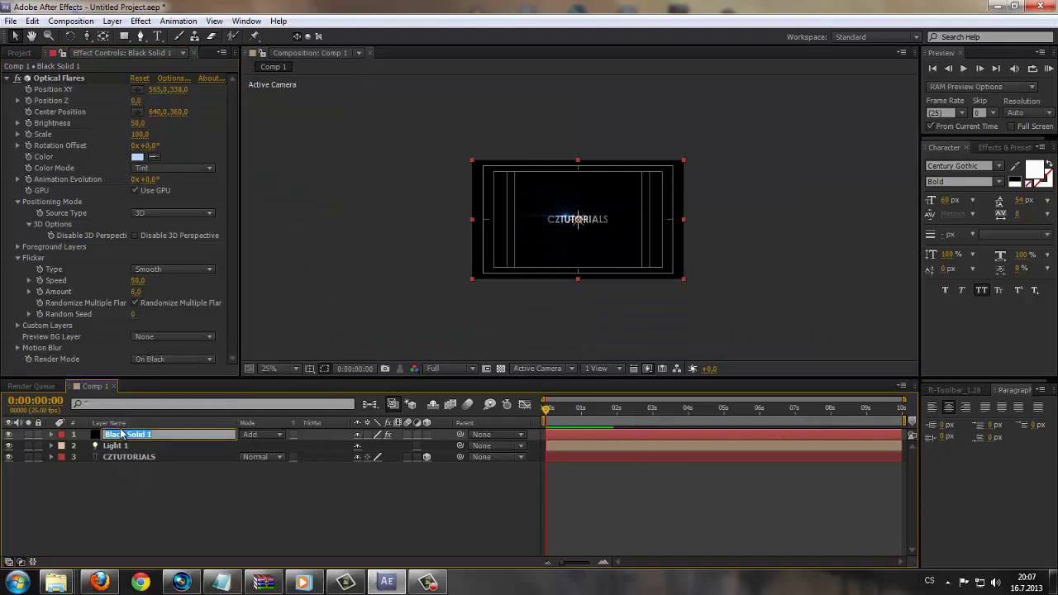
type("Svě")
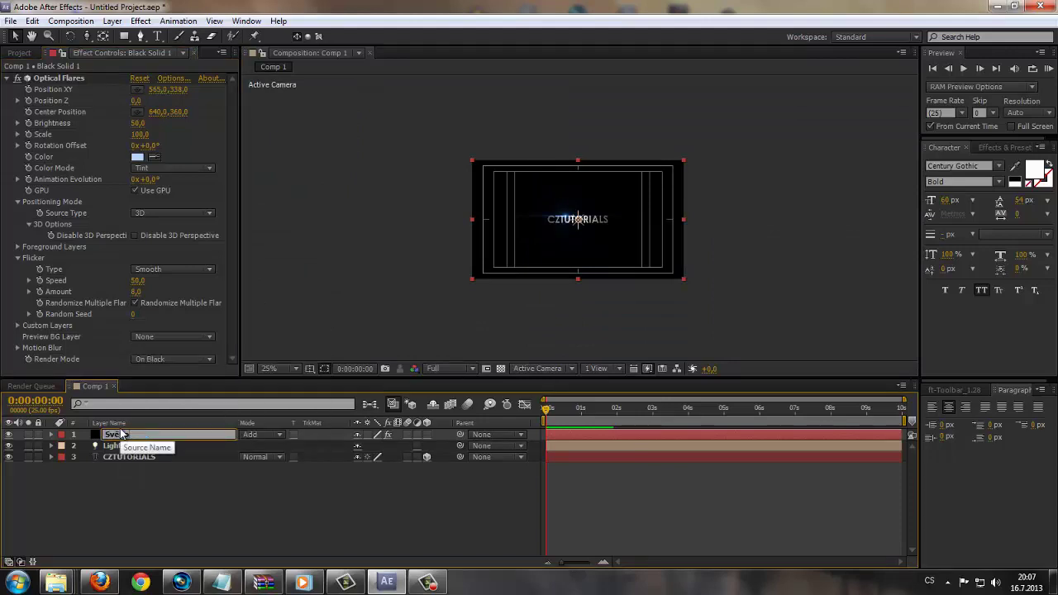
type("tlo")
key("Return")
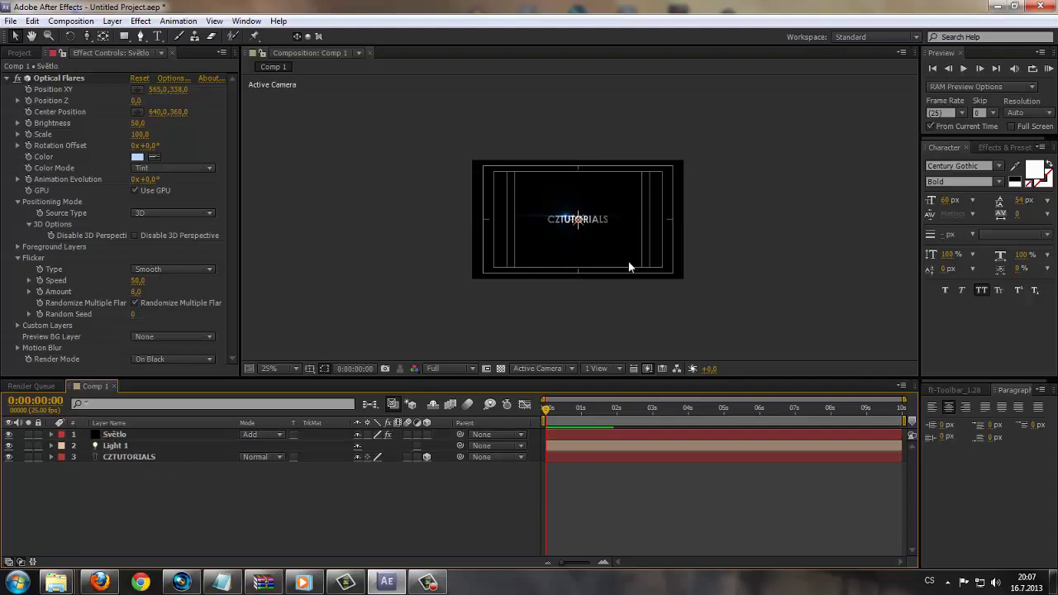
key("period")
key("period")
key("period")
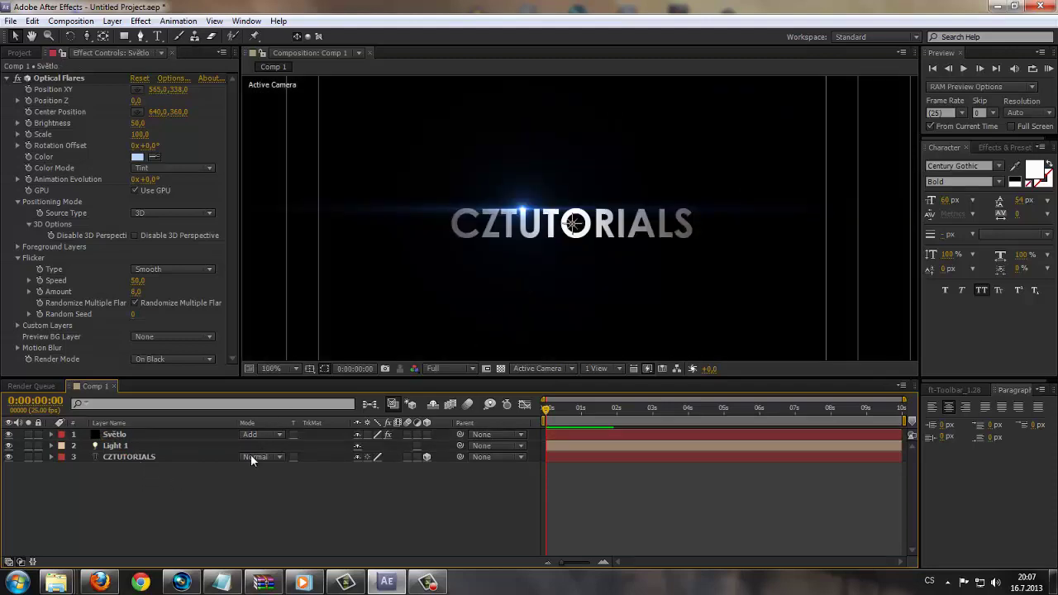
Add Camera 1 to Comp 1 with default settings and show its Position.
right_click(174, 468)
mouse_move(265, 383)
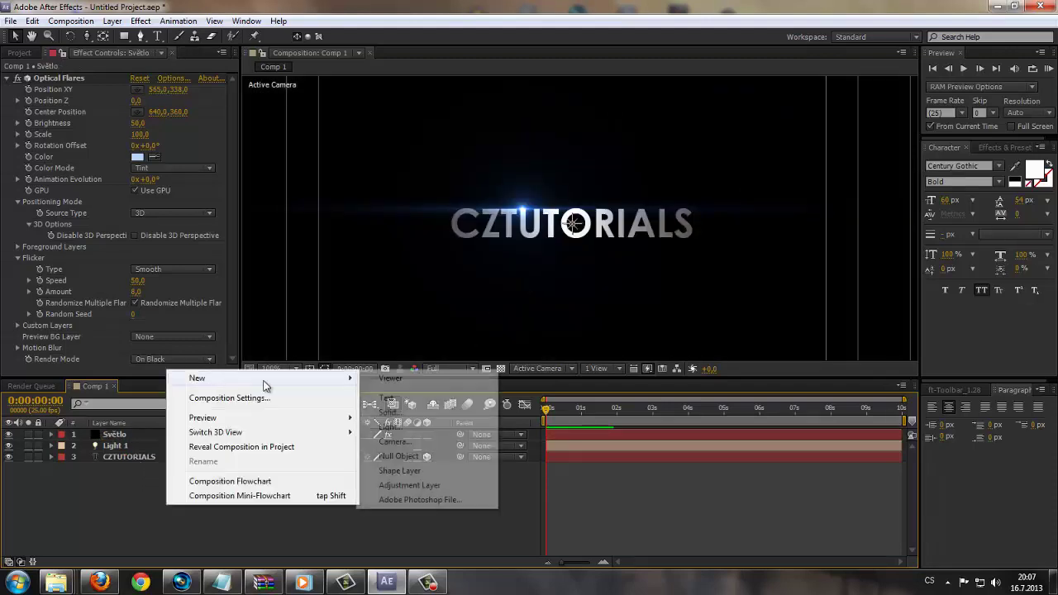
left_click(397, 443)
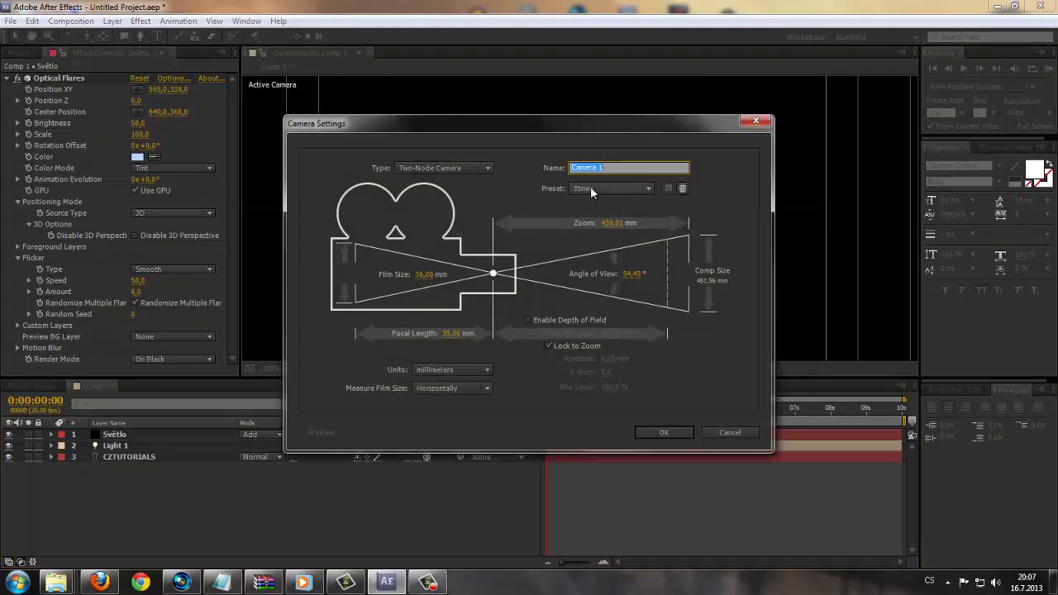
left_click(666, 432)
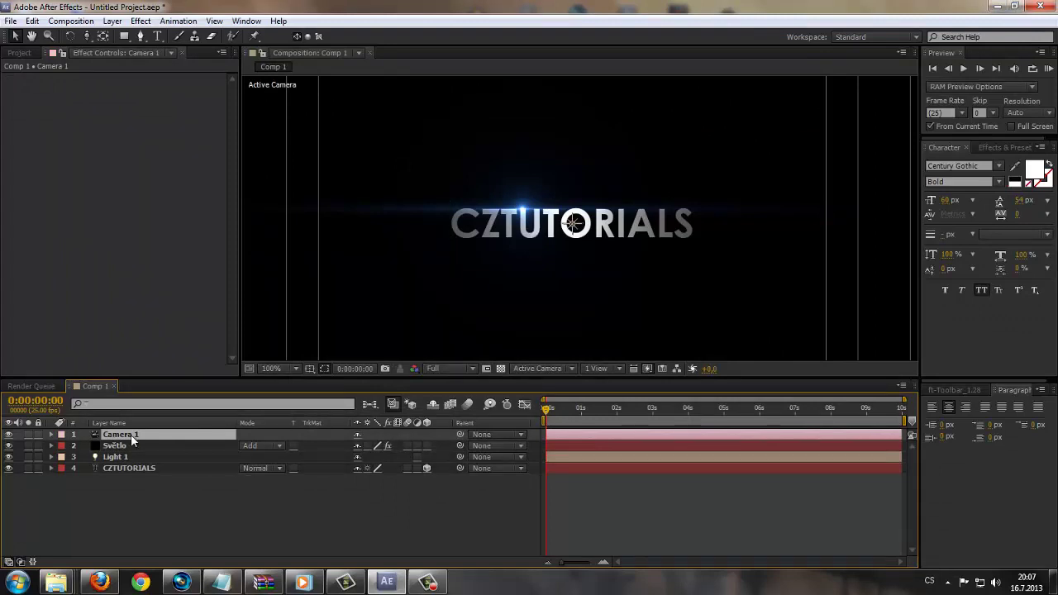
key("p")
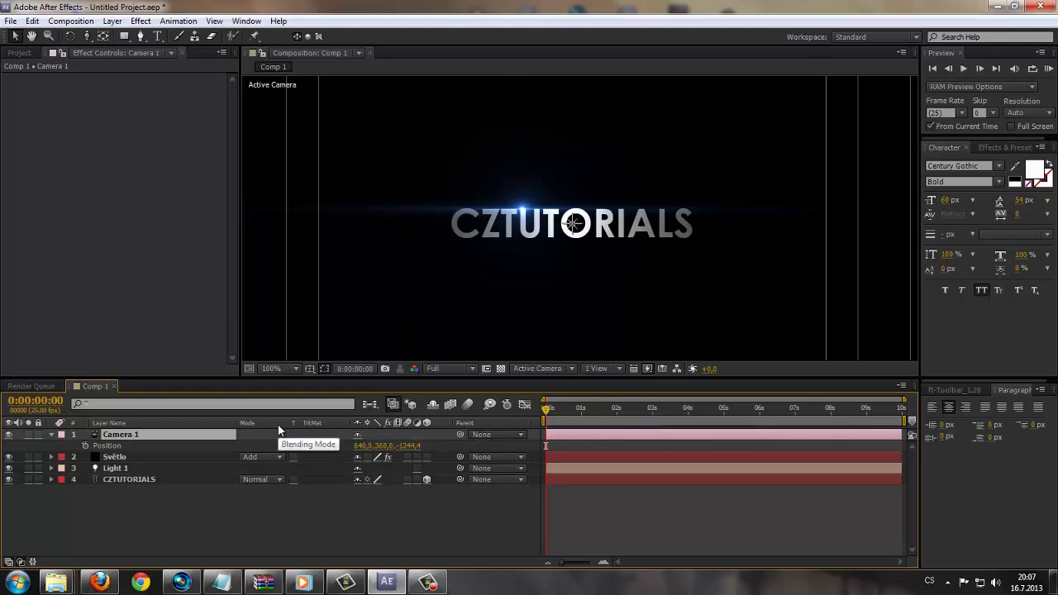
Hide the Modes columns, zoom the timeline to frames, and park the playhead at frame 7.
key("F4")
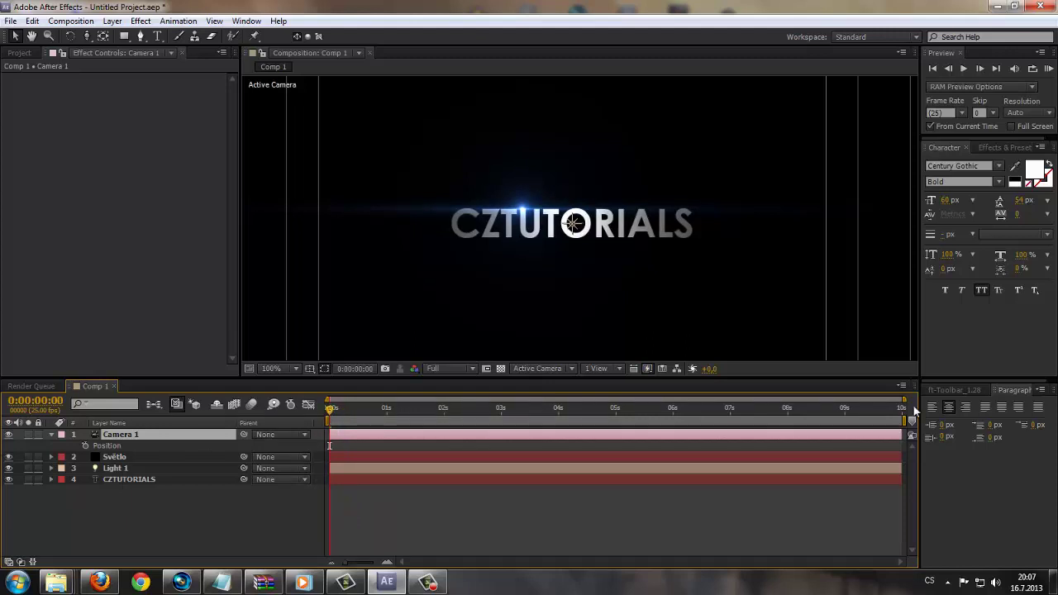
left_click_drag(904, 400, 491, 400)
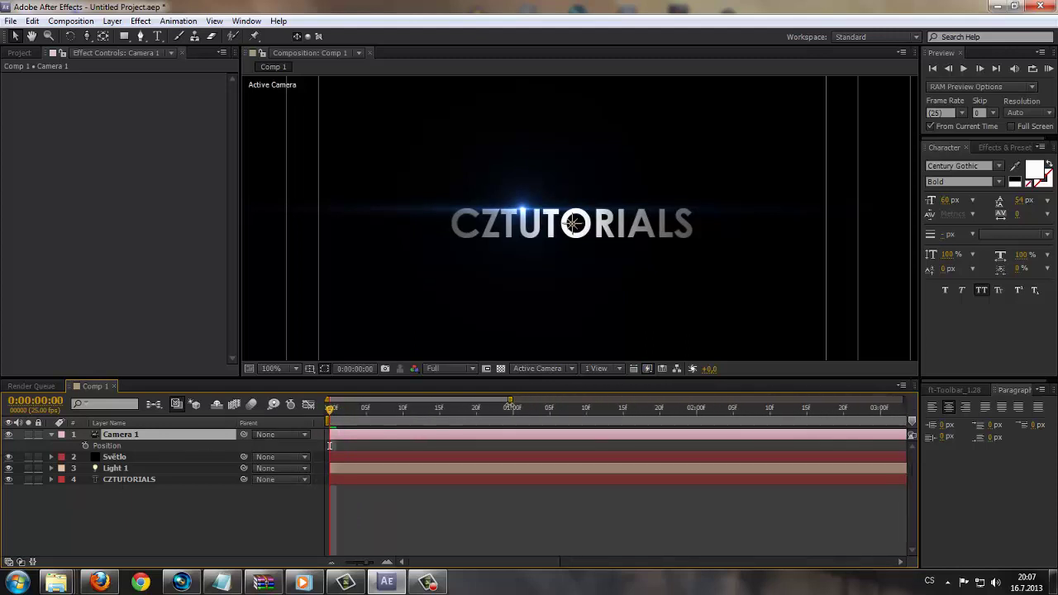
left_click_drag(329, 411, 405, 422)
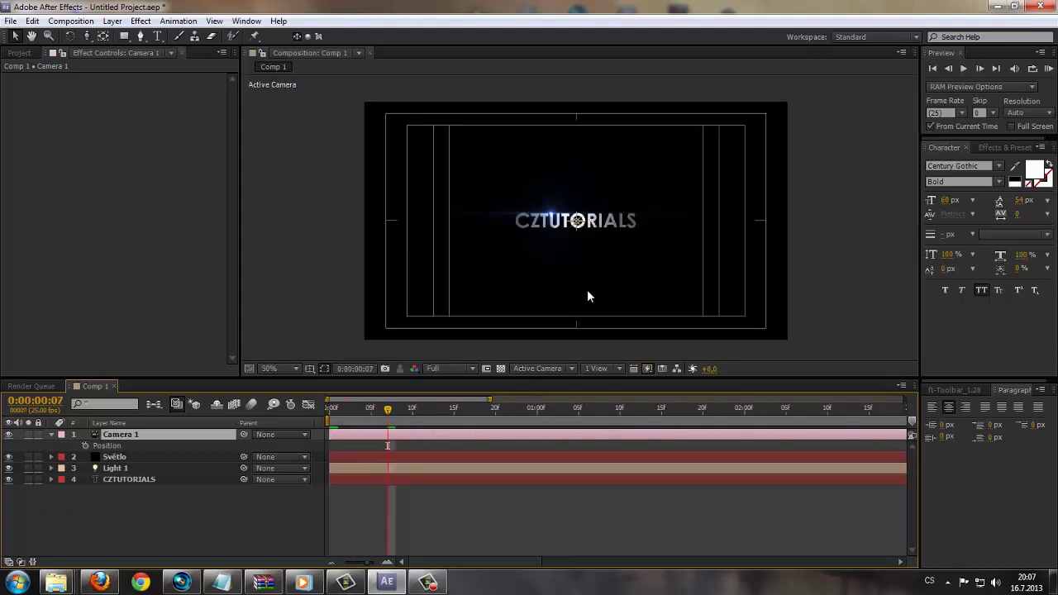
left_click_drag(387, 415, 391, 418)
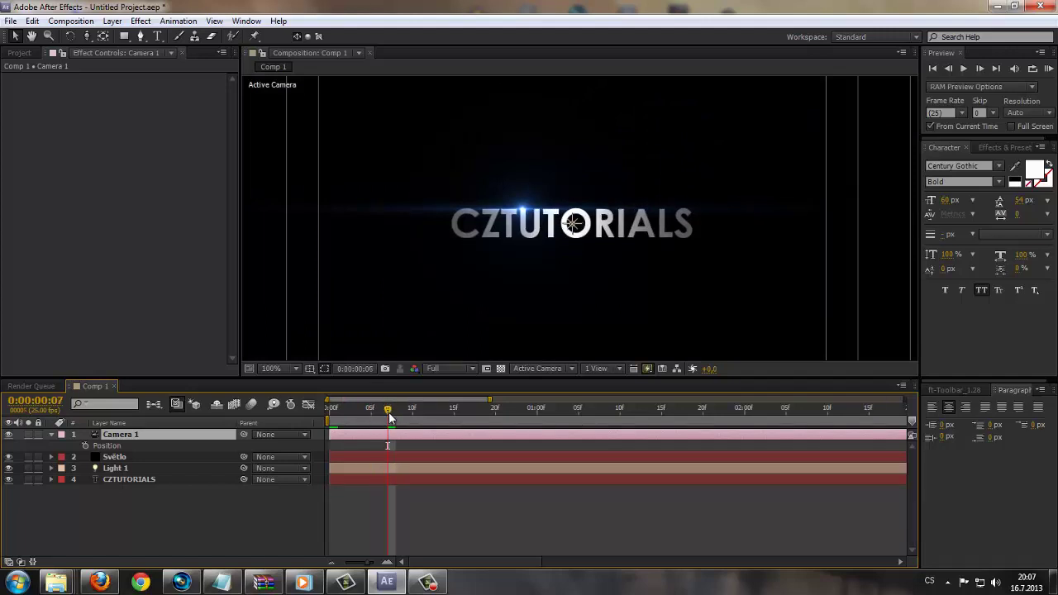
left_click_drag(390, 418, 389, 423)
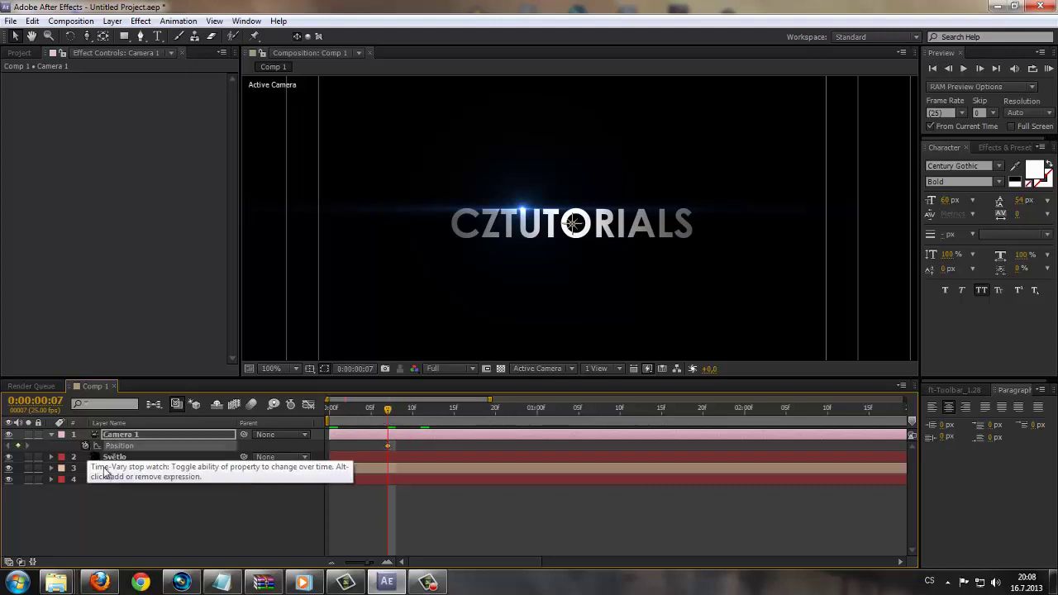
Set Camera 1's first Position keyframe at frame 7 and return to frame 0.
left_click(85, 445)
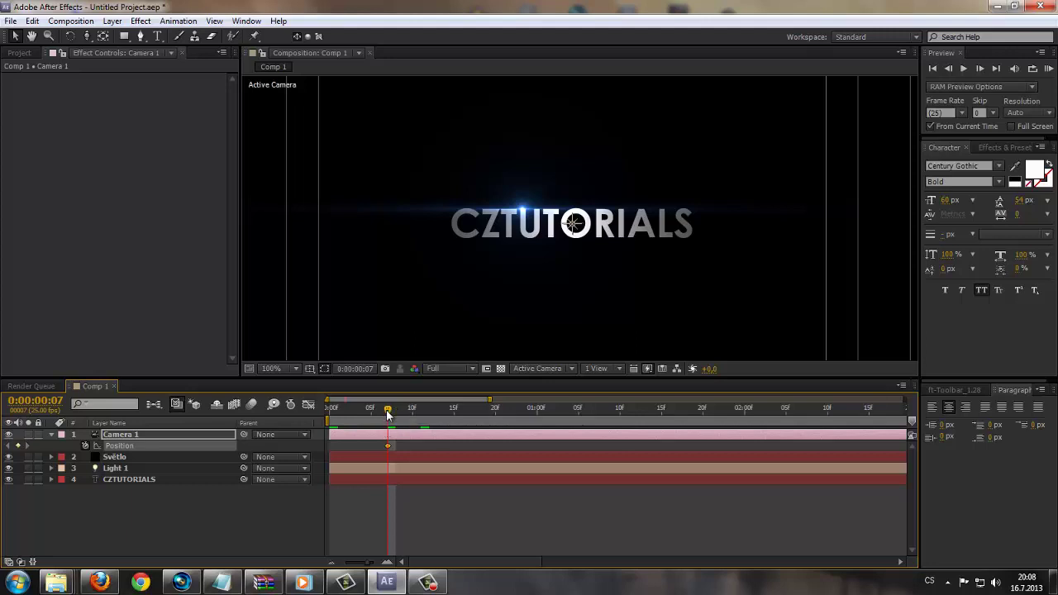
left_click_drag(388, 411, 309, 421)
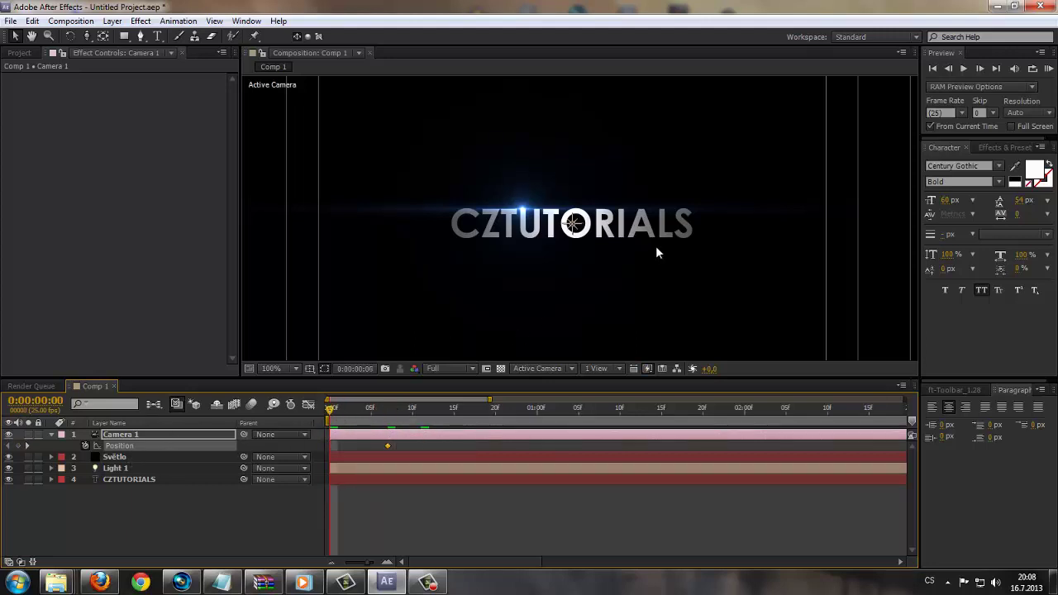
scroll(656, 245, "down", 1)
scroll(587, 304, "up", 1)
Dolly the camera in until one CZTUTORIALS letter fills the frame.
key("c")
key("c")
key("c")
key("c")
key("c")
key("c")
key("c")
key("c")
key("c")
key("c")
key("c")
key("c")
key("c")
key("c")
left_click_drag(567, 283, 577, 267)
key("comma")
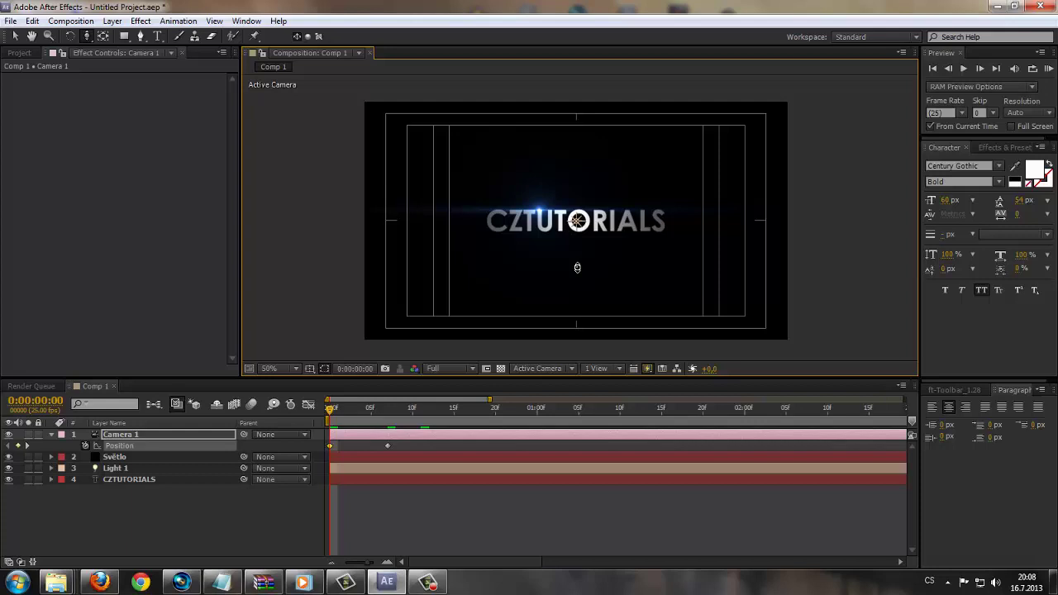
mouse_move(577, 267)
left_mouse_down()
mouse_move(569, 291)
mouse_move(569, 247)
left_mouse_up()
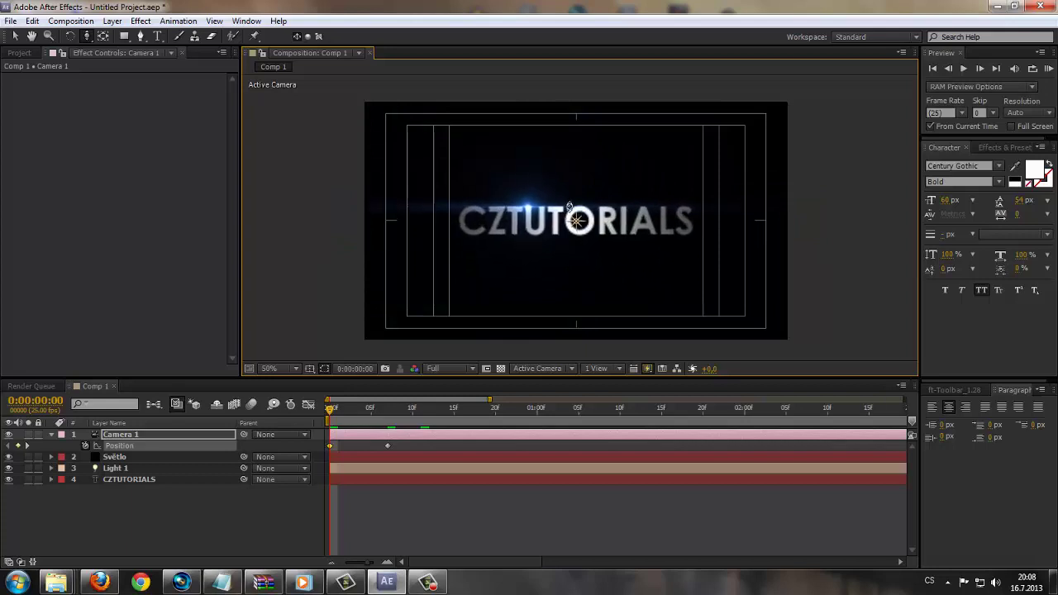
mouse_move(569, 247)
left_mouse_down()
mouse_move(574, 109)
mouse_move(585, 119)
mouse_move(591, 202)
mouse_move(590, 174)
left_mouse_up()
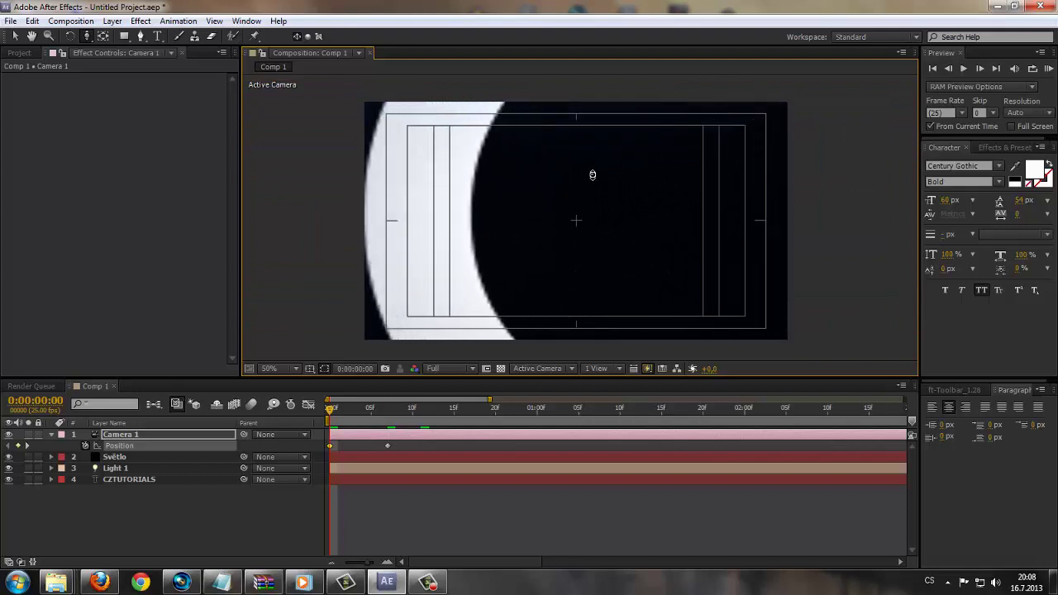
Show the timeline Modes columns again.
right_click(269, 427)
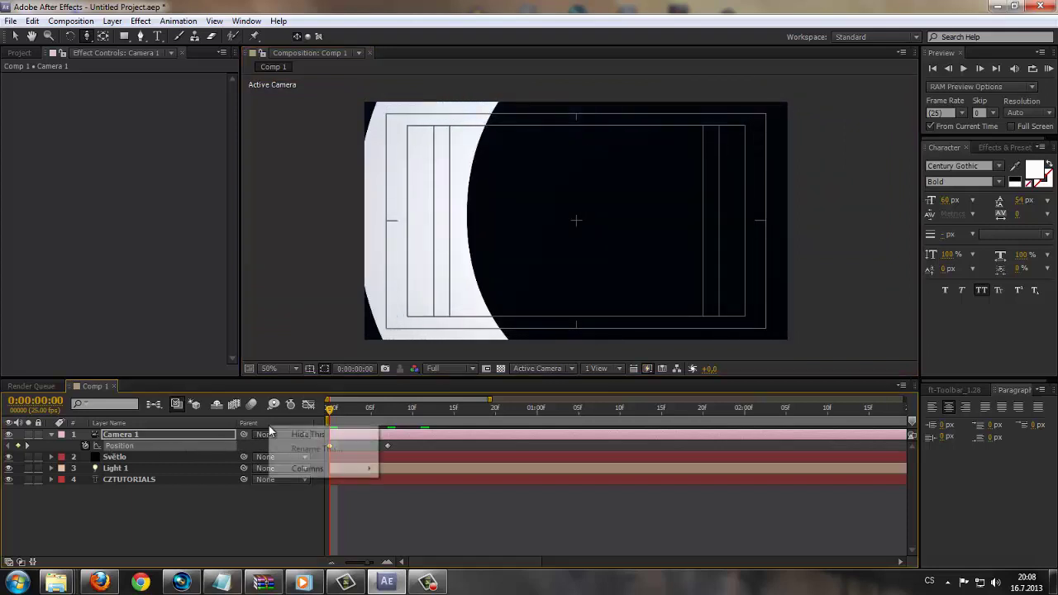
mouse_move(309, 469)
left_click(425, 381)
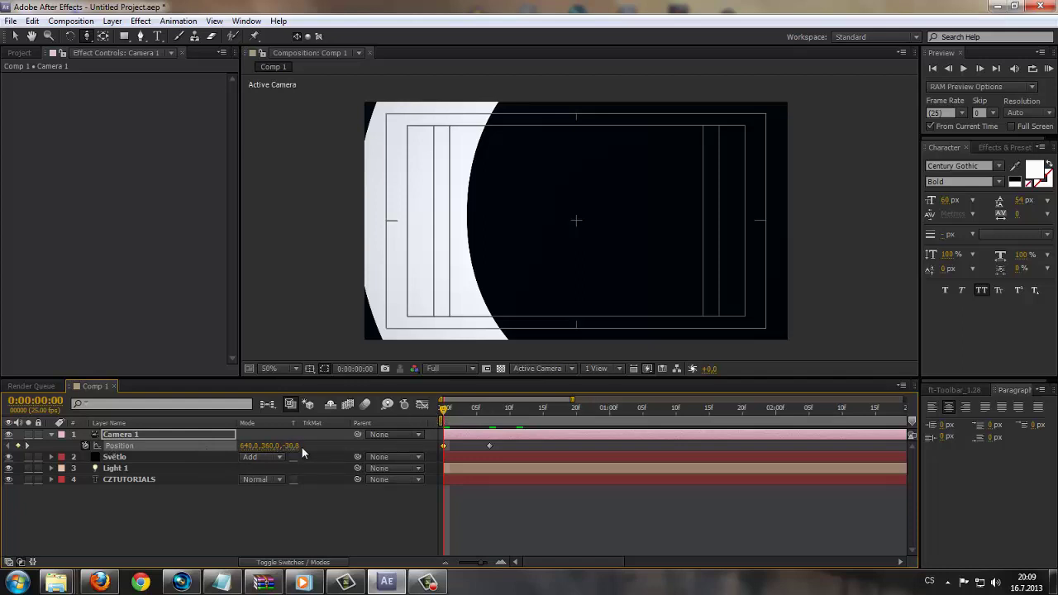
Set Camera 1's frame-0 Z position to -11.8 and preview the push-in.
left_click_drag(555, 307, 578, 219)
scroll(562, 273, "down", 1)
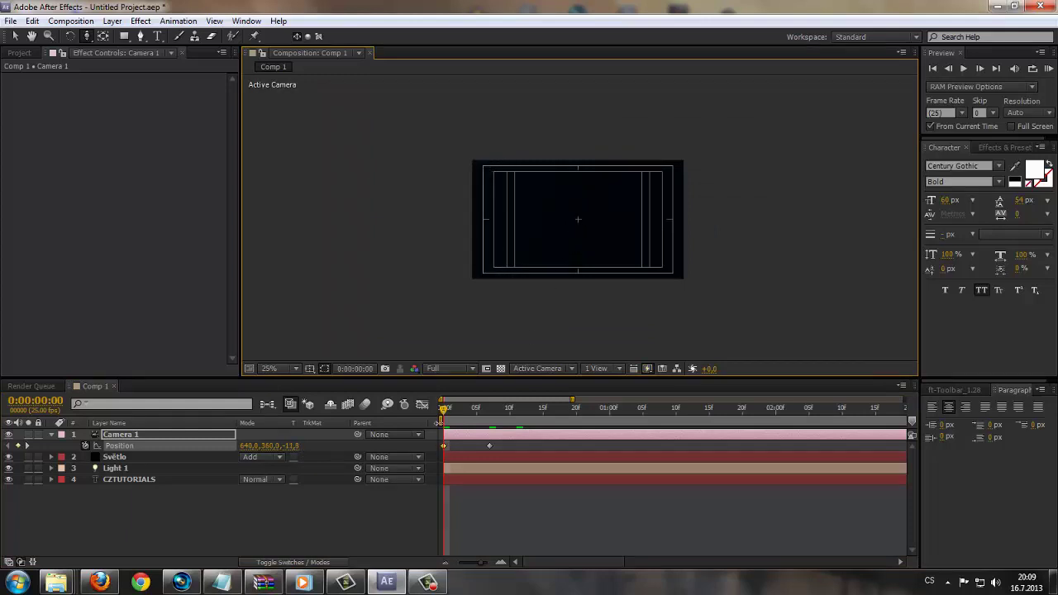
mouse_move(444, 417)
left_mouse_down()
mouse_move(483, 417)
mouse_move(436, 428)
left_mouse_up()
key("KP_0")
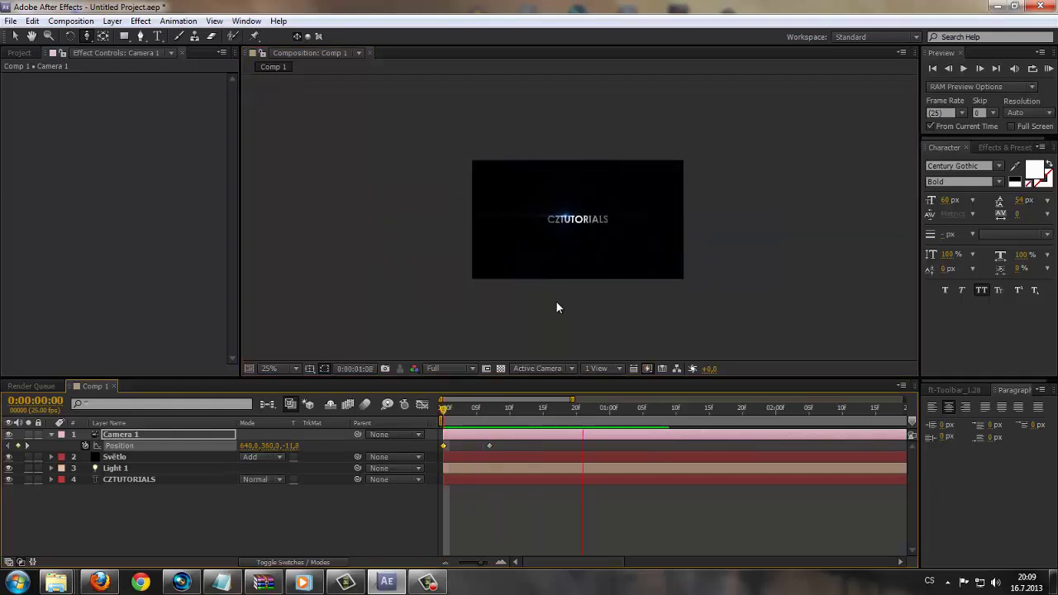
key("period")
key("apostrophe")
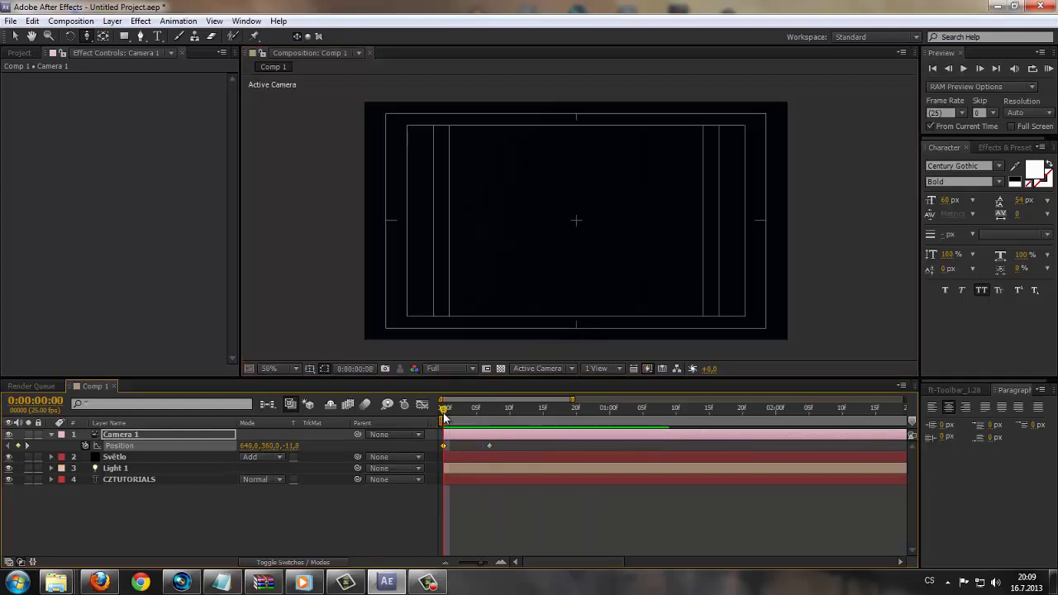
mouse_move(444, 418)
left_mouse_down()
mouse_move(597, 424)
mouse_move(524, 446)
mouse_move(667, 452)
mouse_move(589, 454)
left_mouse_up()
key("minus")
left_click_drag(584, 403, 768, 403)
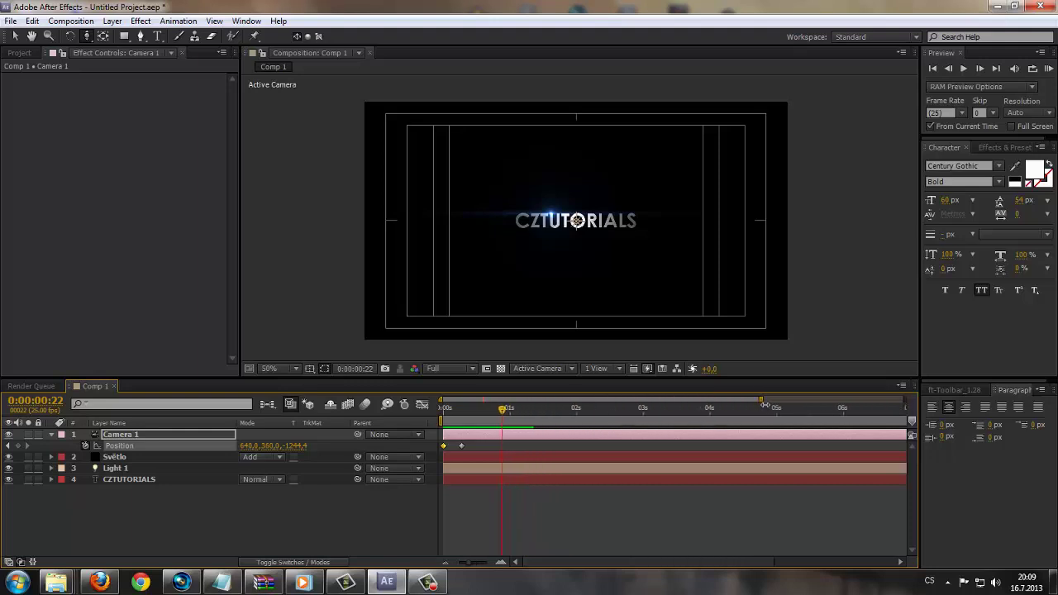
left_click_drag(506, 417, 769, 432)
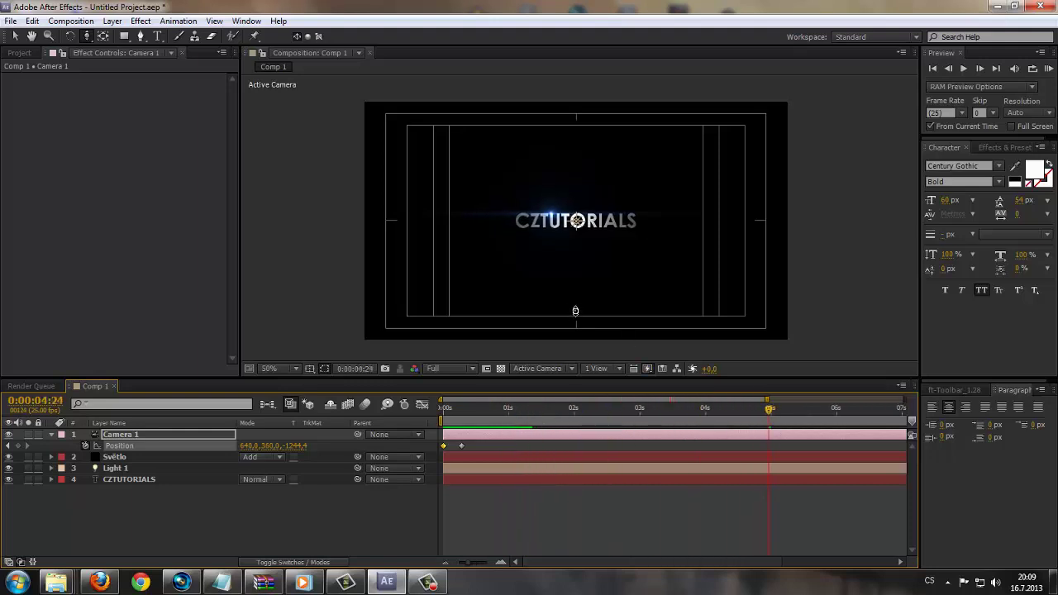
left_click_drag(572, 296, 587, 337)
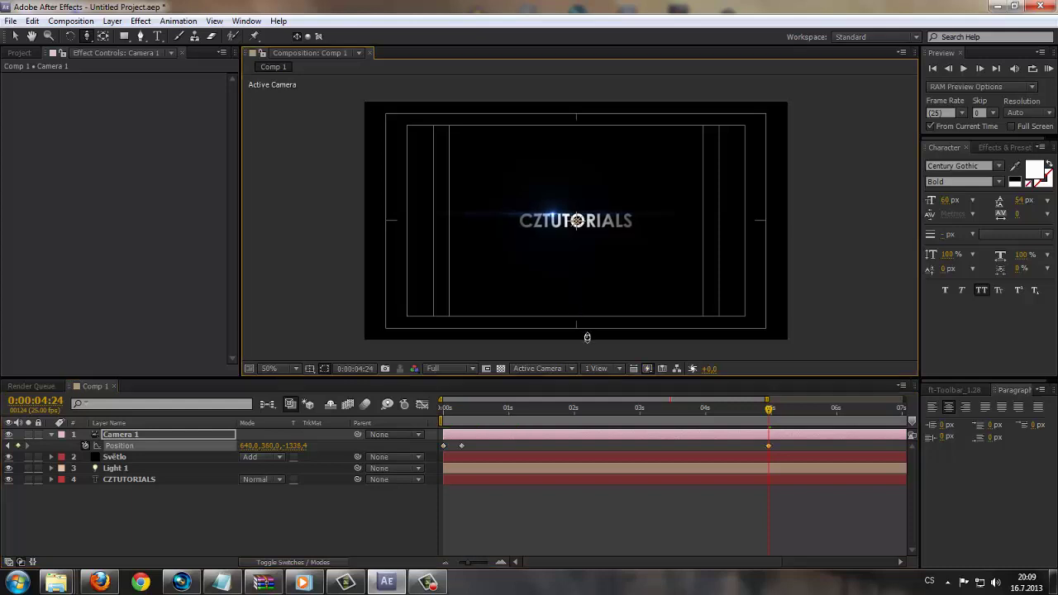
left_click_drag(768, 418, 455, 440)
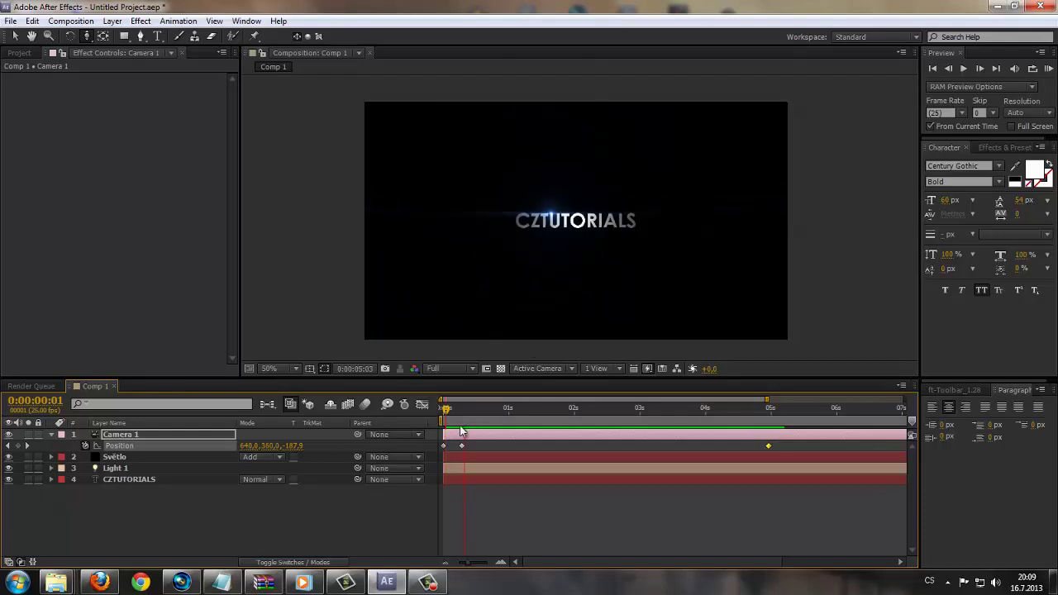
key("space")
mouse_move(446, 408)
left_mouse_down()
mouse_move(720, 408)
mouse_move(577, 438)
mouse_move(739, 425)
mouse_move(641, 427)
left_mouse_up()
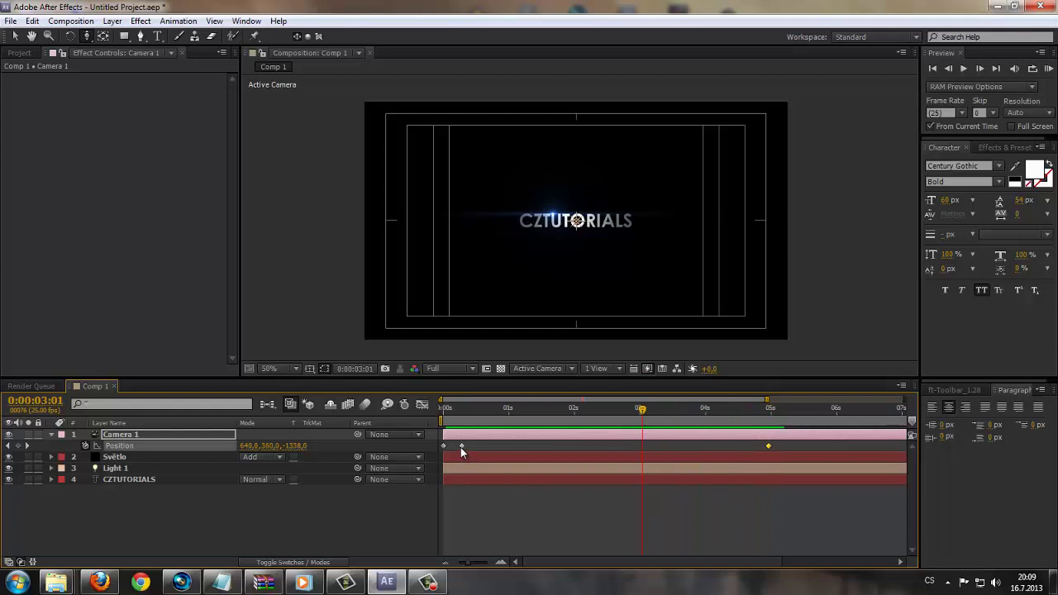
mouse_move(461, 447)
left_click_drag(639, 409, 745, 409)
Change Camera 1's first Position keyframe from Auto Bezier to Linear spatial interpolation.
right_click(462, 446)
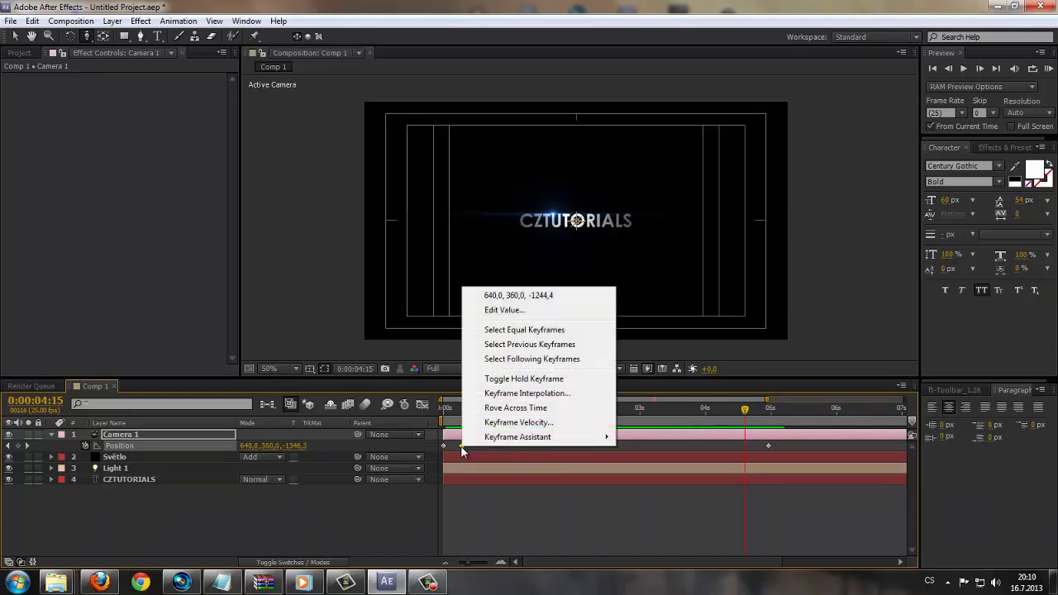
left_click(533, 395)
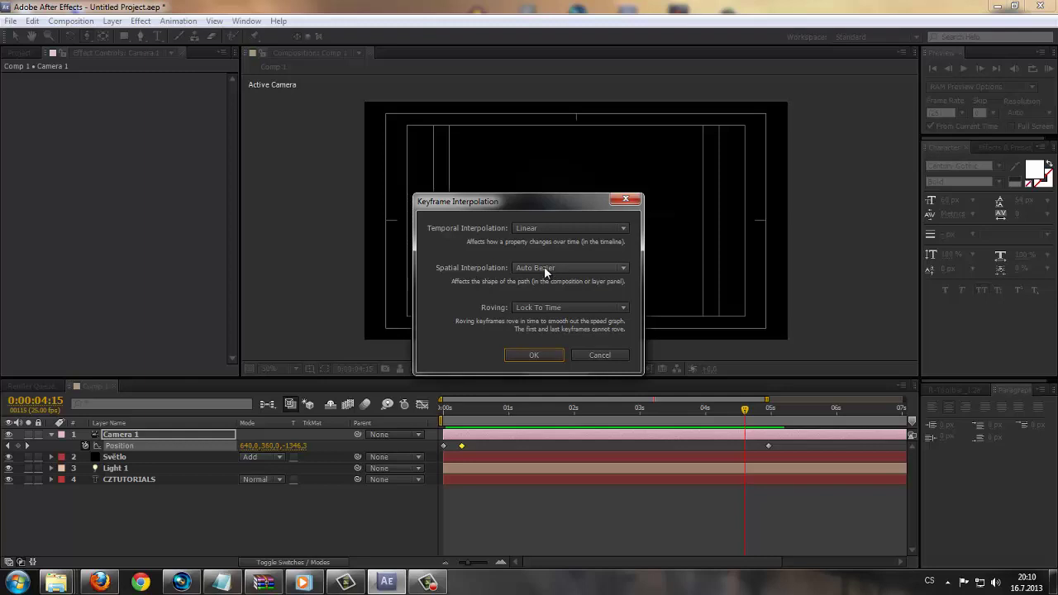
left_click(544, 268)
left_click(545, 303)
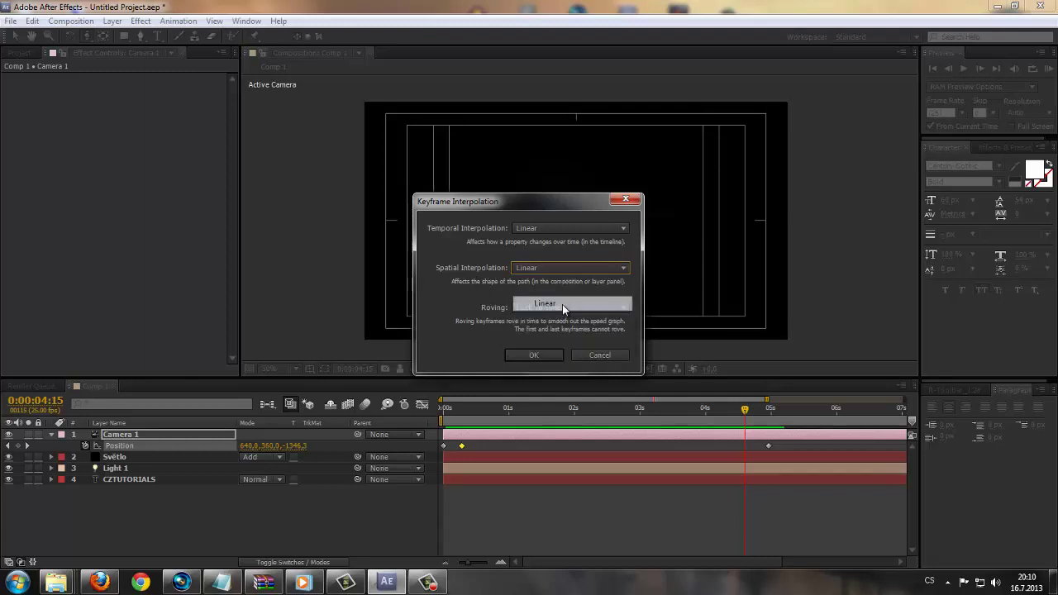
left_click(533, 354)
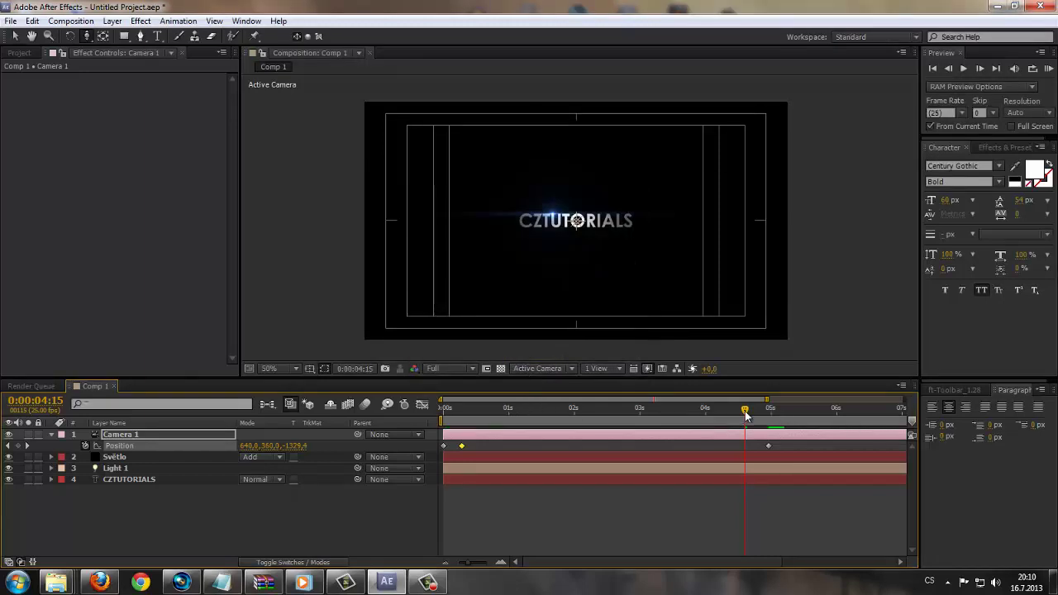
left_click_drag(745, 423, 592, 426)
Preview the camera push-in and check the framing around 3 seconds and at the final keyframe.
key("KP_0")
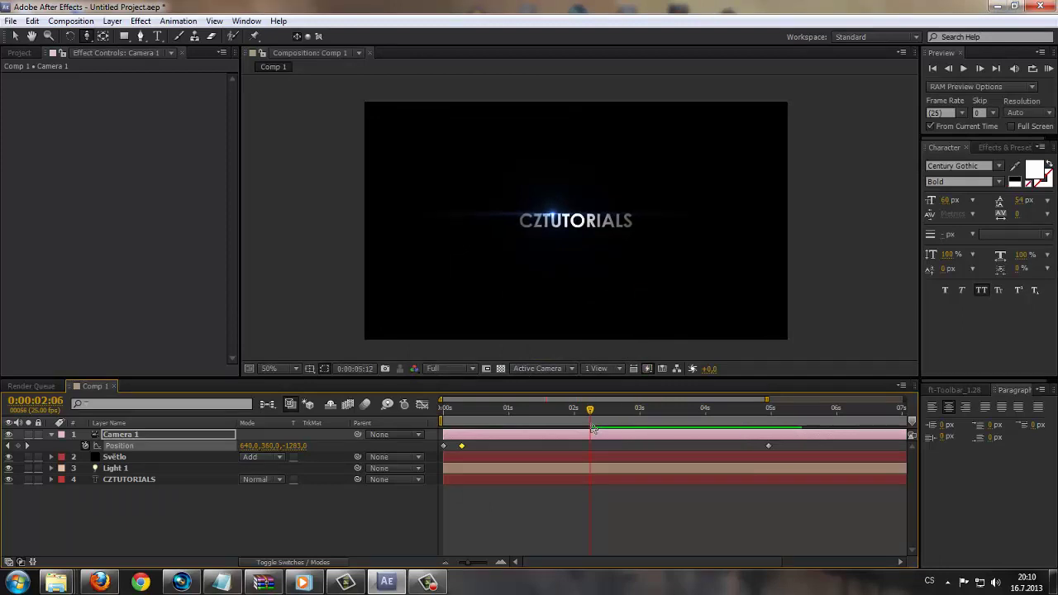
left_click(594, 407)
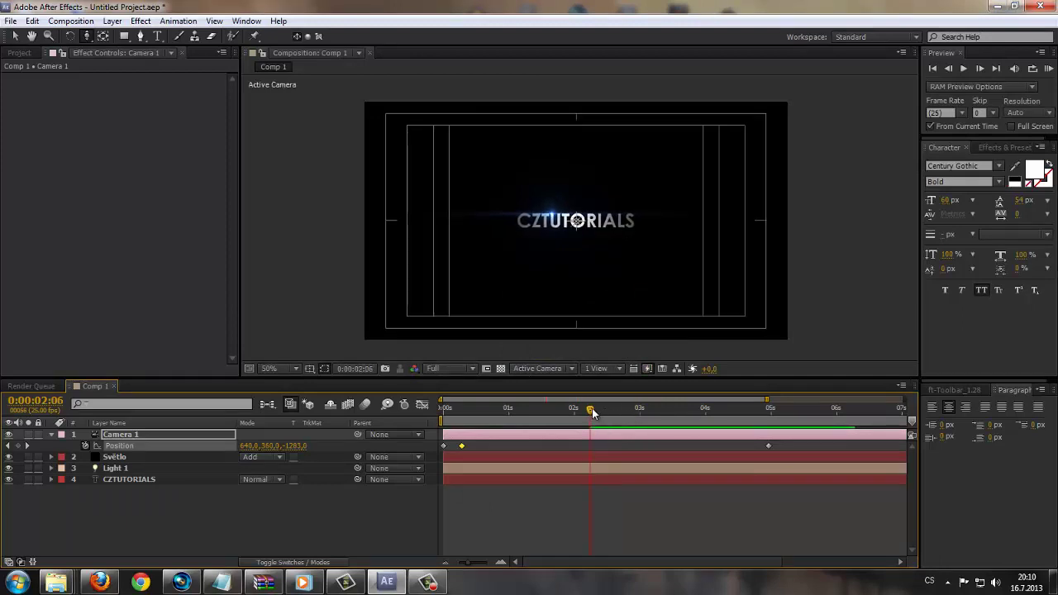
left_click_drag(592, 409, 768, 411)
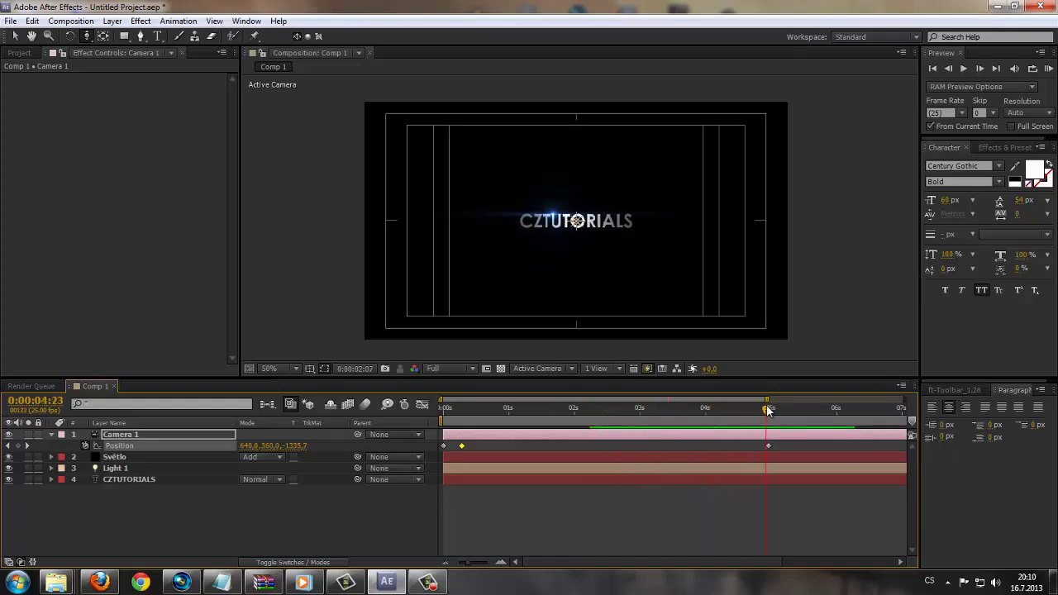
left_click_drag(768, 411, 444, 453)
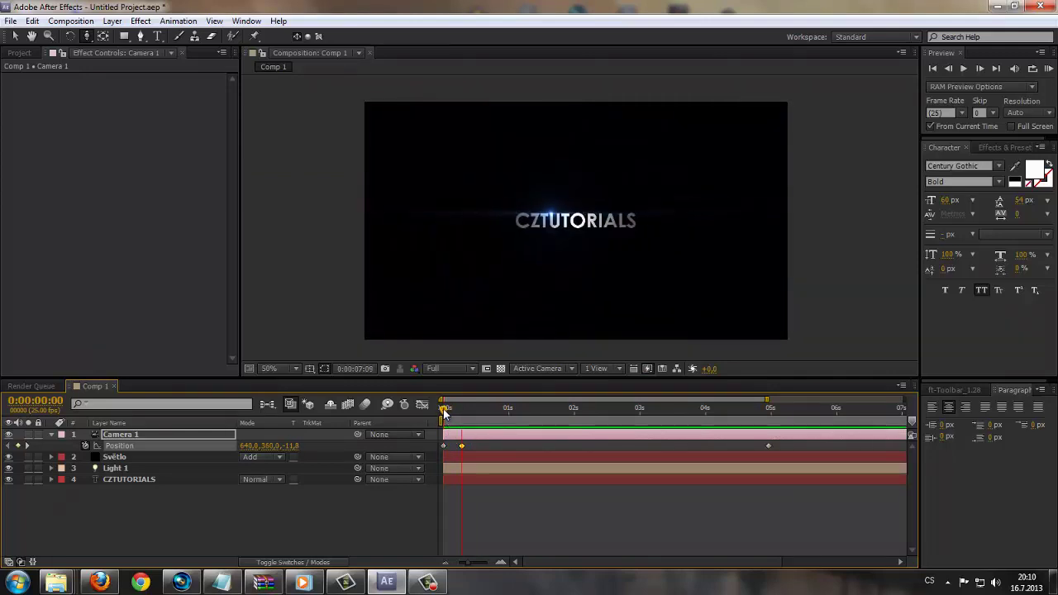
left_click(552, 409)
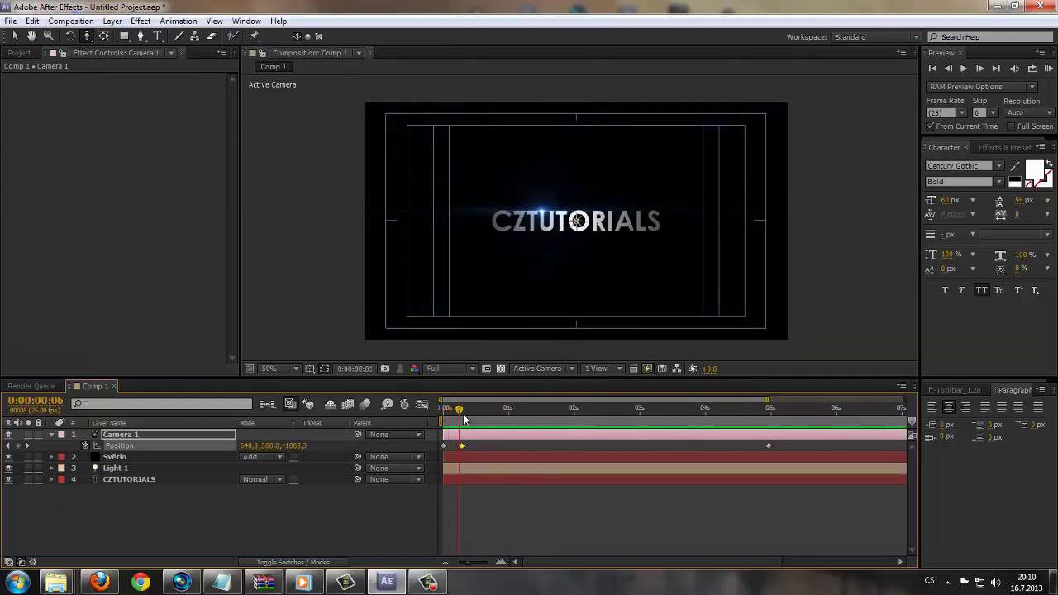
left_click(637, 408)
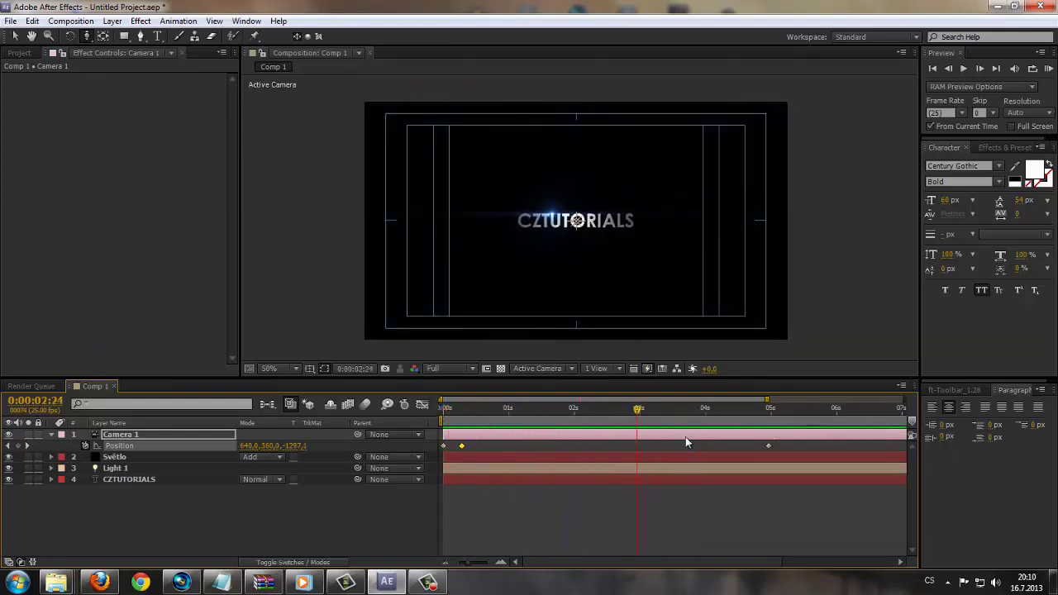
Zoom out to the full 10-second timeline and end the work area at about 5 seconds.
key("minus")
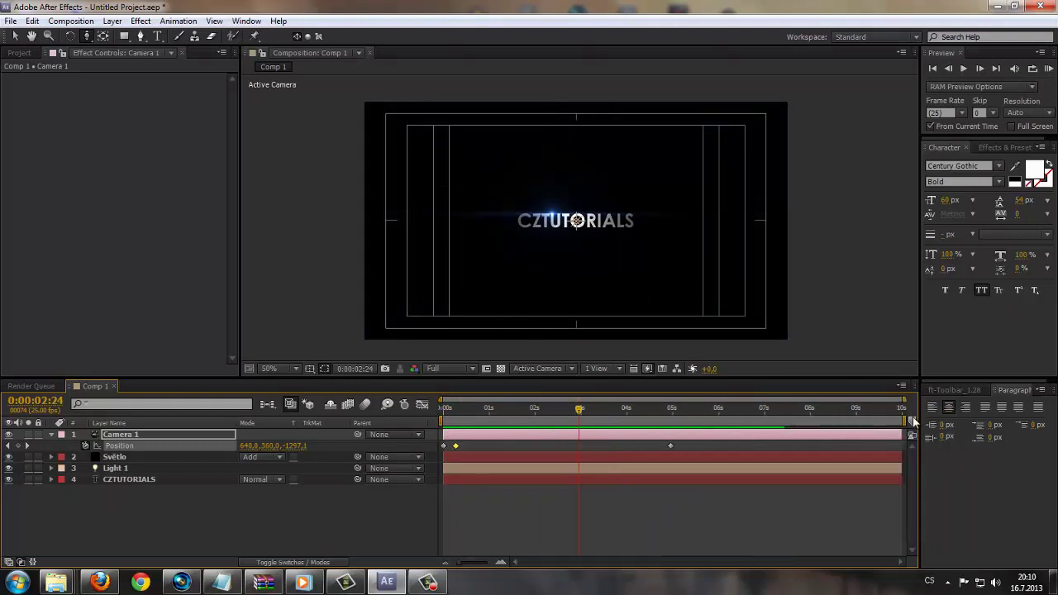
left_click_drag(904, 411, 675, 411)
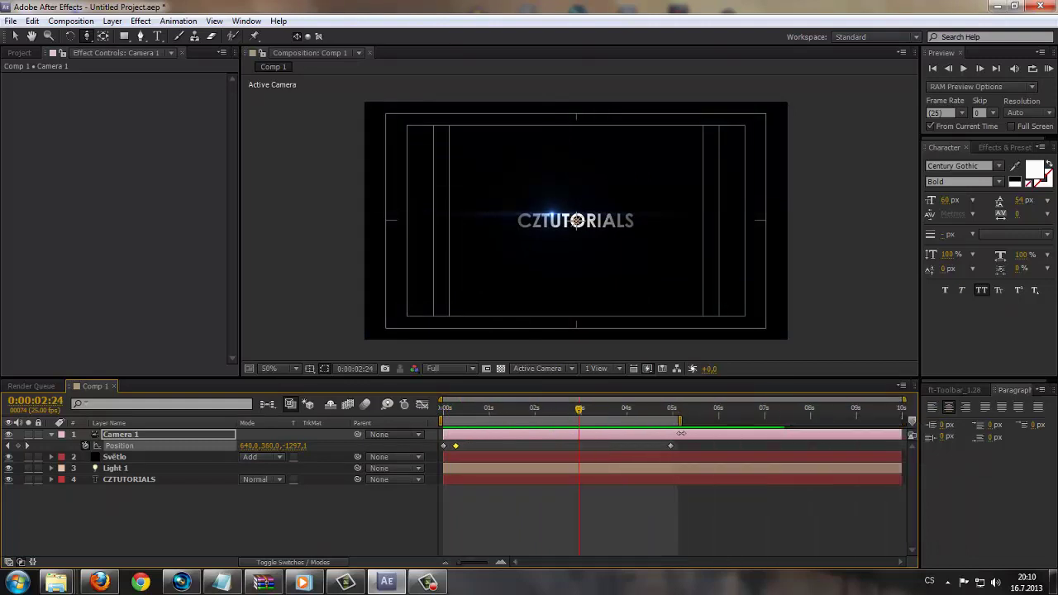
left_click_drag(584, 414, 586, 410)
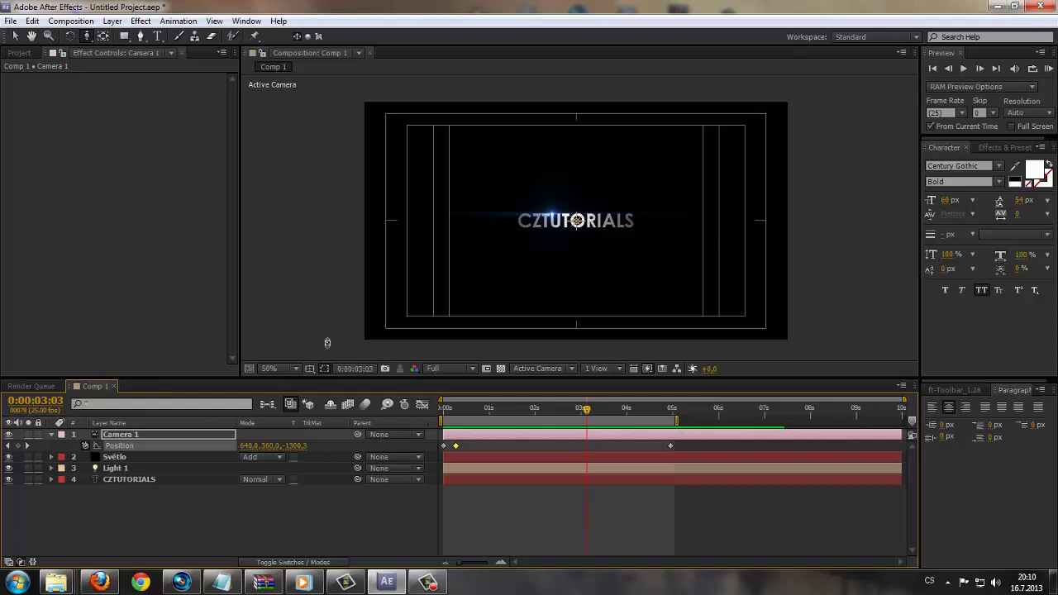
scroll(560, 272, "up", 3)
scroll(560, 303, "down", 1)
scroll(572, 296, "down", 4)
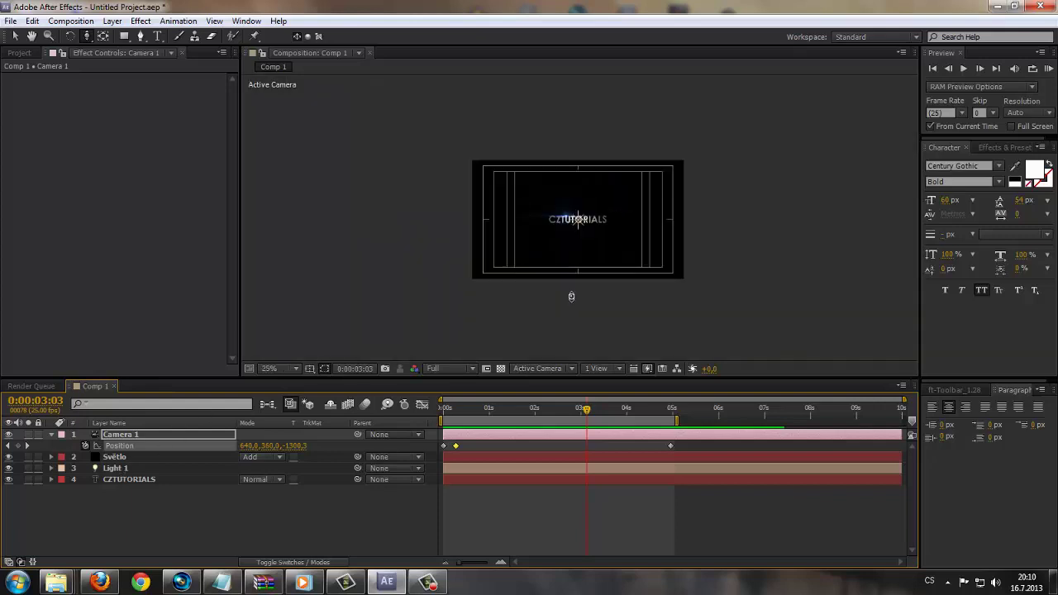
scroll(571, 296, "up", 2)
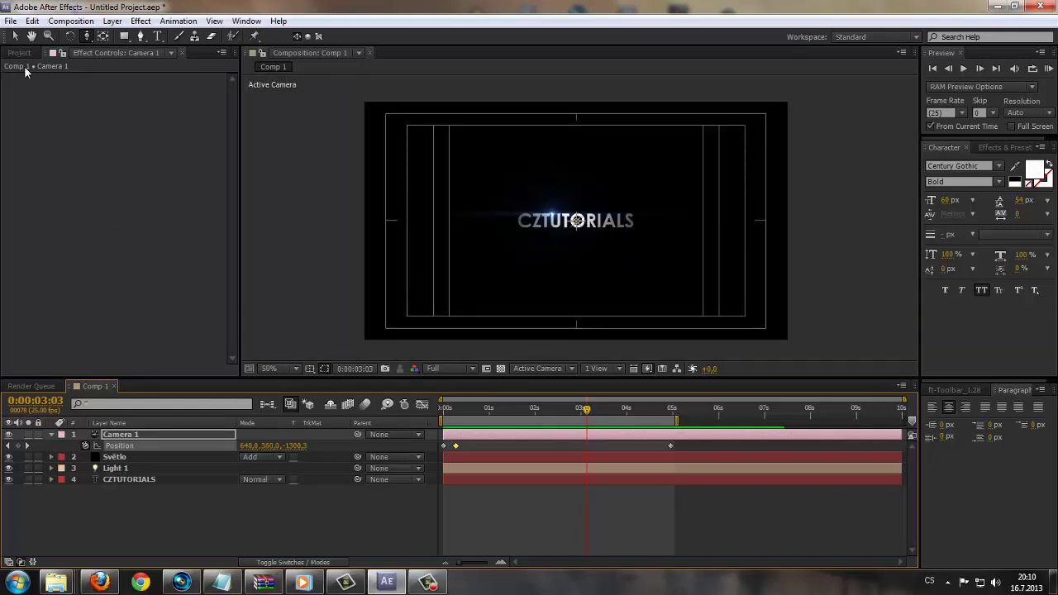
Duplicate Comp 1 from the Project panel with Edit > Duplicate.
left_click(19, 52)
left_click(130, 347)
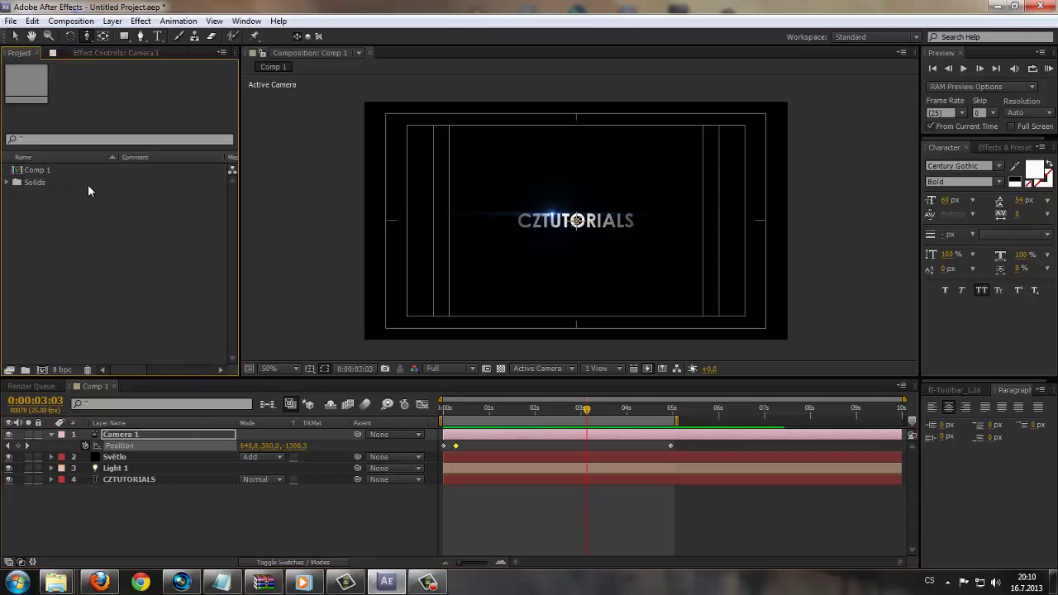
left_click(40, 173)
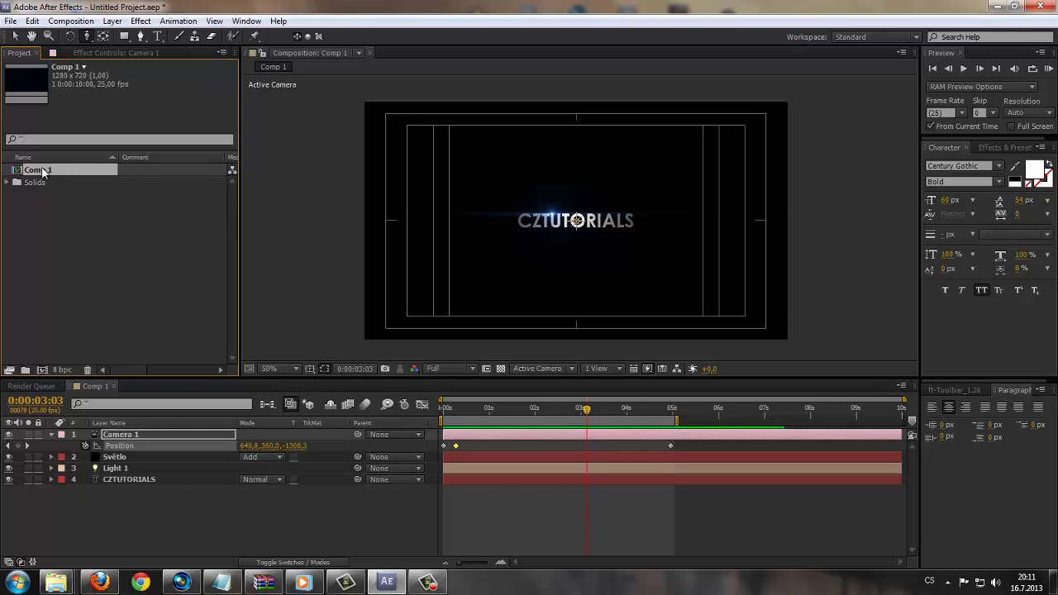
left_click(32, 21)
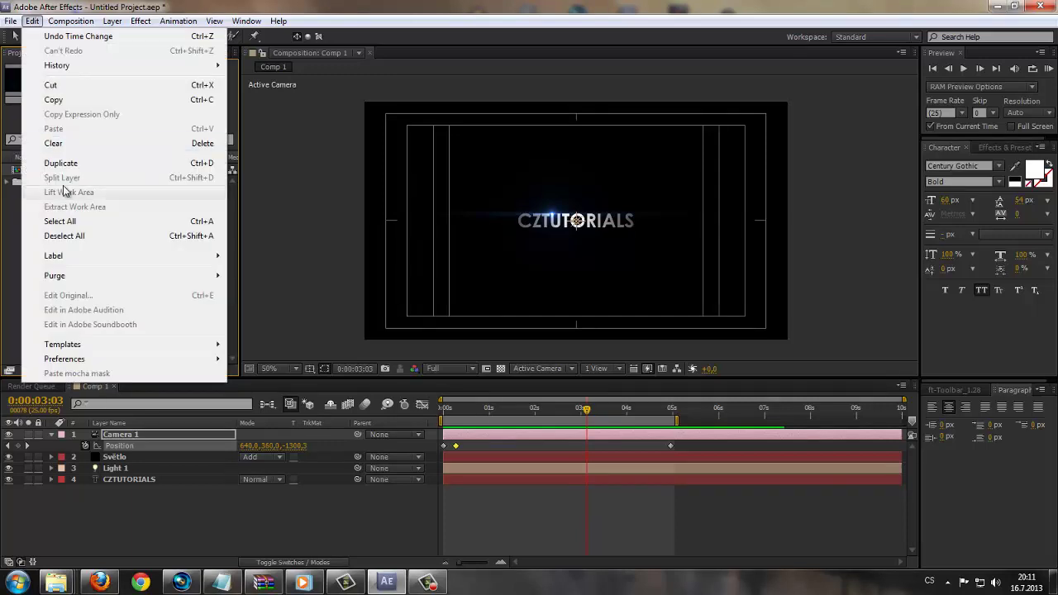
left_click(66, 163)
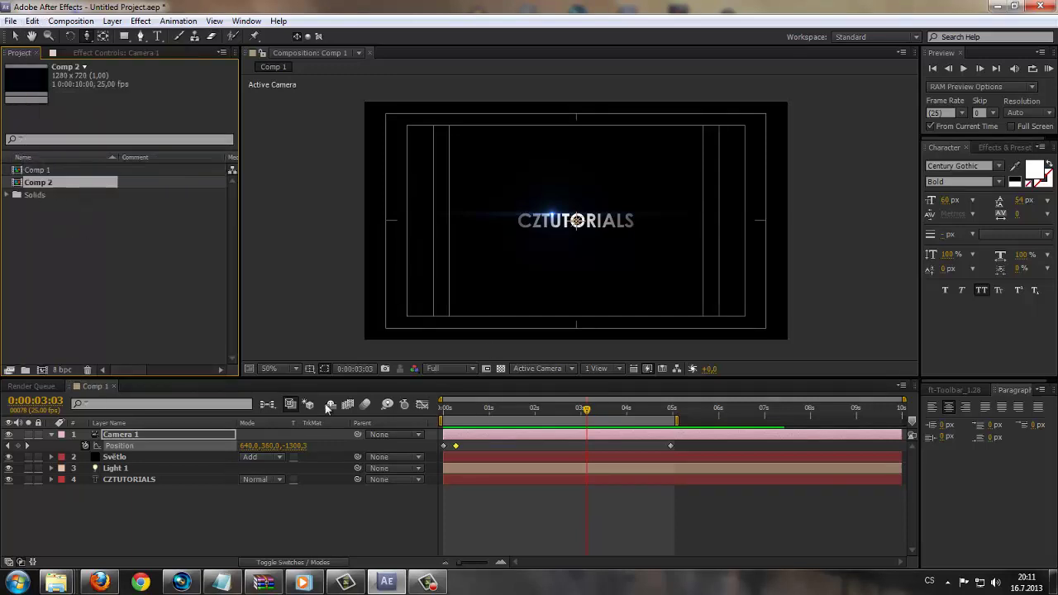
Rename the duplicate '2 možnost', open it, and select its Camera 1 layer.
key("Return")
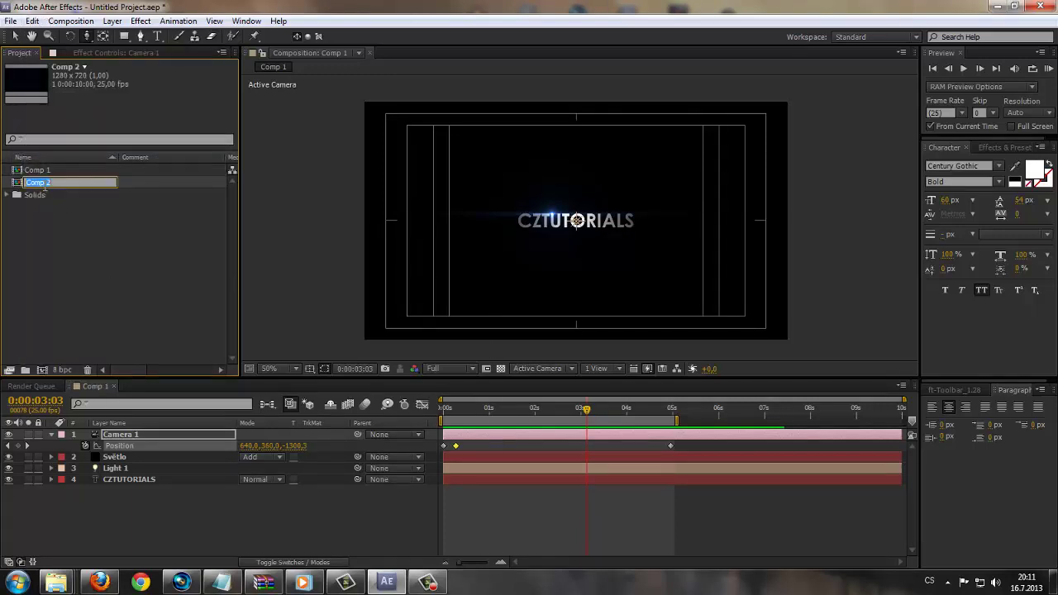
type("2")
key("Return")
left_click(47, 217)
double_click(45, 170)
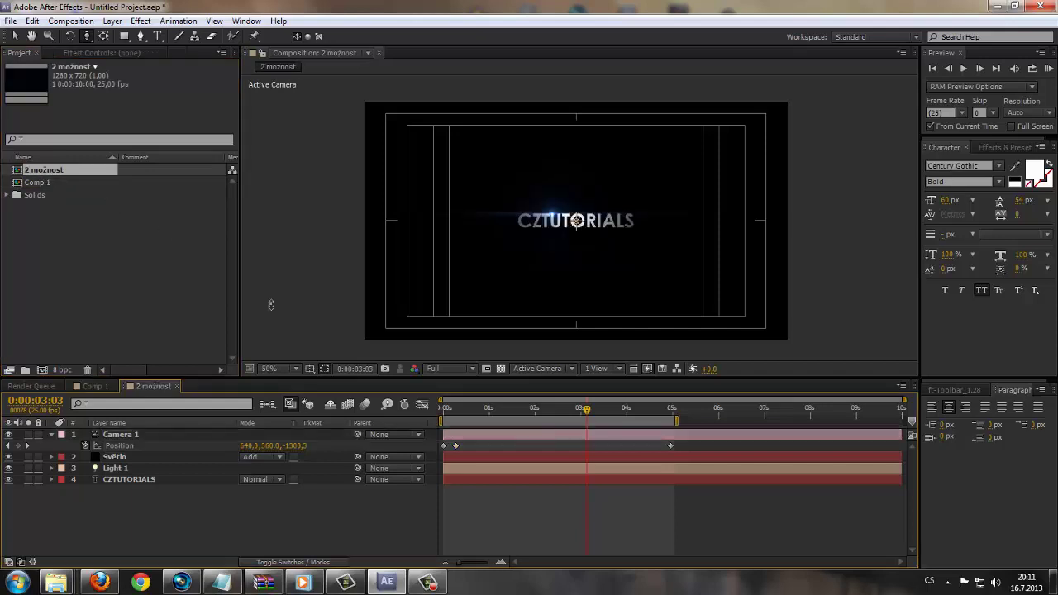
left_click_drag(589, 410, 517, 410)
left_click(107, 435)
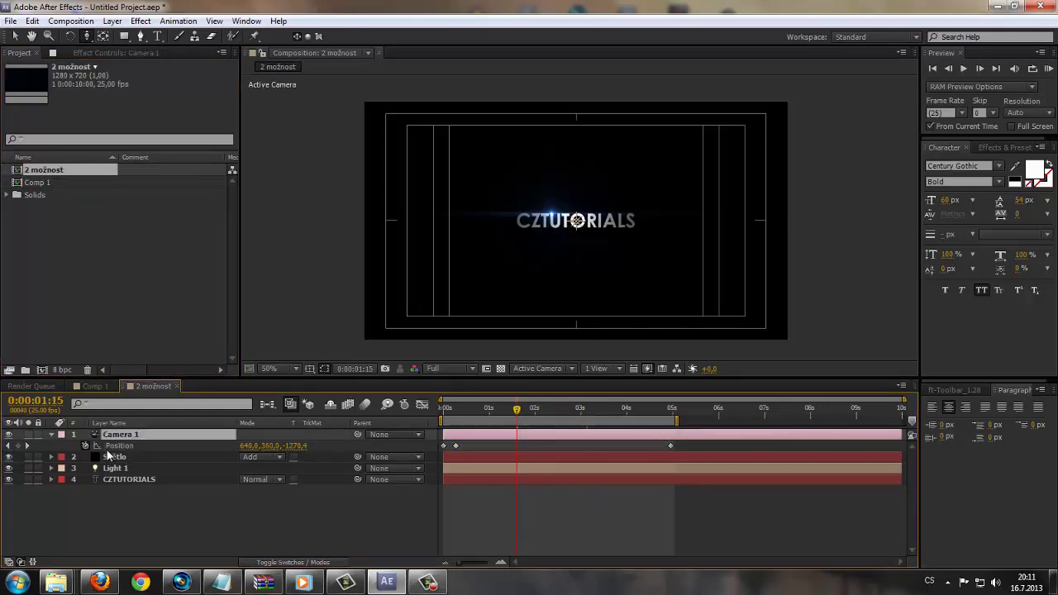
right_click(112, 446)
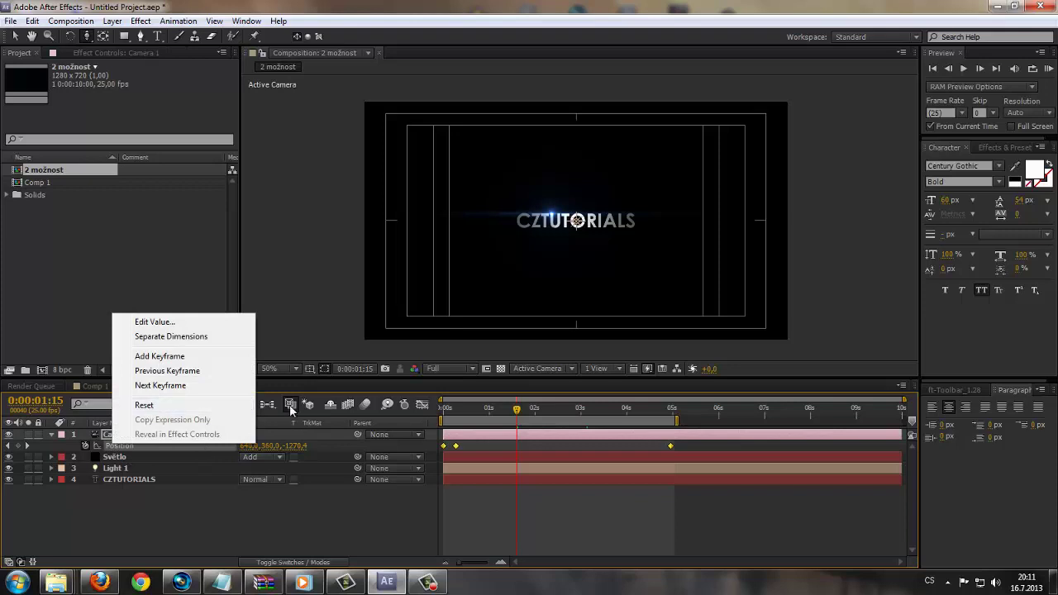
Reset Camera 1's position, remove all its Position keyframes, and return to frame 0.
left_click(145, 405)
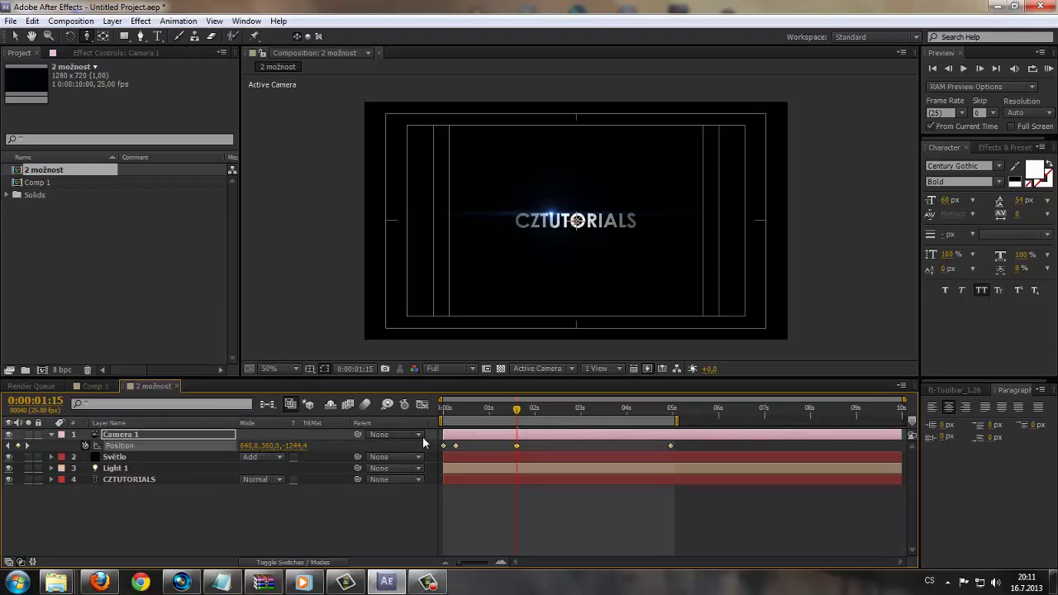
left_click(85, 446)
left_click_drag(521, 414, 444, 409)
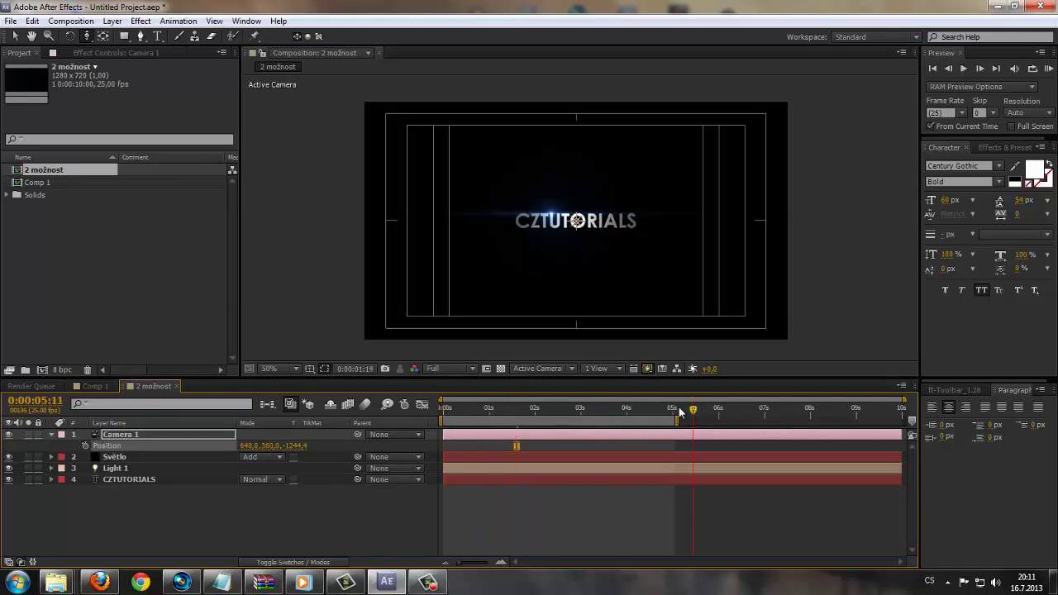
scroll(609, 239, "up", 2)
scroll(543, 312, "down", 1)
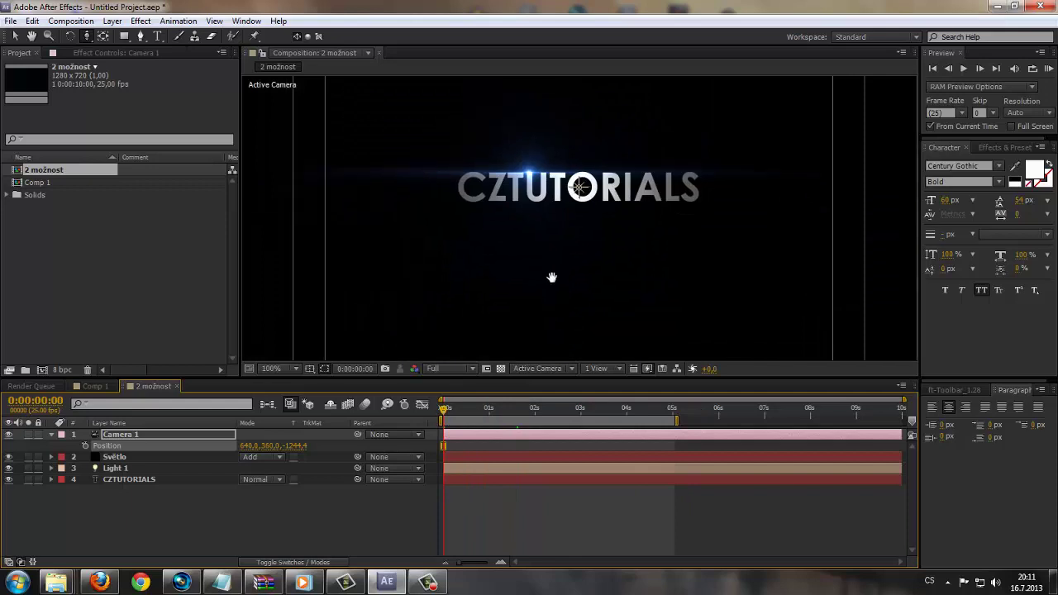
scroll(549, 349, "down", 1)
scroll(556, 305, "up", 1)
scroll(558, 308, "down", 1)
scroll(562, 309, "down", 1)
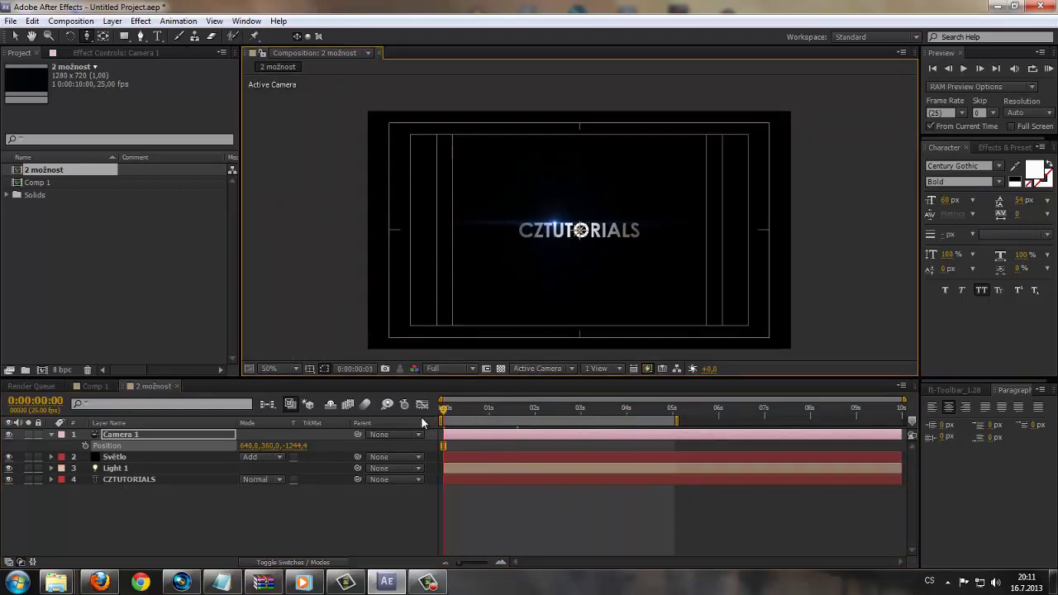
scroll(578, 311, "up", 1)
scroll(578, 310, "down", 2)
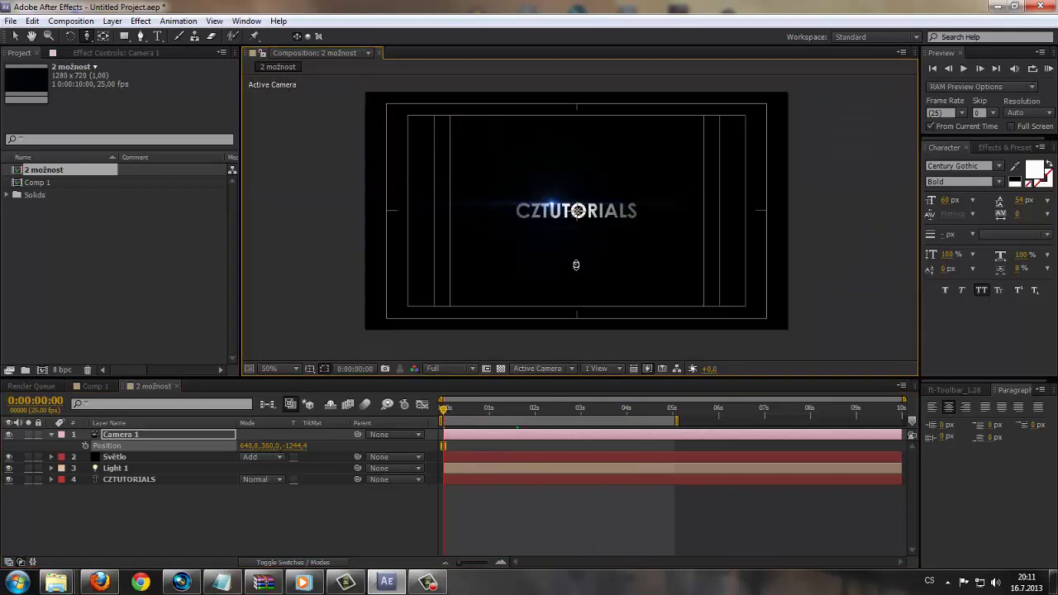
Dolly Camera 1 back to about Z -1925.5 so CZTUTORIALS is small, viewing at 100%.
left_click_drag(573, 273, 568, 370)
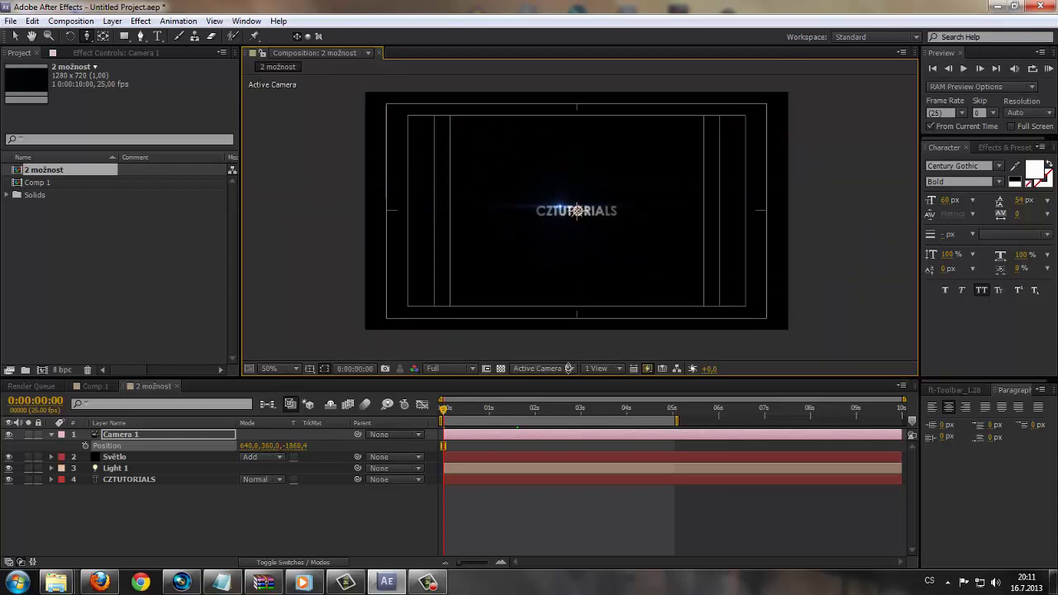
scroll(576, 321, "up", 2)
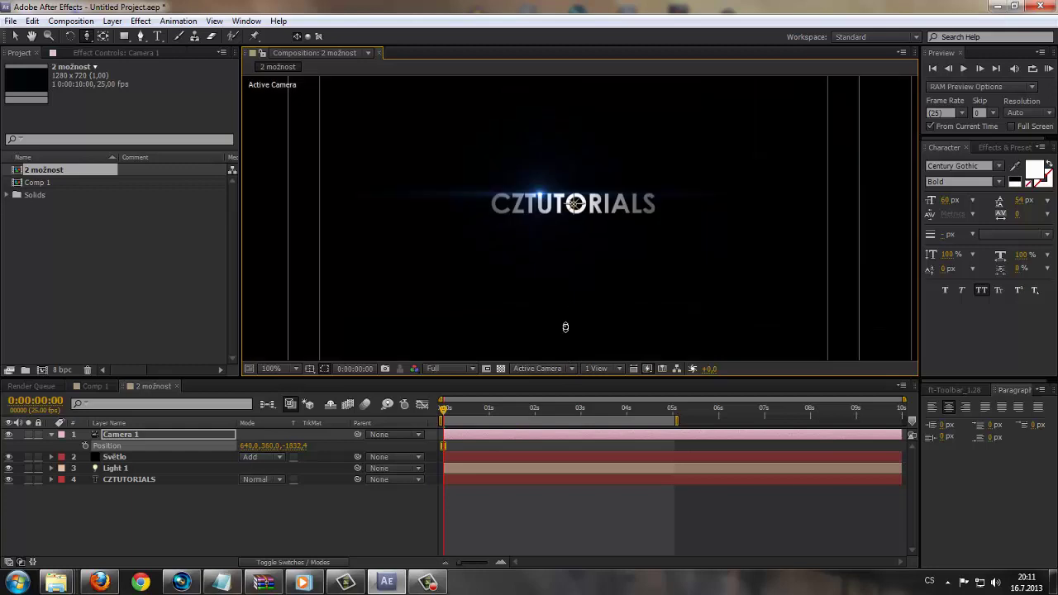
left_click_drag(565, 327, 589, 21)
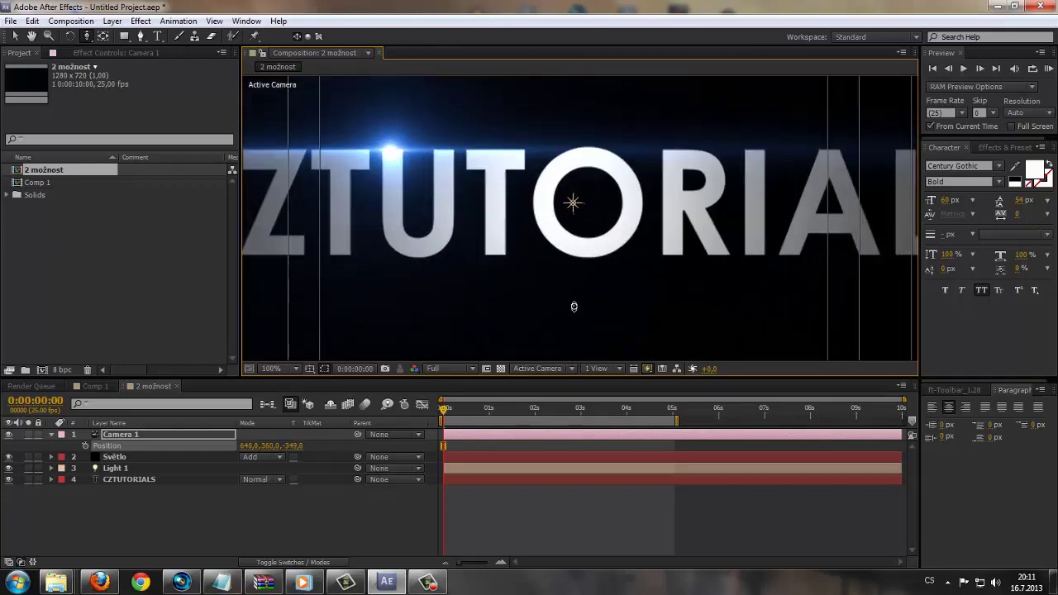
left_click_drag(567, 208, 574, 302)
scroll(583, 257, "down", 4)
left_click_drag(583, 257, 584, 333)
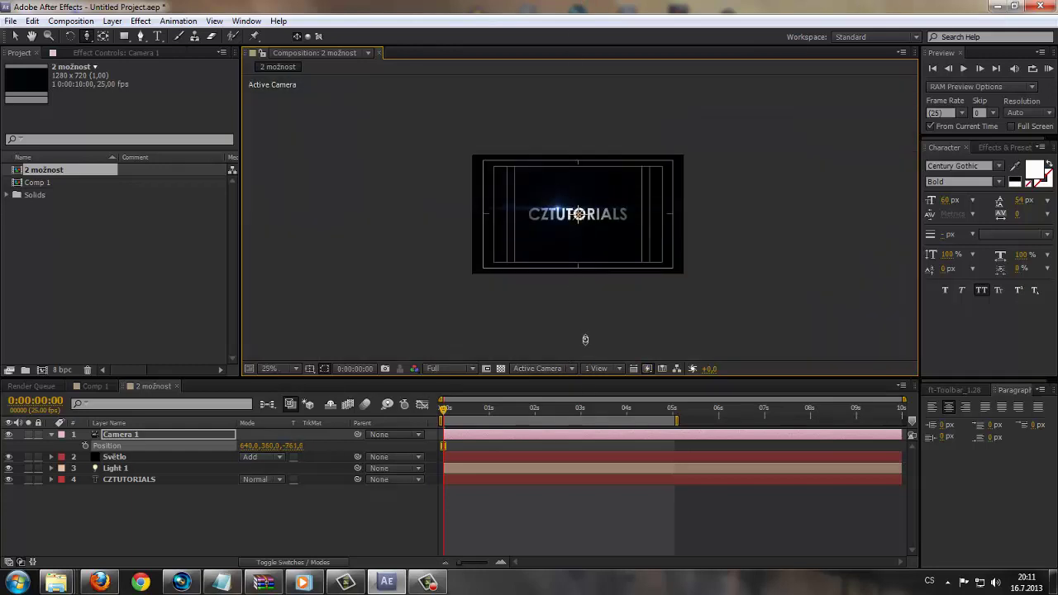
scroll(583, 327, "up", 1)
left_click_drag(574, 253, 592, 527)
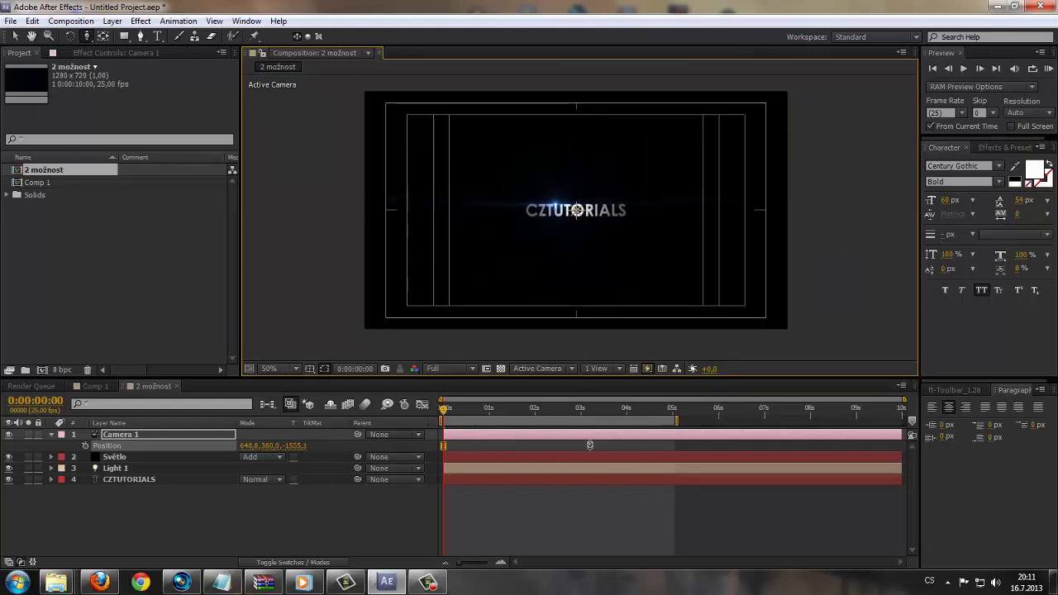
left_click_drag(569, 257, 570, 268)
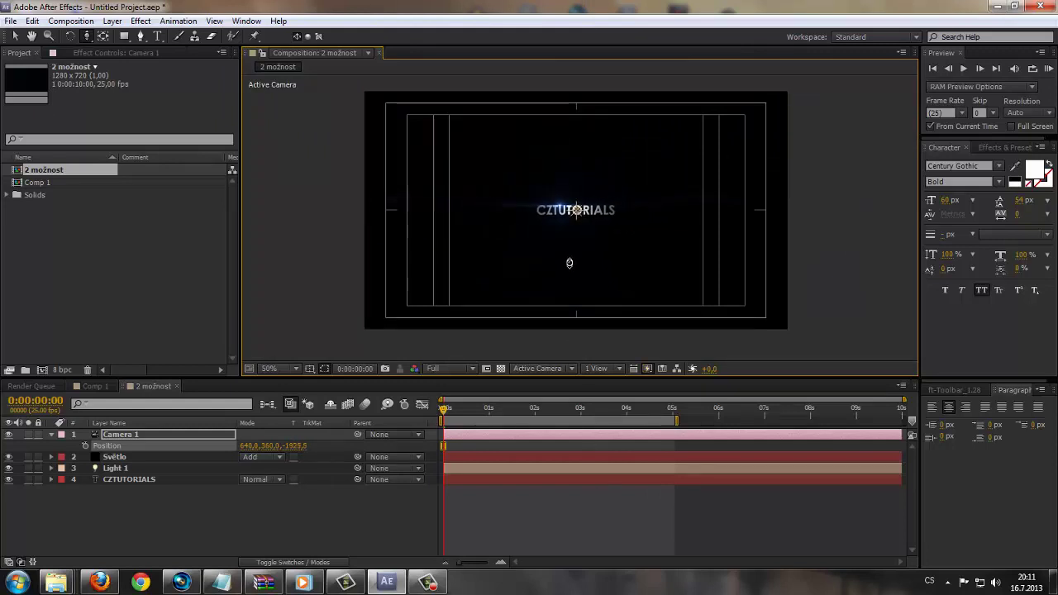
key("period")
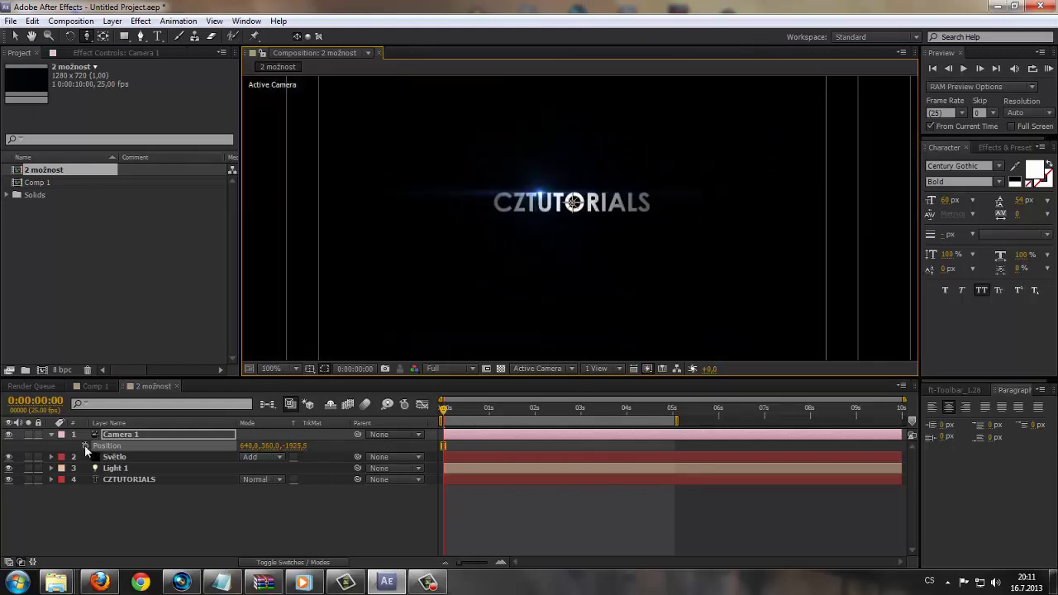
Keyframe Camera 1's Position at 0s (Z -1925.5) and 5s (Z -1796.6), then preview the push-in.
left_click(86, 446)
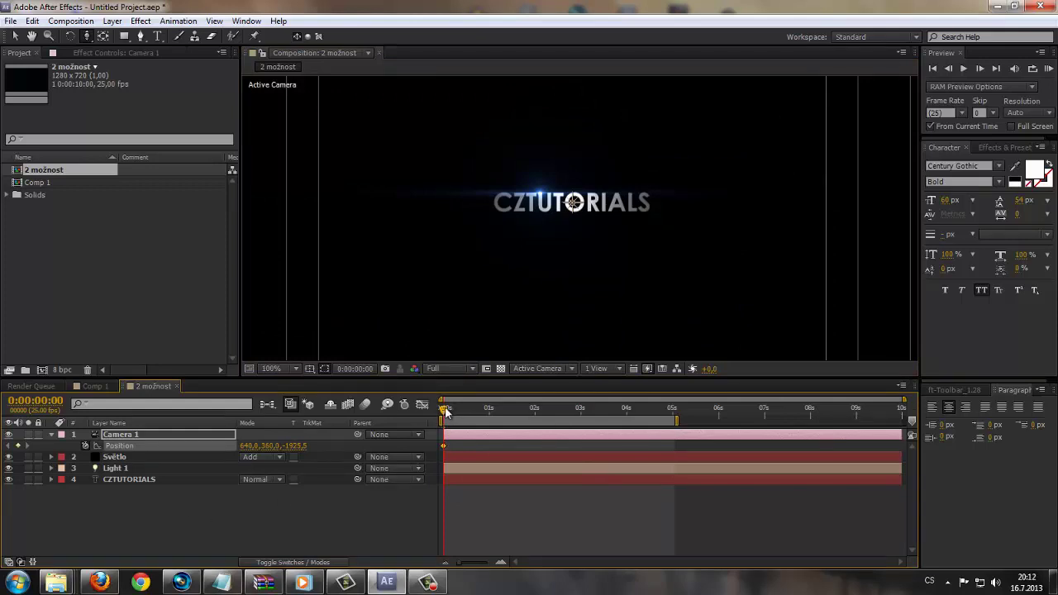
left_click_drag(444, 414, 674, 432)
left_click_drag(574, 320, 572, 270)
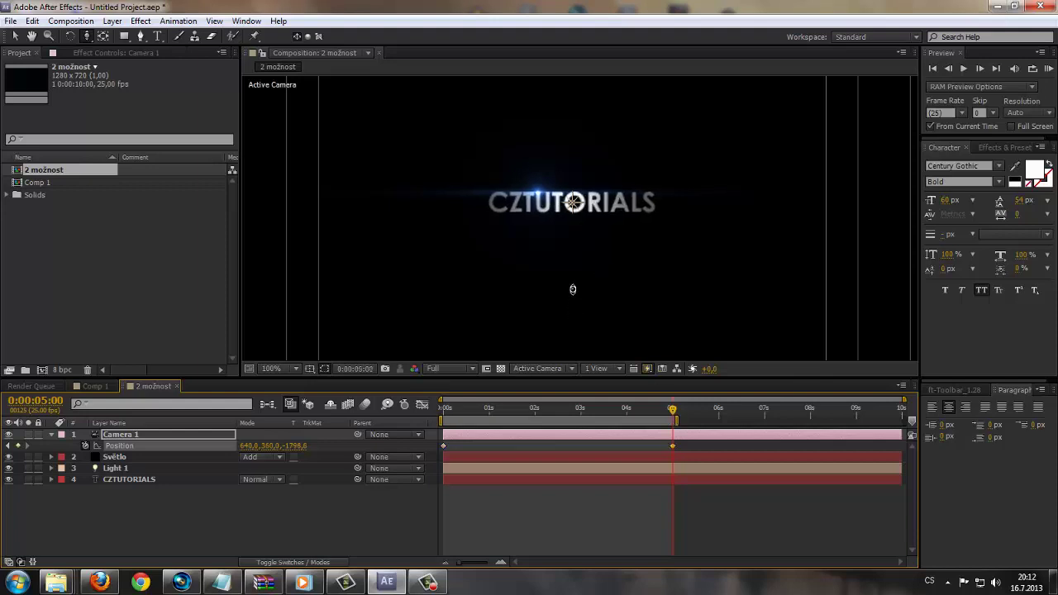
key("Home")
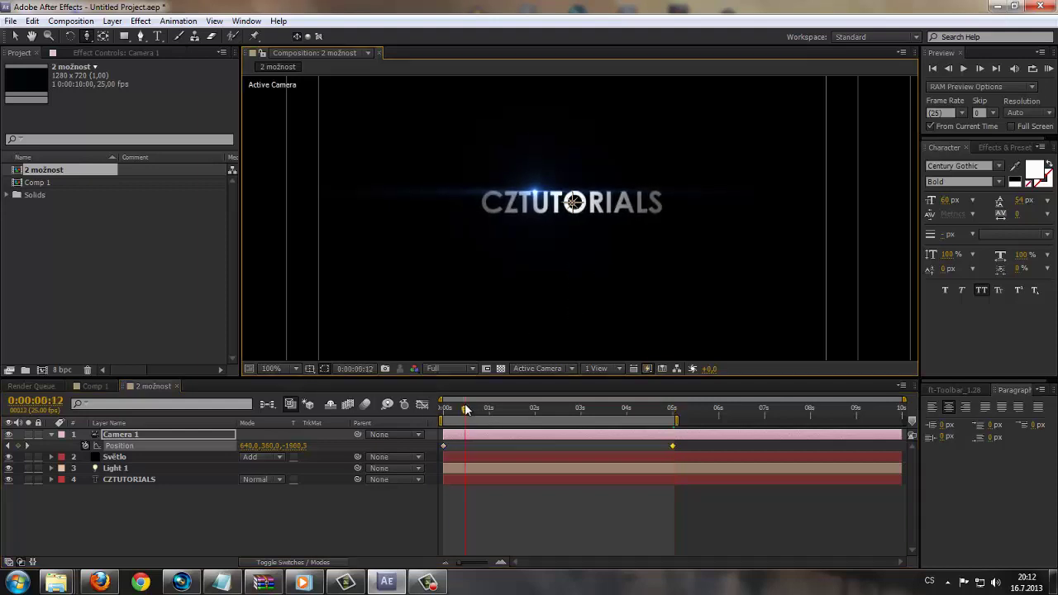
key("KP_0")
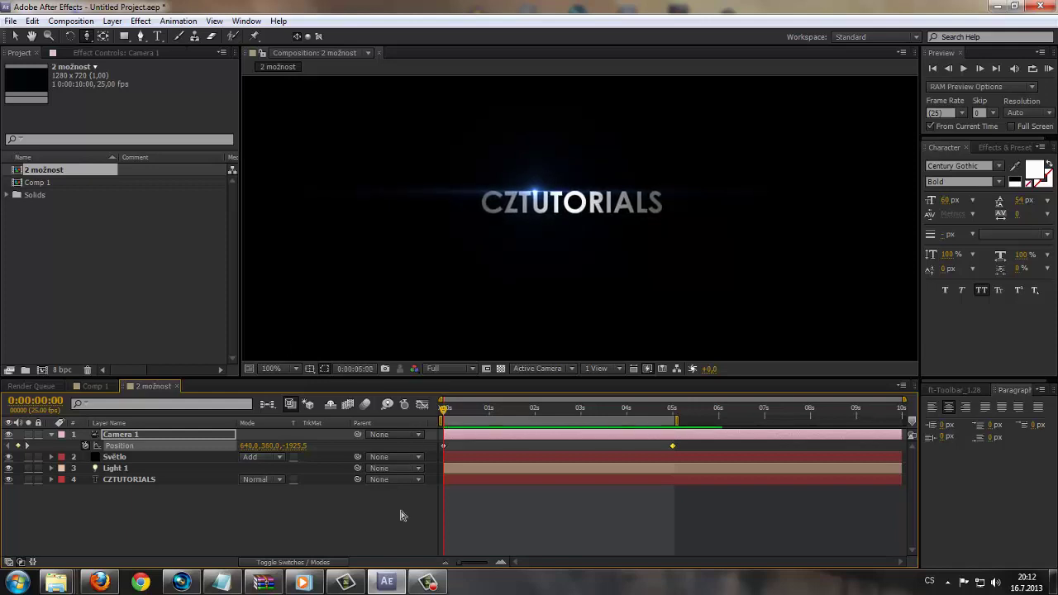
Show the CZTUTORIALS layer's Opacity and test-scrub it, leaving it at 100%.
mouse_move(427, 583)
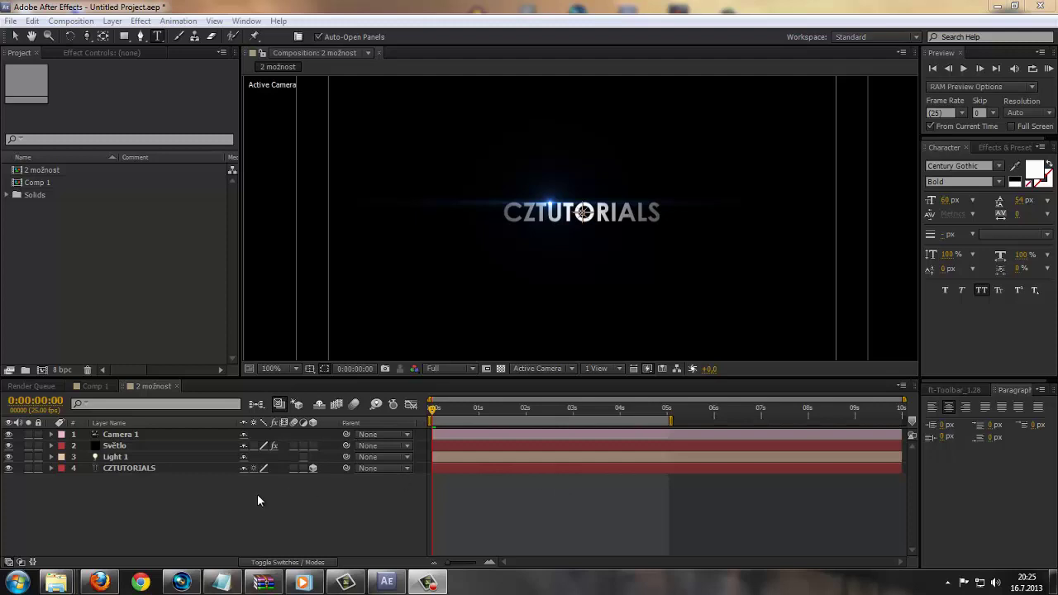
left_click(160, 470)
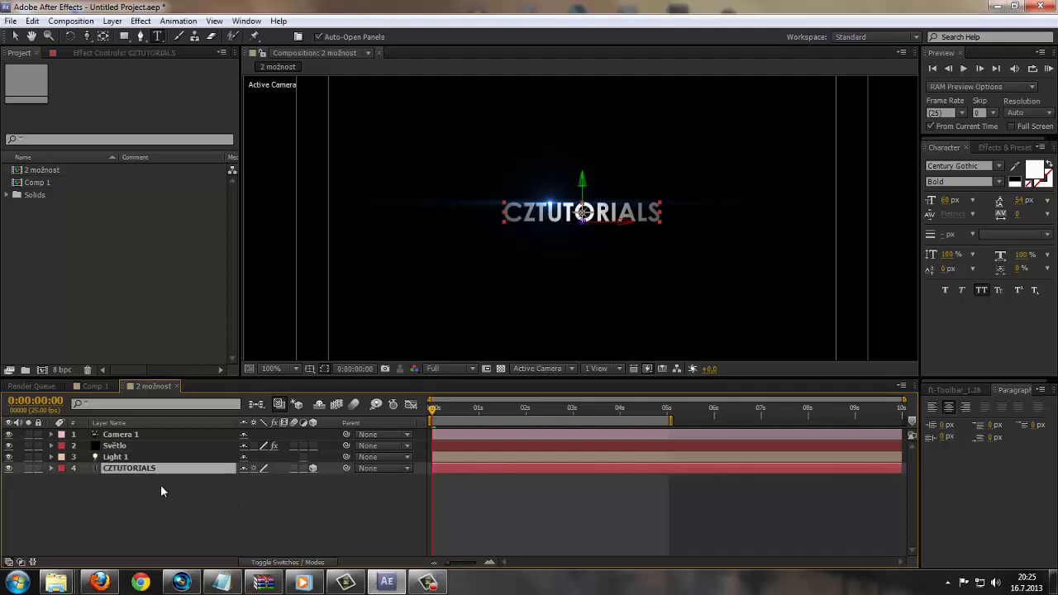
key("t")
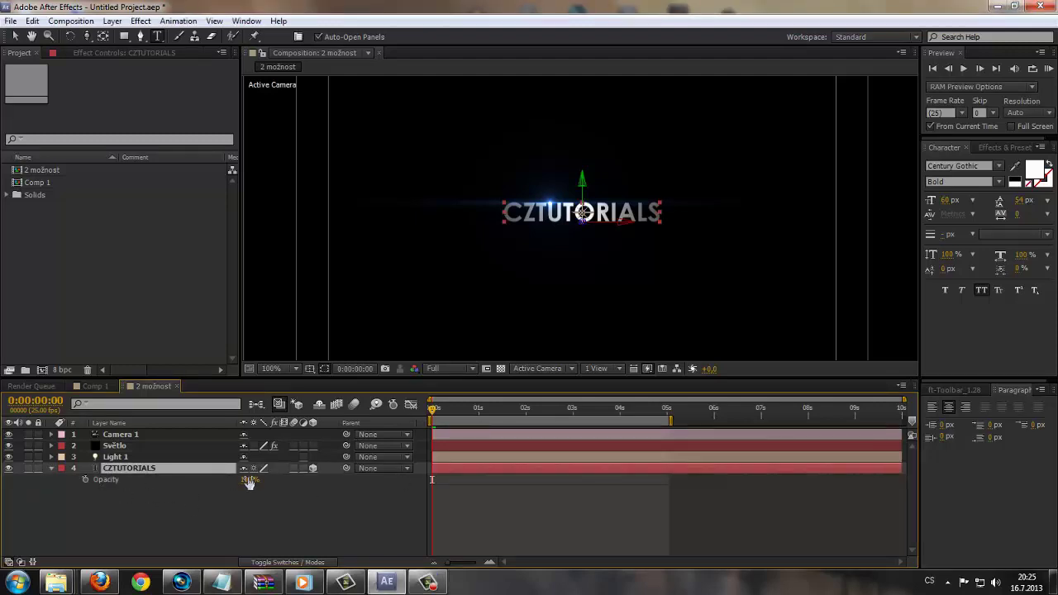
mouse_move(237, 472)
left_mouse_down()
mouse_move(177, 467)
mouse_move(291, 444)
left_mouse_up()
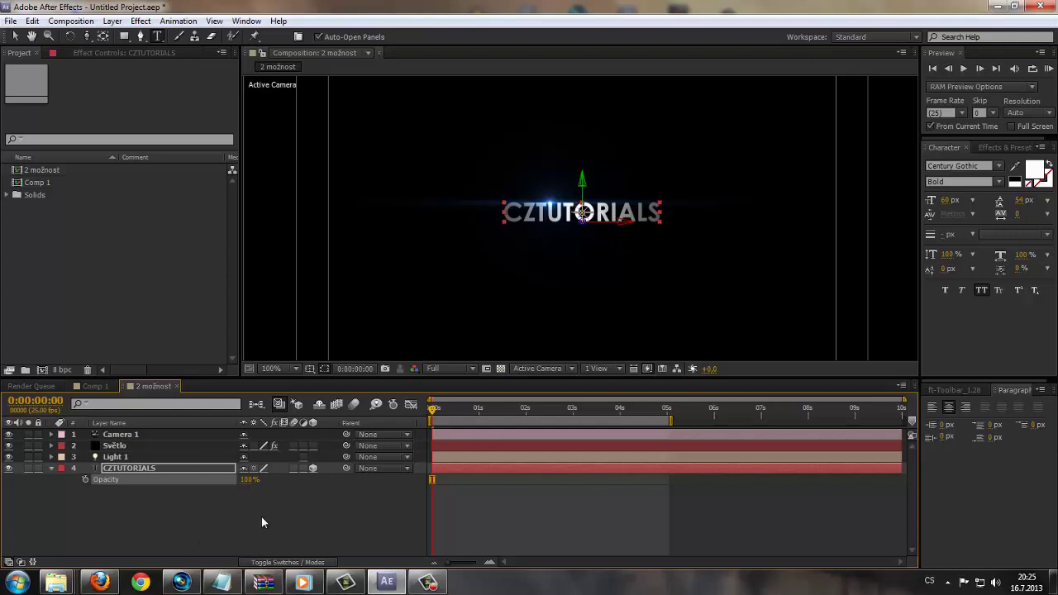
left_click(289, 509)
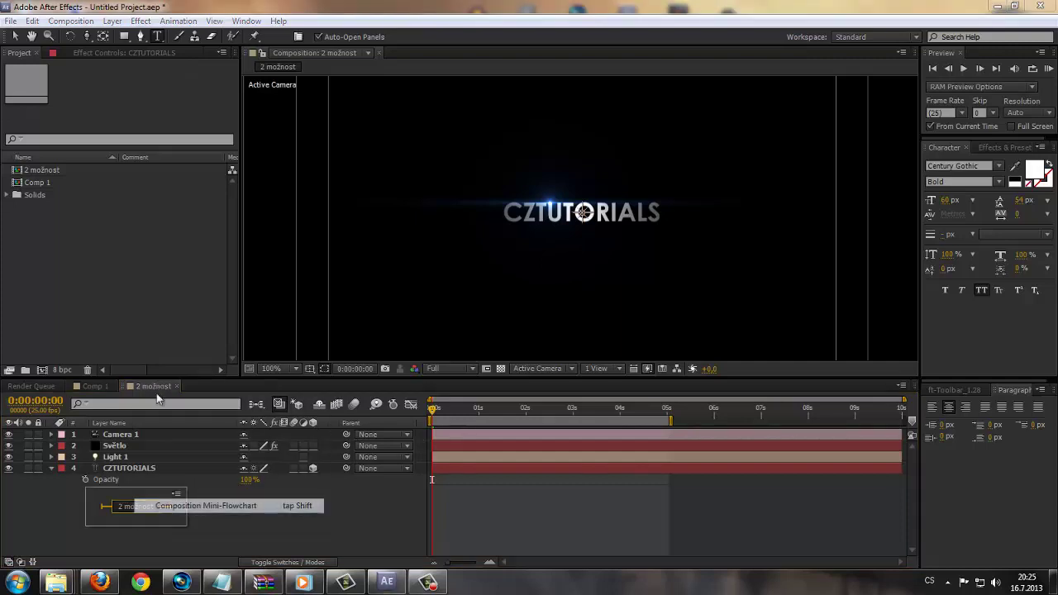
Add a black 1280x720 solid, Black Solid 3, at the top and show its Opacity.
right_click(233, 509)
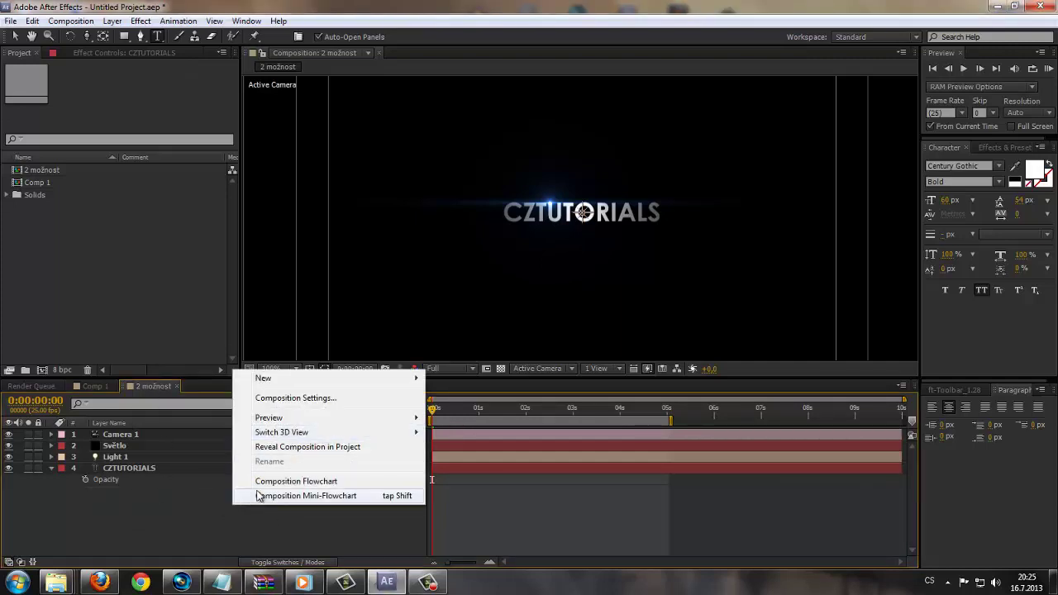
right_click(127, 506)
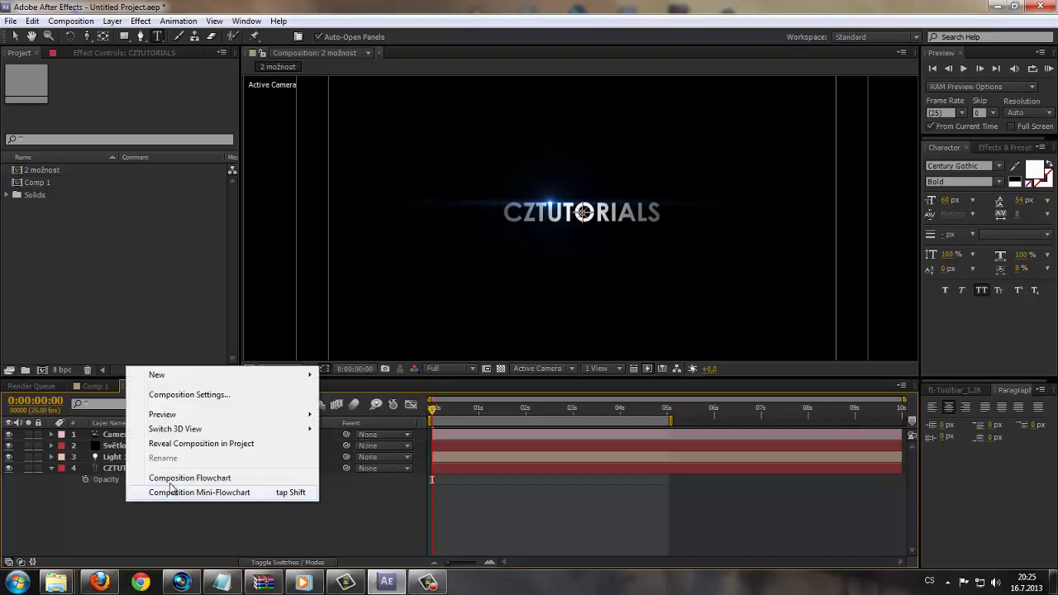
mouse_move(260, 379)
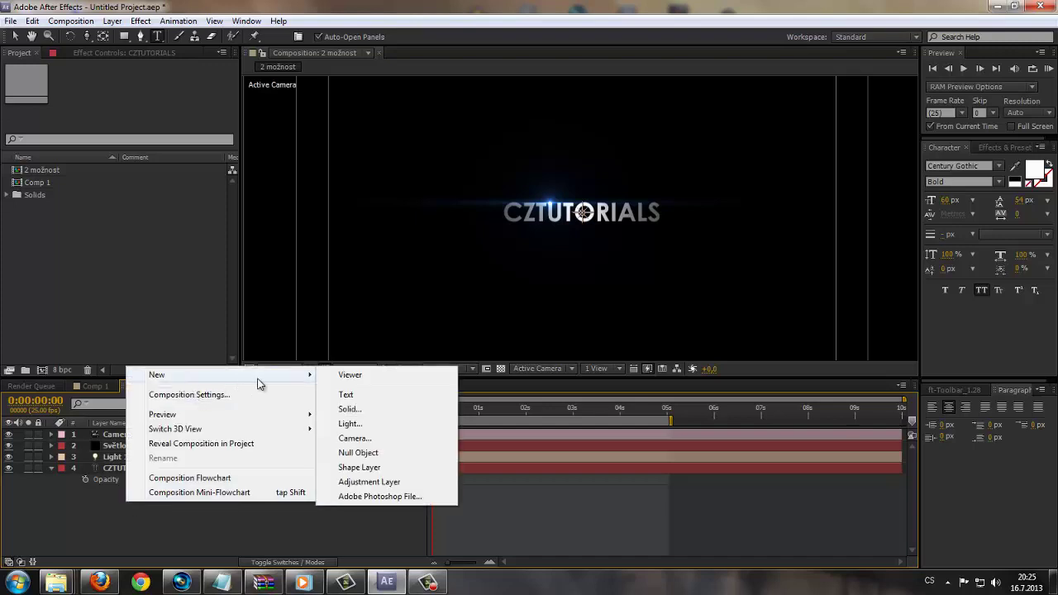
left_click(354, 409)
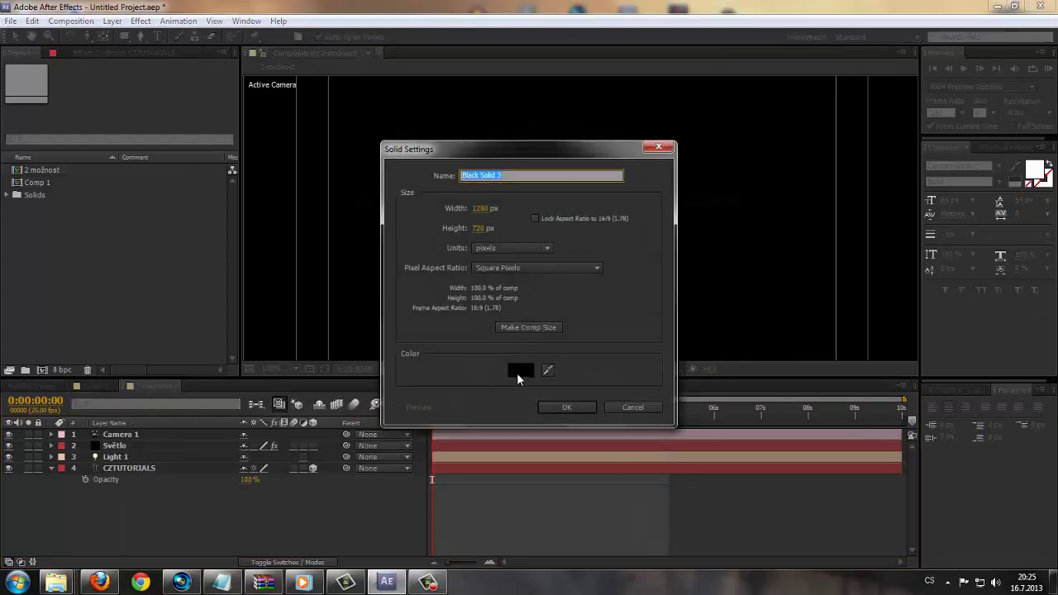
left_click(556, 403)
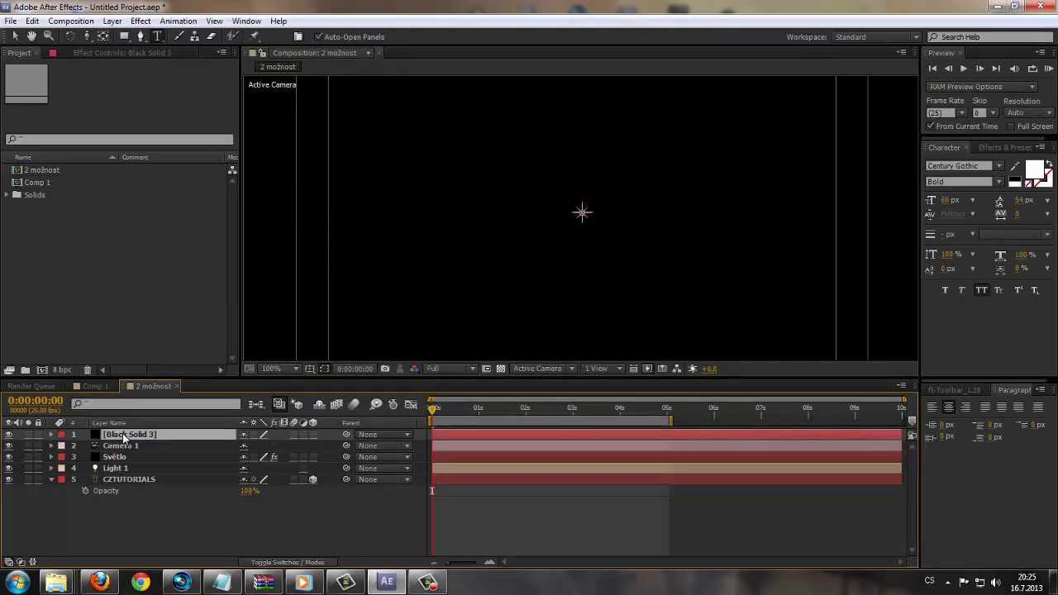
mouse_move(132, 435)
left_mouse_down()
mouse_move(139, 451)
mouse_move(136, 436)
left_mouse_up()
key("Return")
key("Return")
key("t")
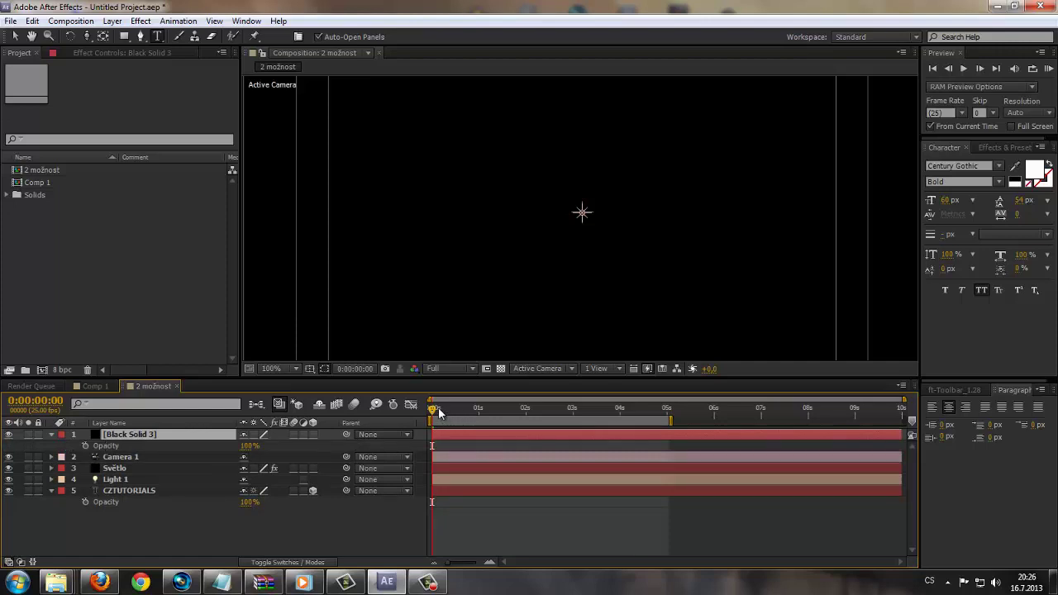
Keyframe Black Solid 3's Opacity at 100% at 0s and 0% at 2s, then preview the fade-in.
left_click(85, 446)
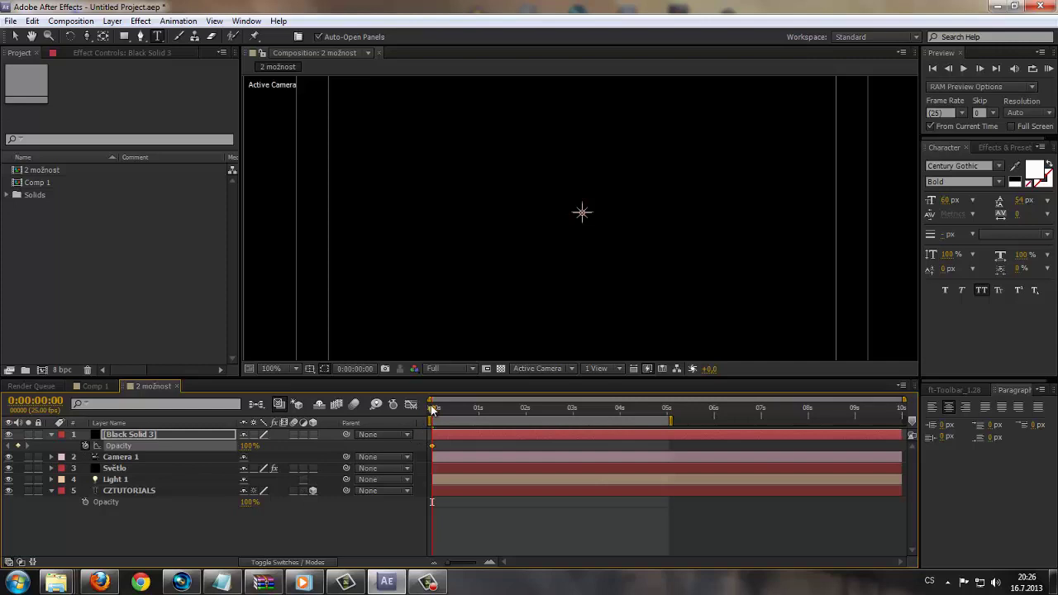
mouse_move(432, 409)
left_mouse_down()
mouse_move(519, 411)
mouse_move(526, 422)
left_mouse_up()
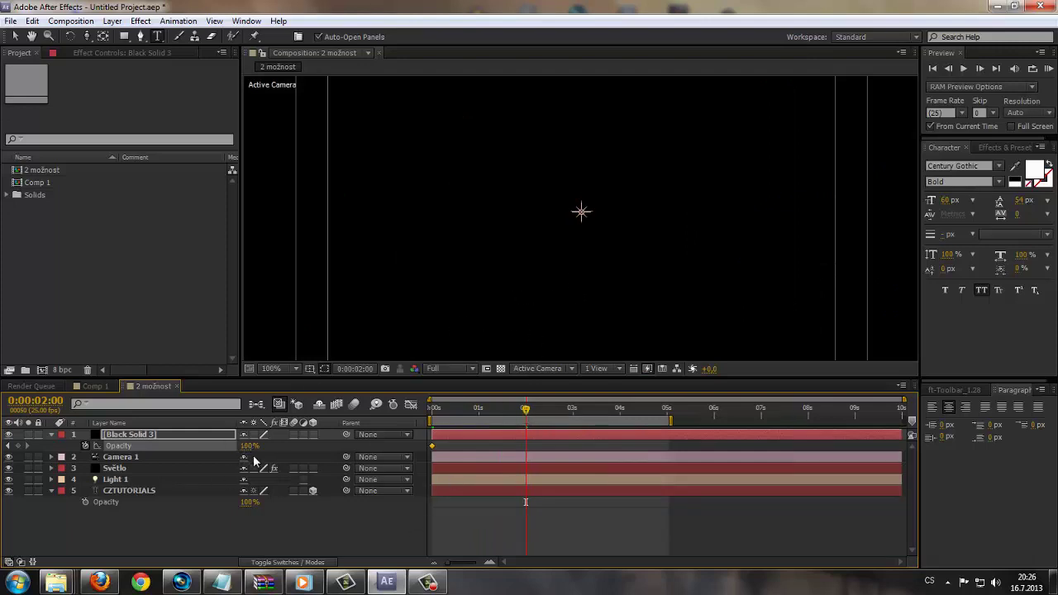
left_click(250, 445)
key("Return")
mouse_move(526, 411)
left_mouse_down()
mouse_move(459, 411)
mouse_move(412, 425)
left_mouse_up()
key("KP_0")
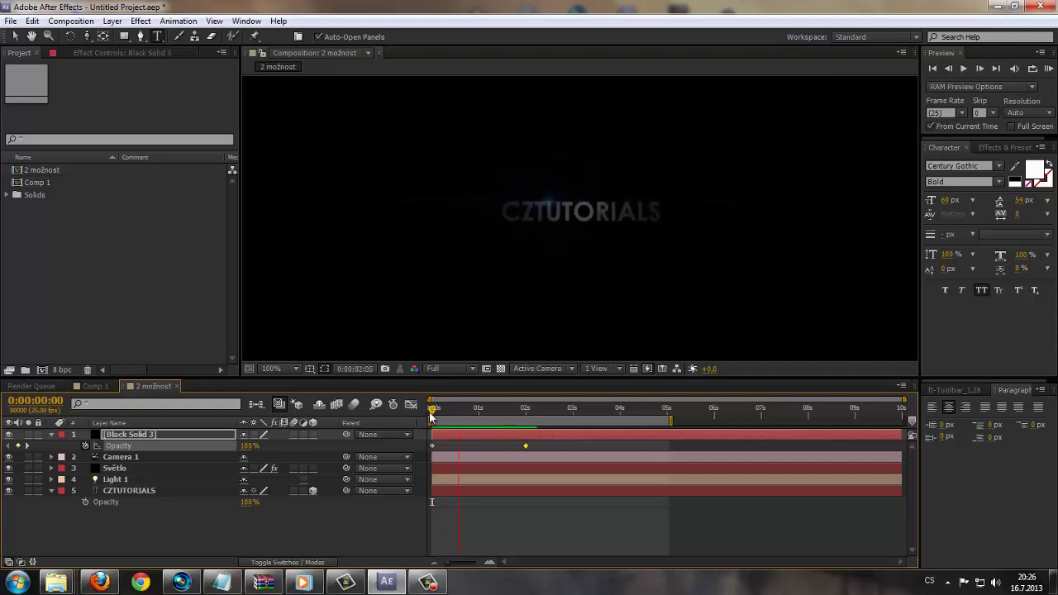
left_click_drag(433, 411, 572, 425)
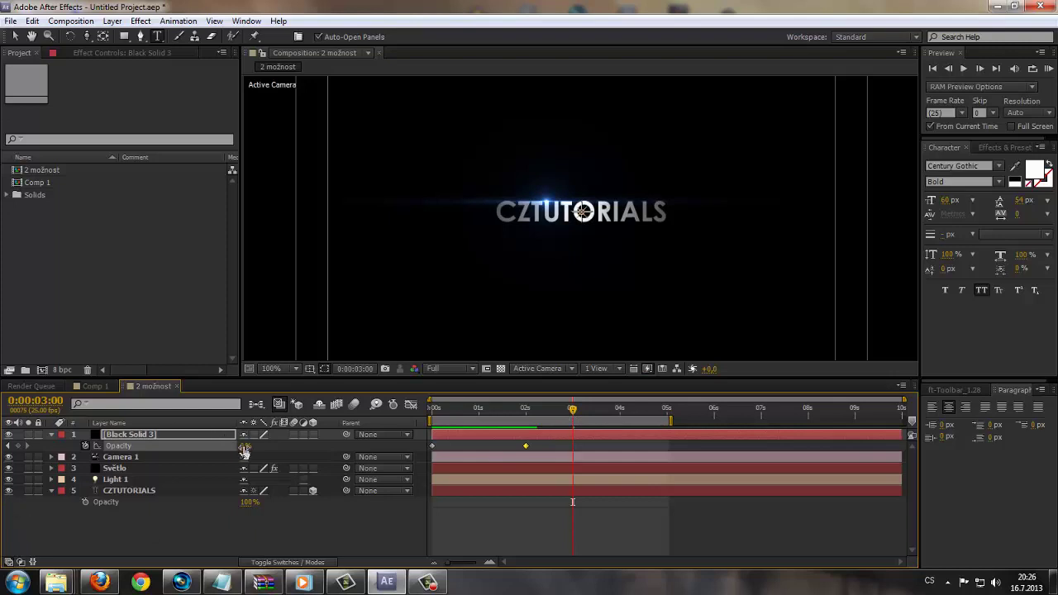
Add an Opacity keyframe at 3s and set 100% at 5s so it fades back to black.
left_click(18, 445)
mouse_move(573, 410)
left_mouse_down()
mouse_move(668, 410)
mouse_move(671, 424)
left_mouse_up()
left_click(248, 445)
type("100")
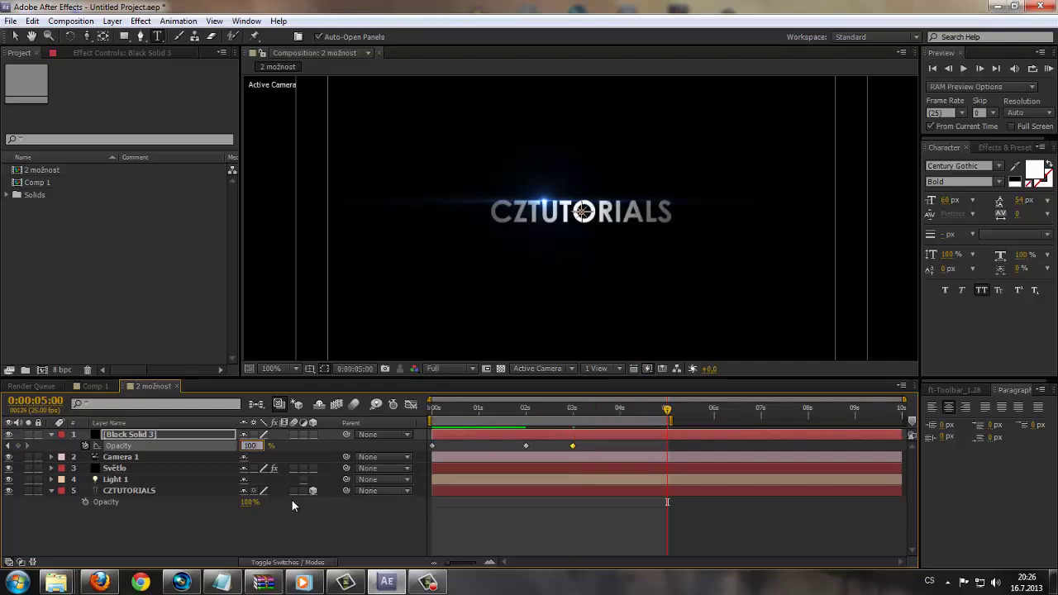
key("Return")
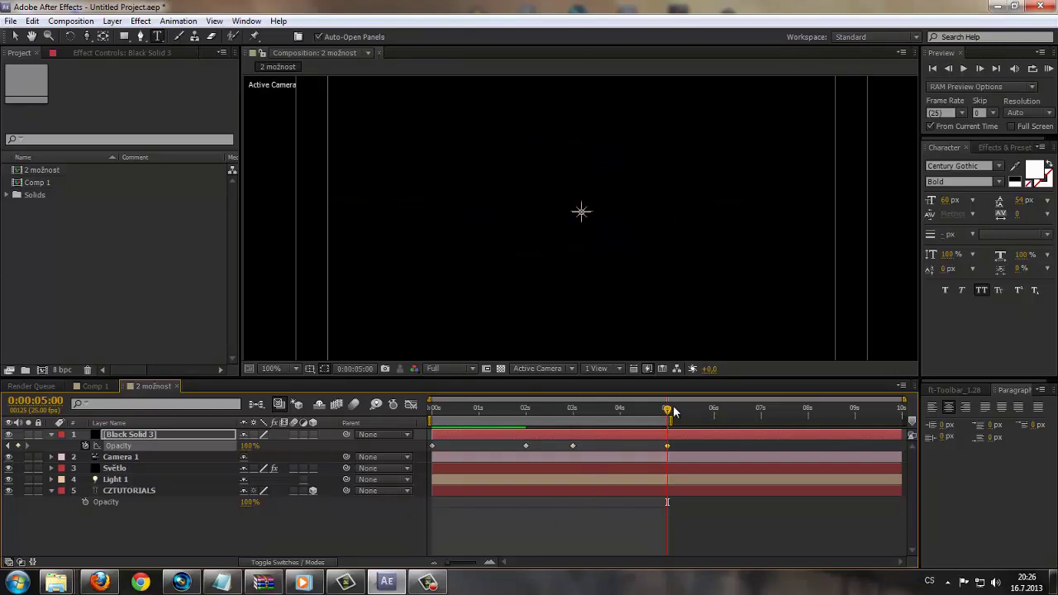
mouse_move(674, 412)
left_mouse_down()
mouse_move(603, 433)
mouse_move(670, 444)
mouse_move(546, 431)
mouse_move(605, 432)
left_mouse_up()
left_click(668, 445)
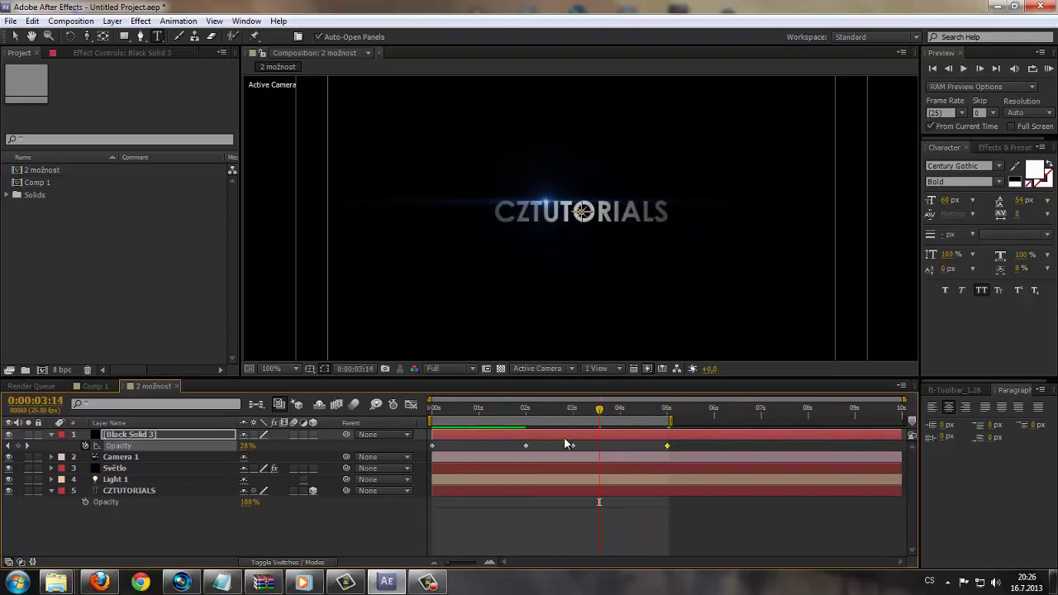
Return to Comp 1 at 0:00:00:03, where CZTUTORIALS fills the frame.
left_click(94, 386)
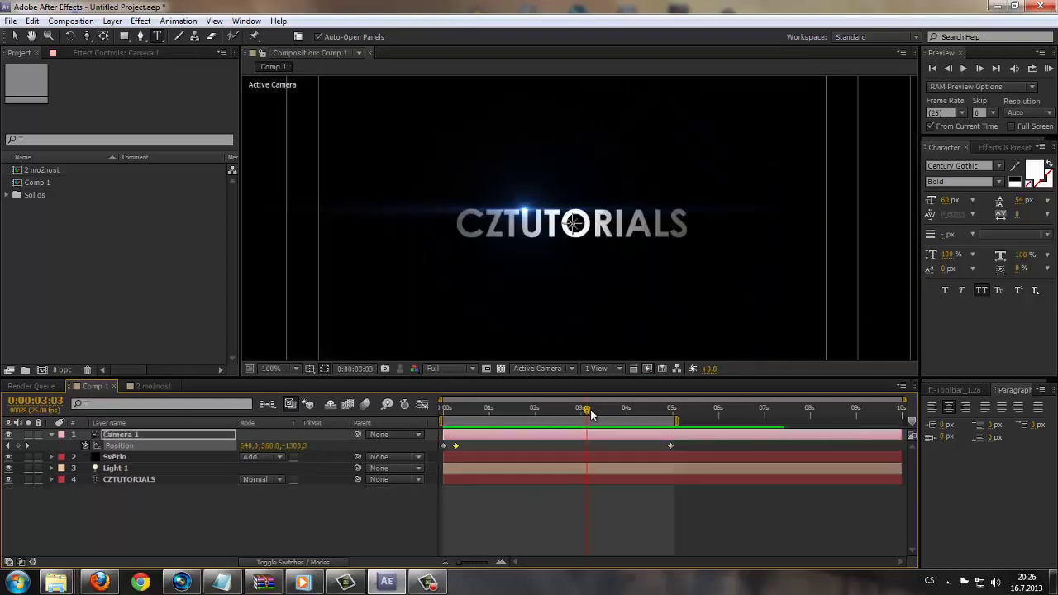
left_click_drag(586, 408, 455, 429)
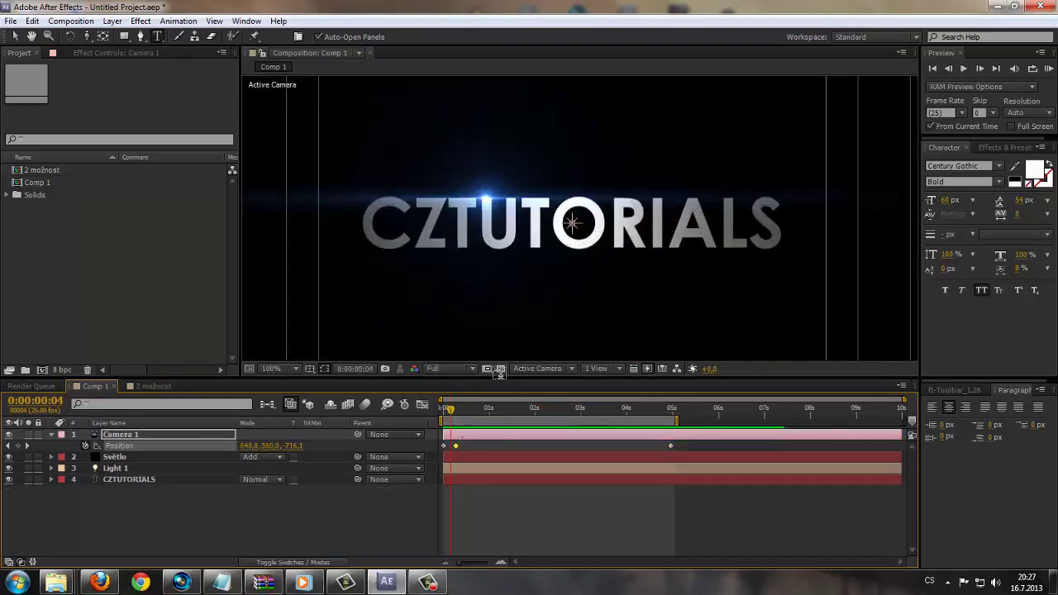
left_click(448, 411)
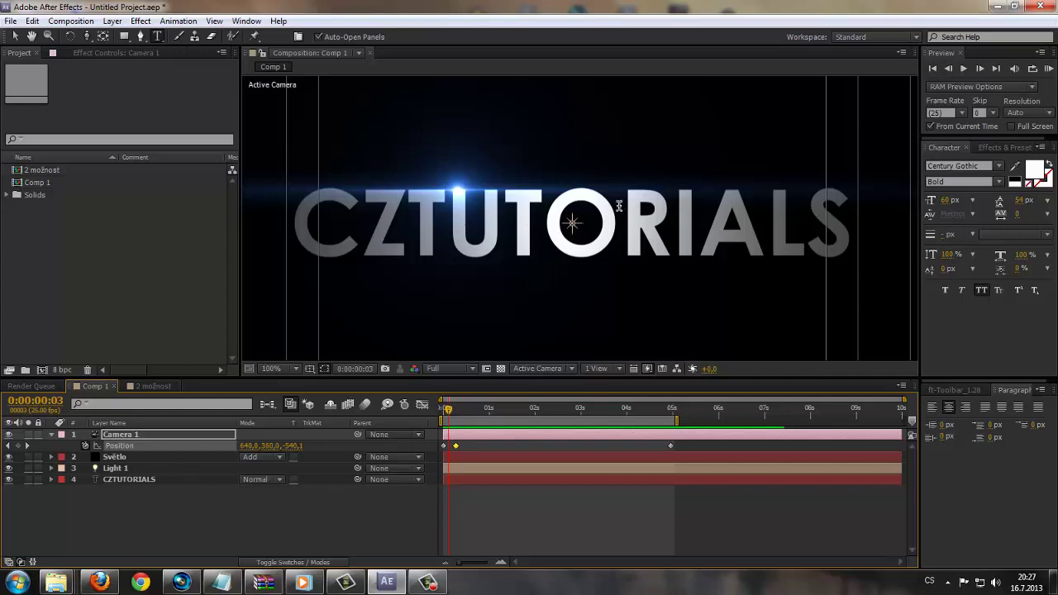
Show the Switches column and enable Motion Blur on the CZTUTORIALS text layer.
right_click(268, 421)
mouse_move(344, 464)
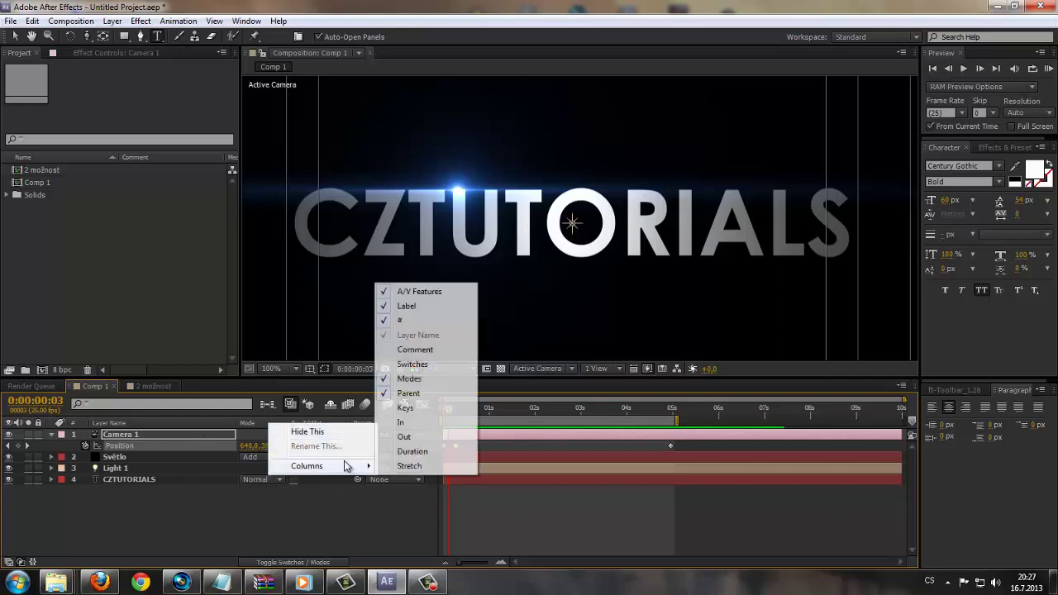
left_click(412, 364)
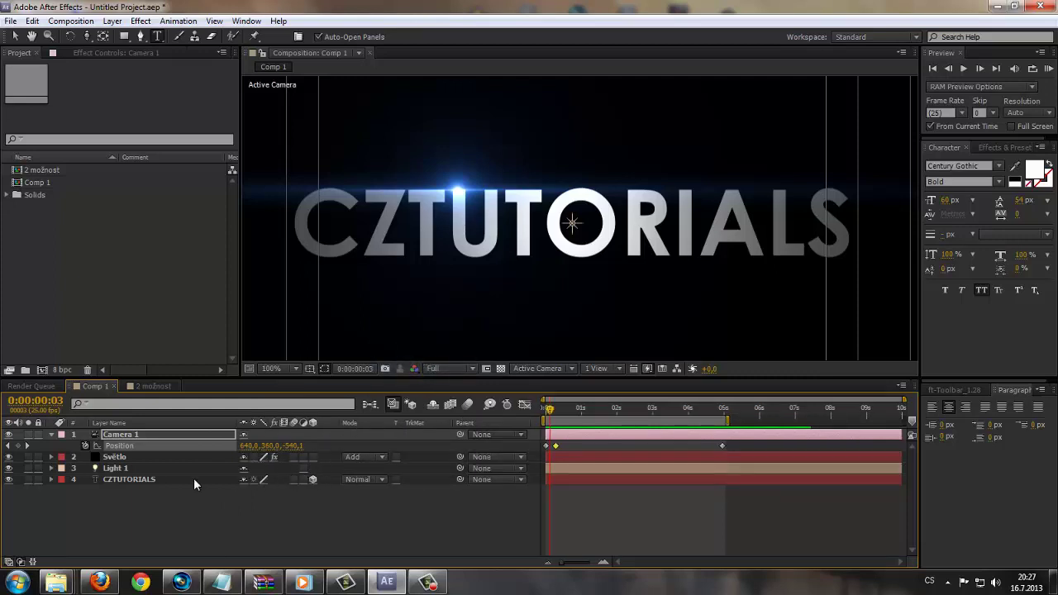
left_click(123, 480)
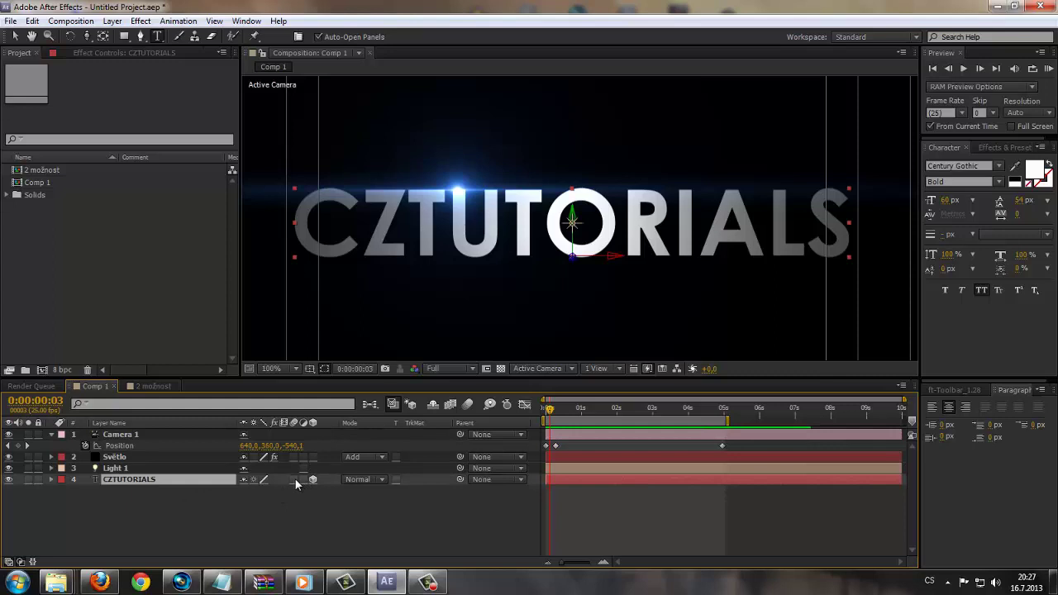
left_click(293, 480)
left_click(469, 405)
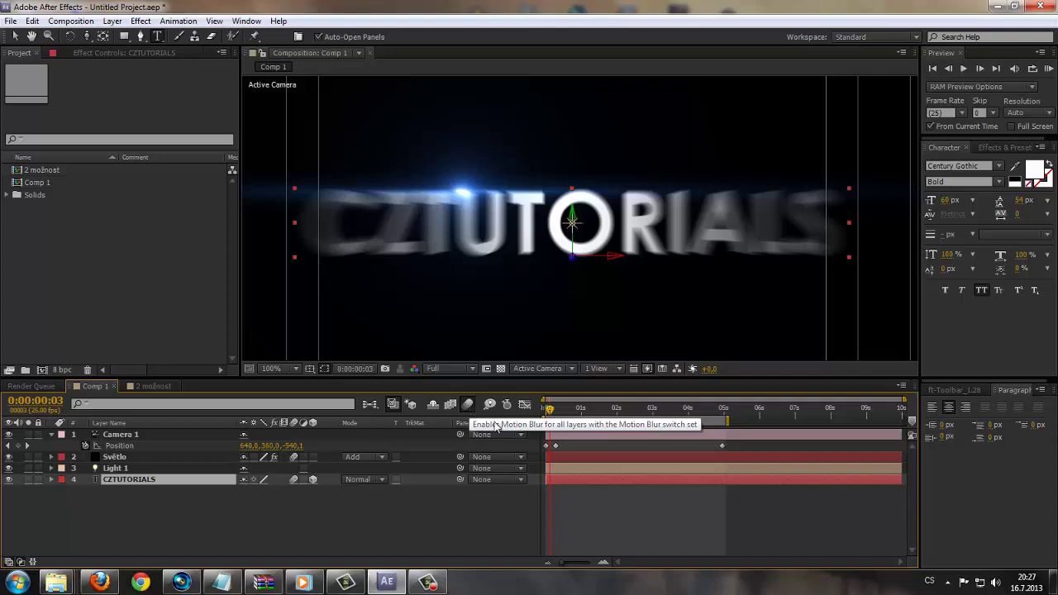
left_click(548, 413)
left_click_drag(548, 416, 552, 418)
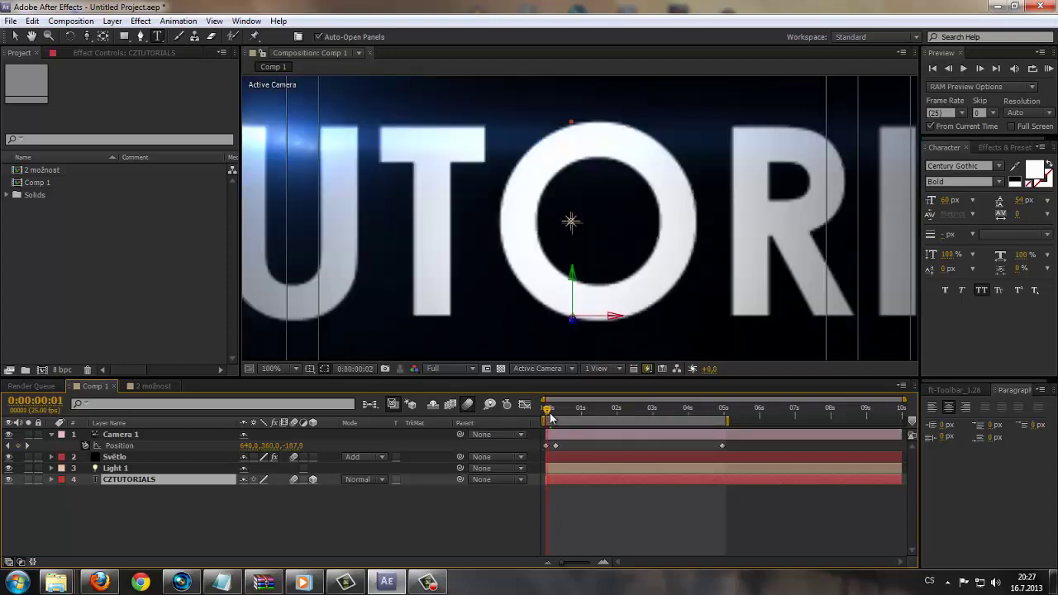
key("space")
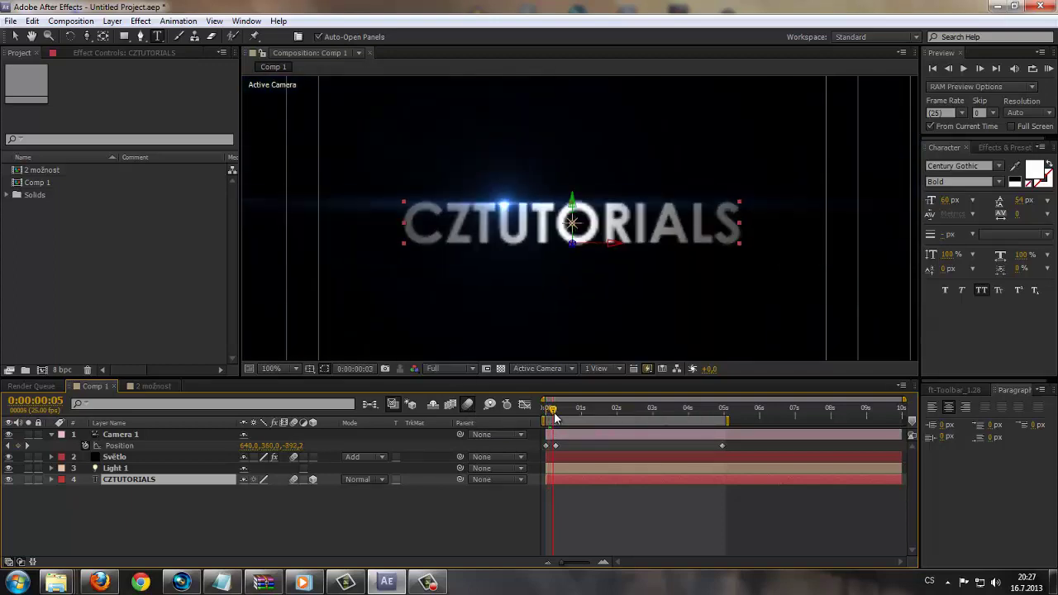
key("period")
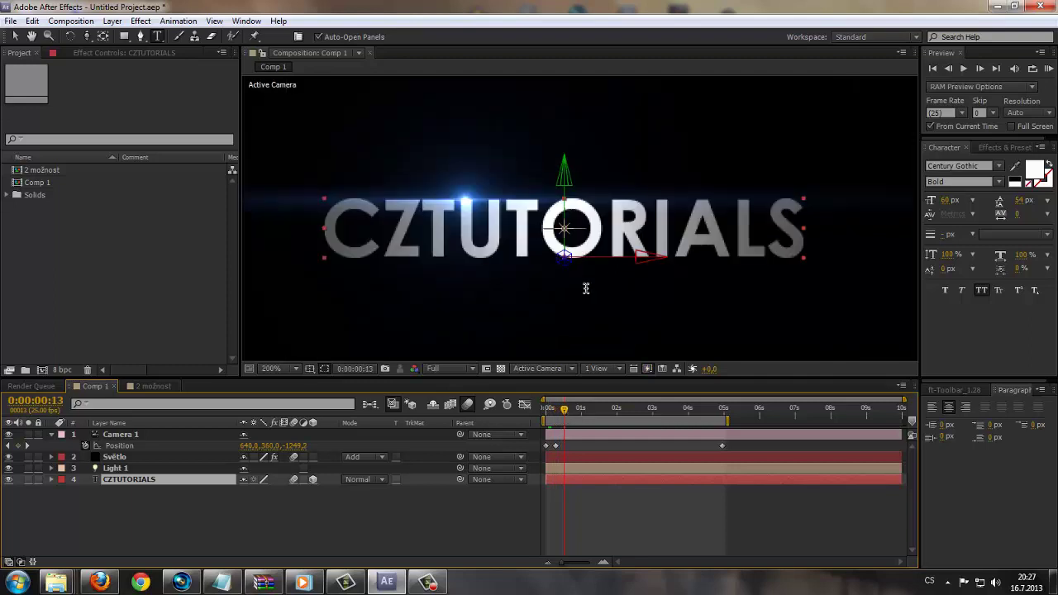
left_click_drag(562, 413, 553, 411)
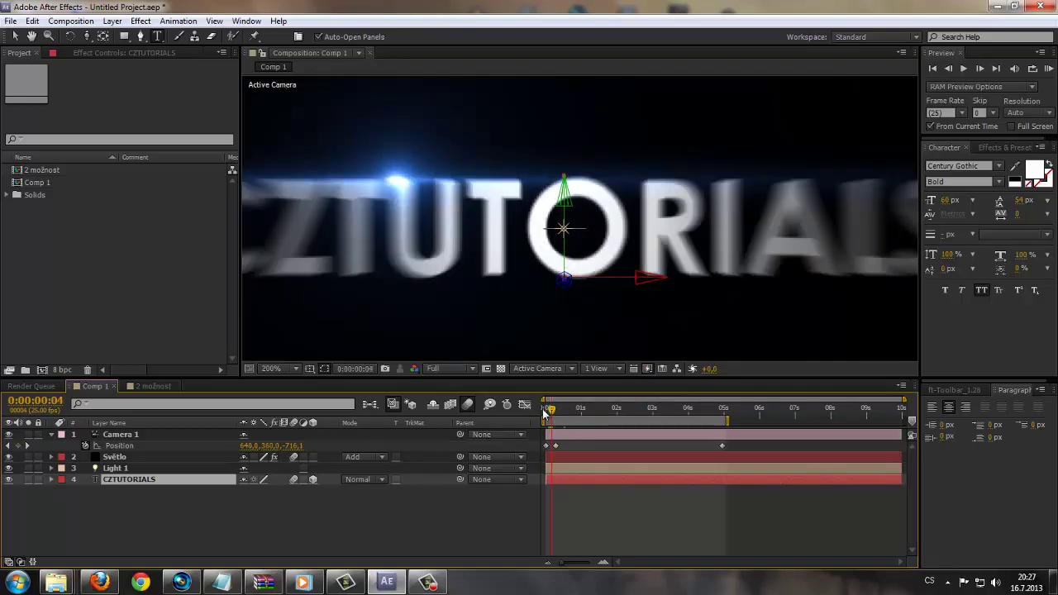
left_click_drag(549, 411, 549, 413)
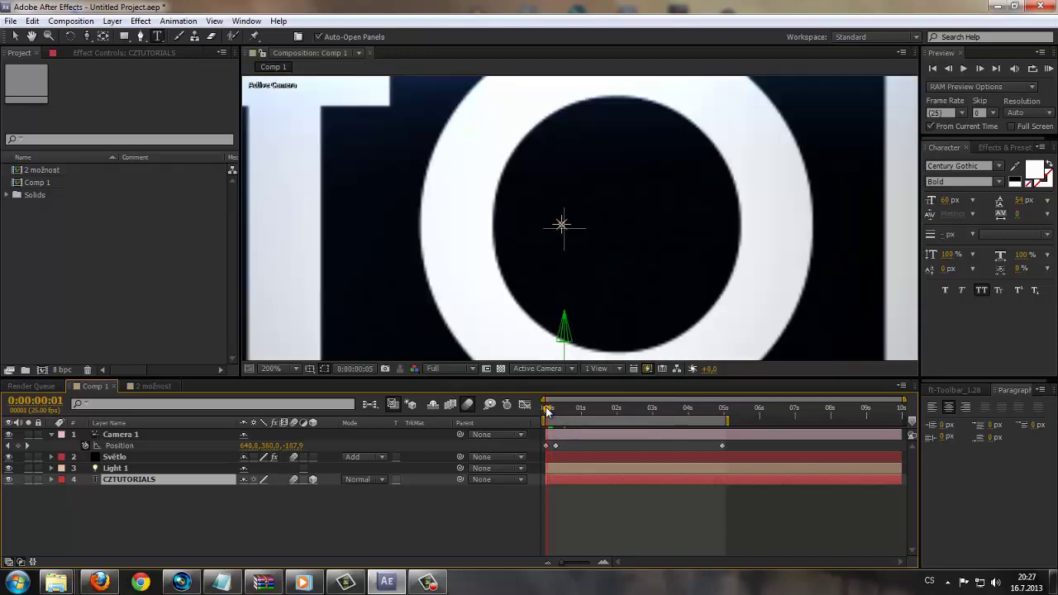
left_click_drag(548, 413, 550, 411)
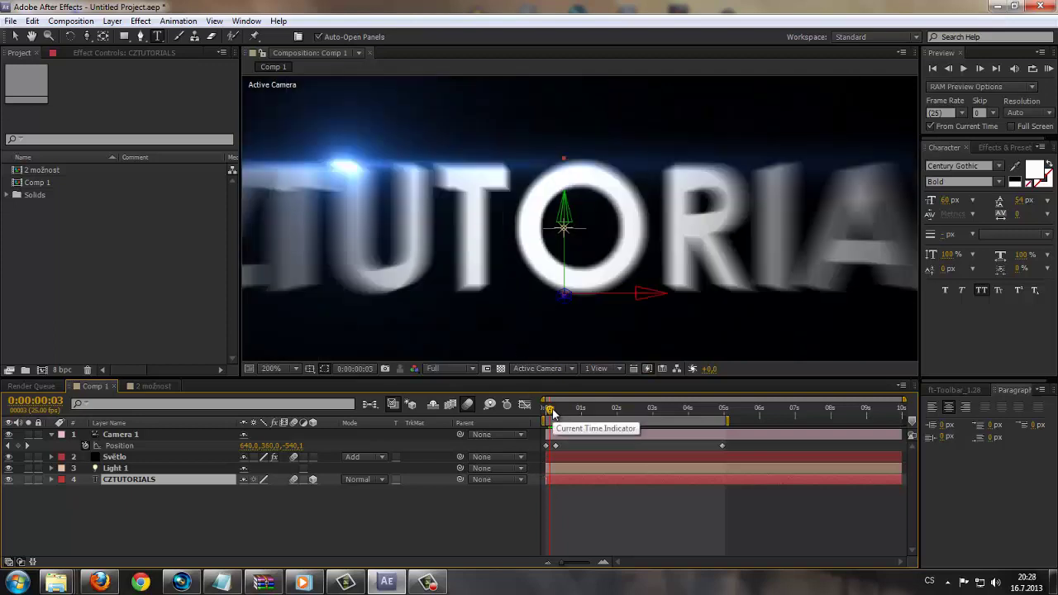
left_click_drag(553, 416, 554, 416)
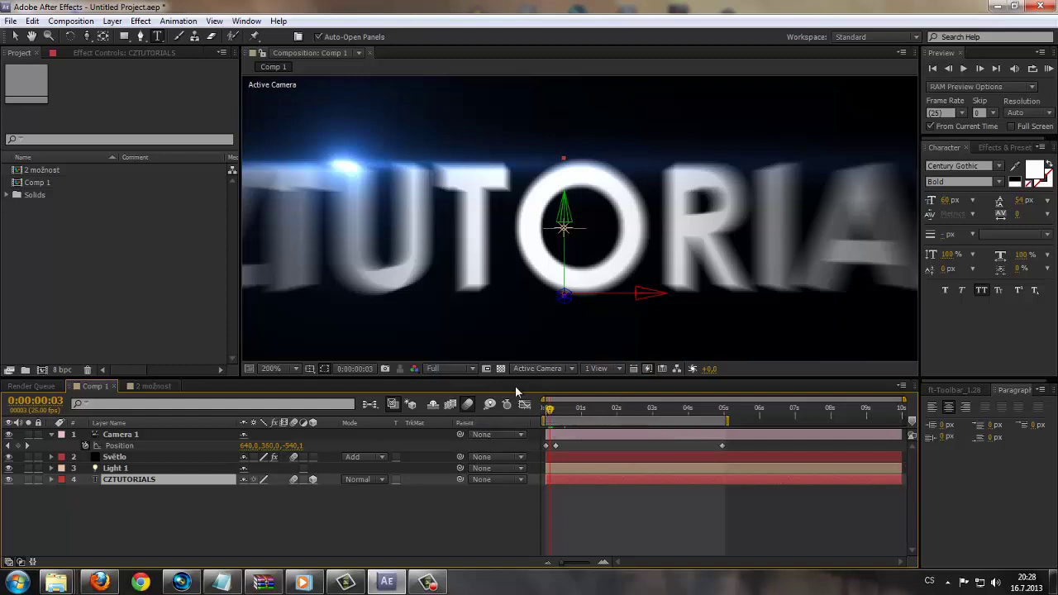
key("comma")
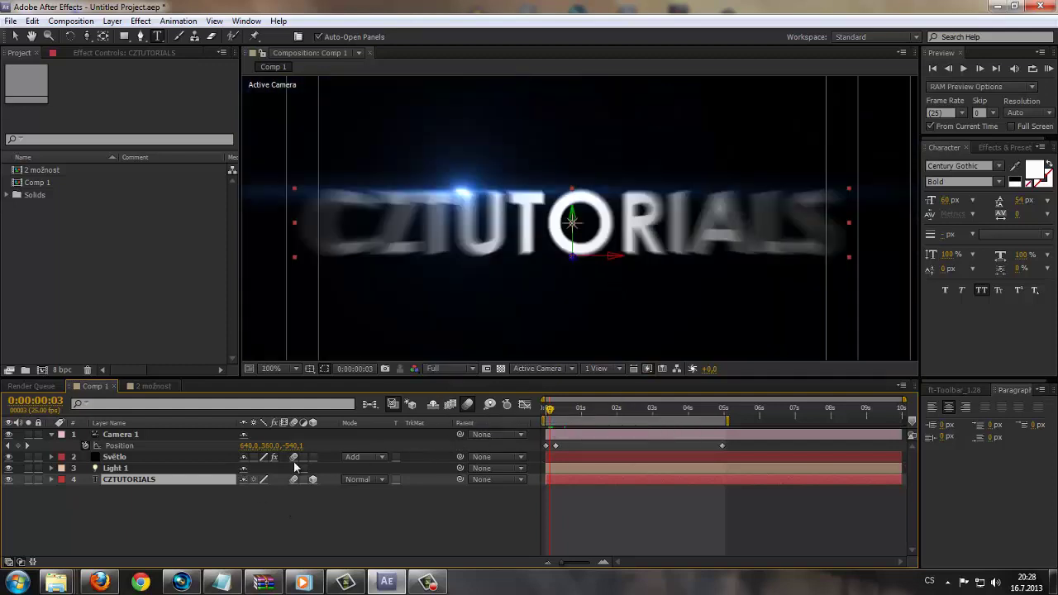
left_click(471, 406)
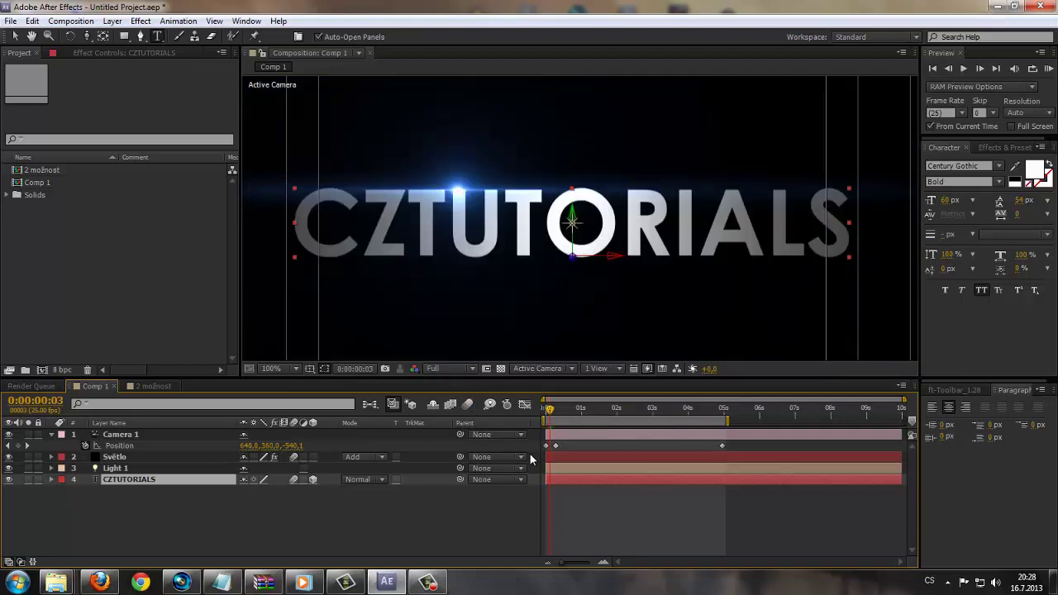
Re-enable composition motion blur and scrub through the camera fly-in's first five seconds.
left_click(469, 406)
left_click(613, 408)
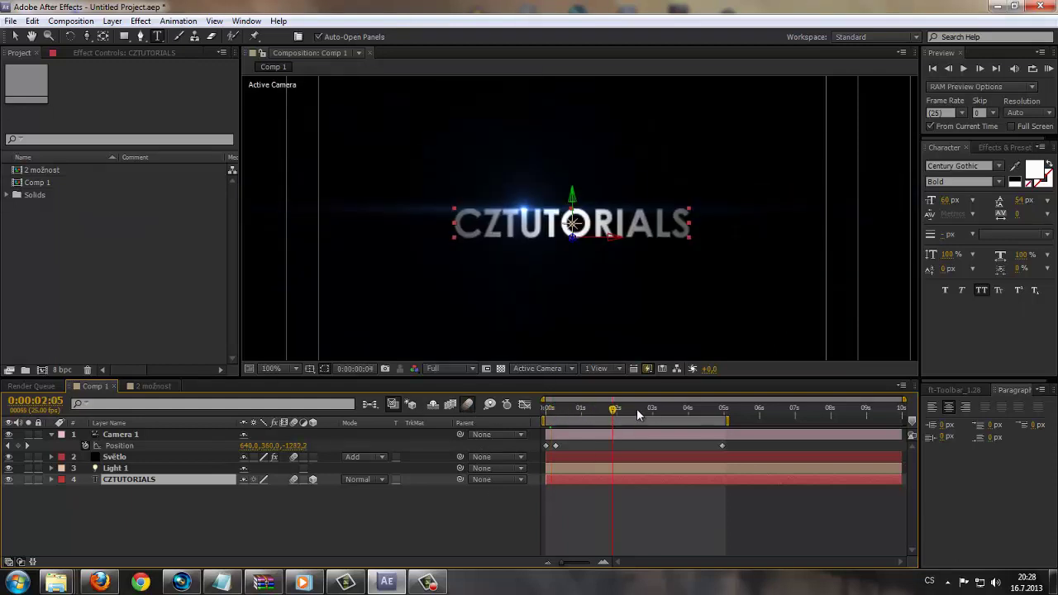
mouse_move(638, 414)
left_mouse_down()
mouse_move(561, 416)
mouse_move(697, 431)
left_mouse_up()
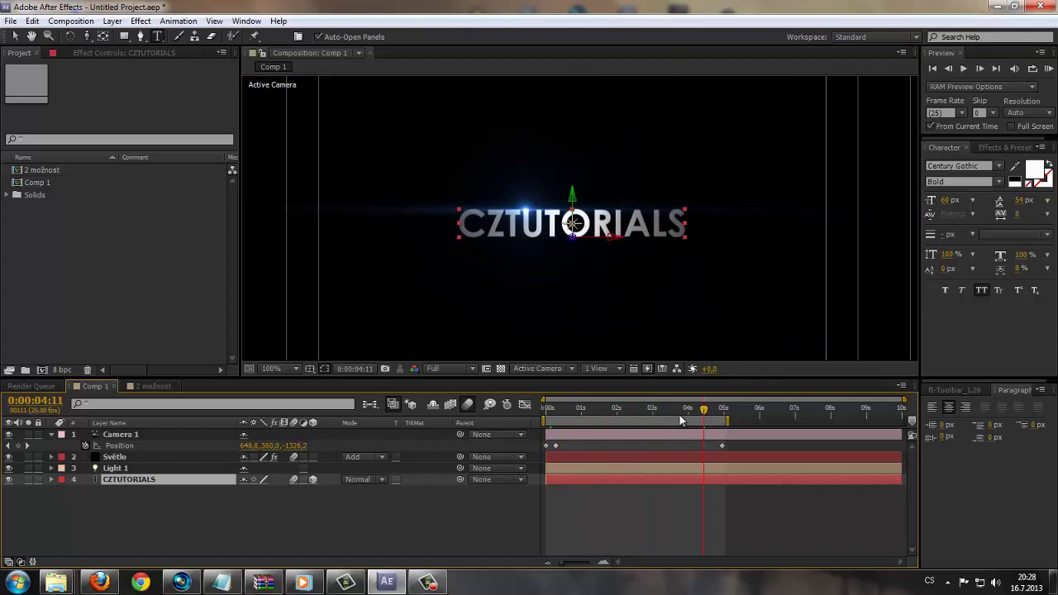
left_click_drag(704, 411, 596, 432)
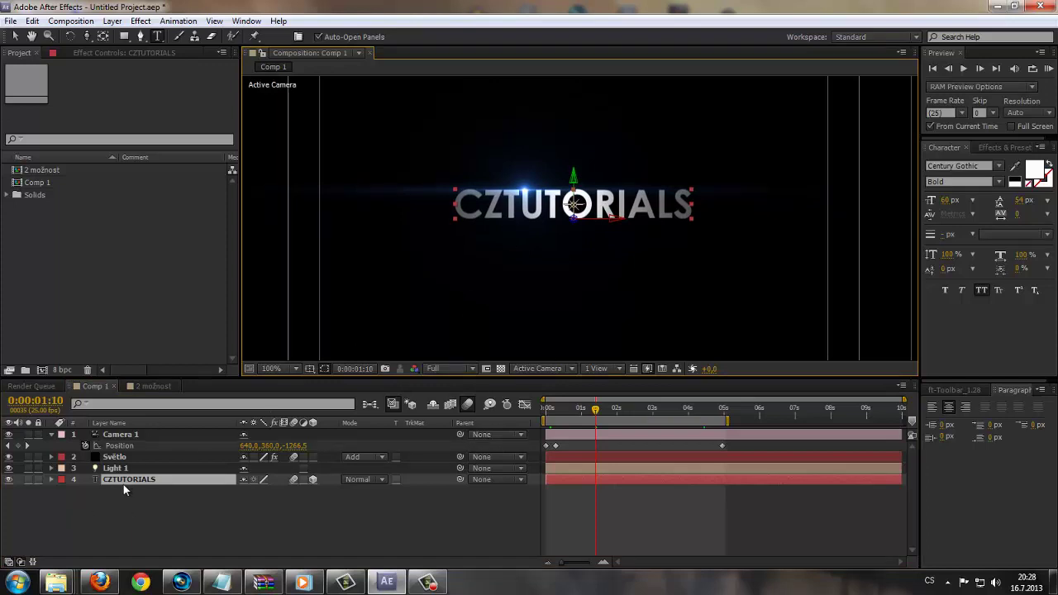
mouse_move(593, 409)
left_mouse_down()
mouse_move(640, 419)
mouse_move(551, 422)
mouse_move(628, 414)
left_mouse_up()
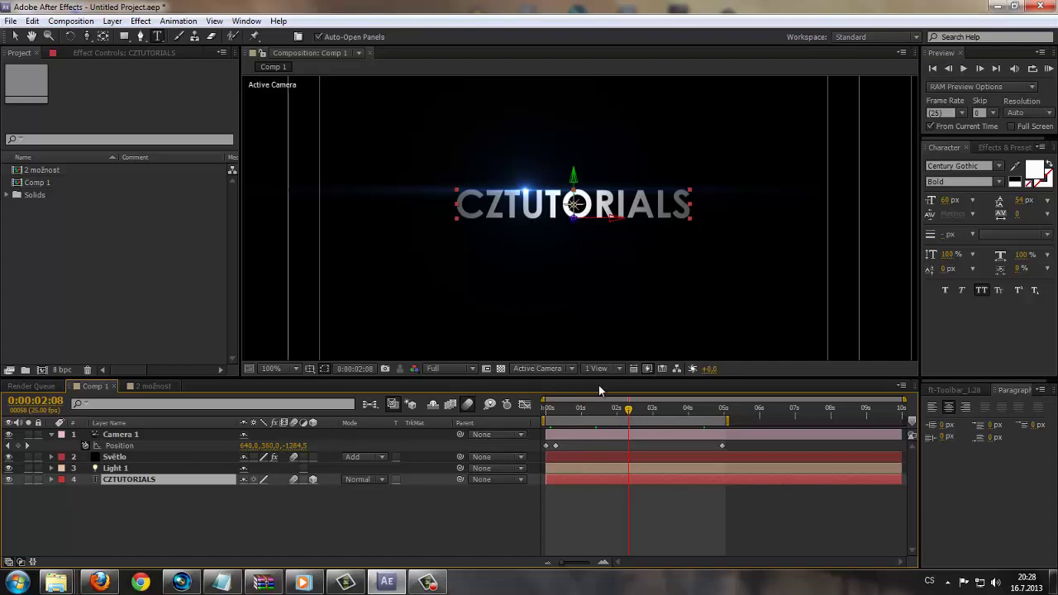
Retype the title as SGDSFGSD and nudge the Světlo optical flare slightly left.
double_click(134, 481)
type("SGDSFGSD")
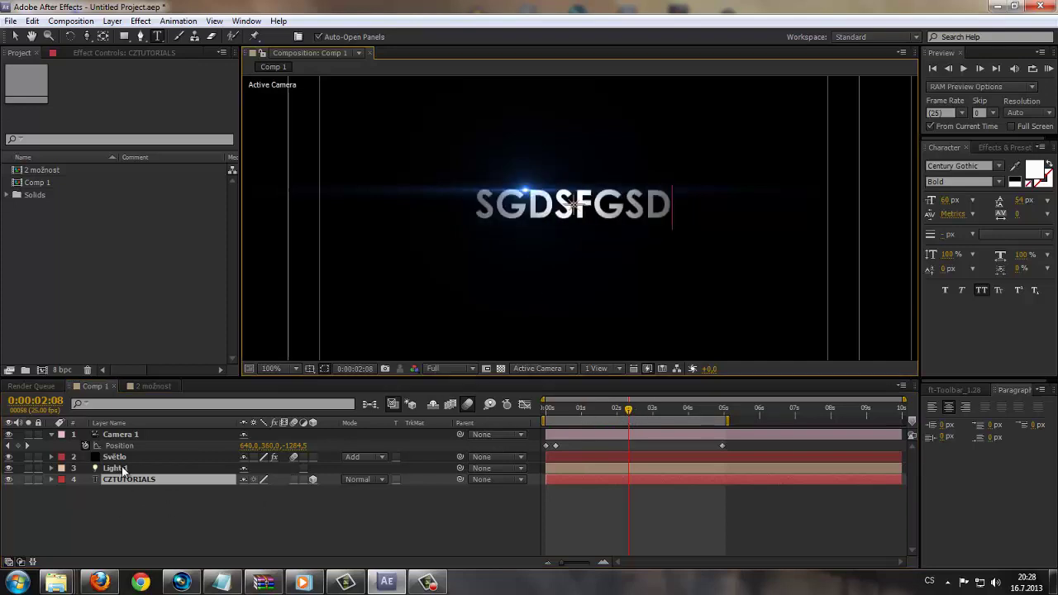
left_click(112, 458)
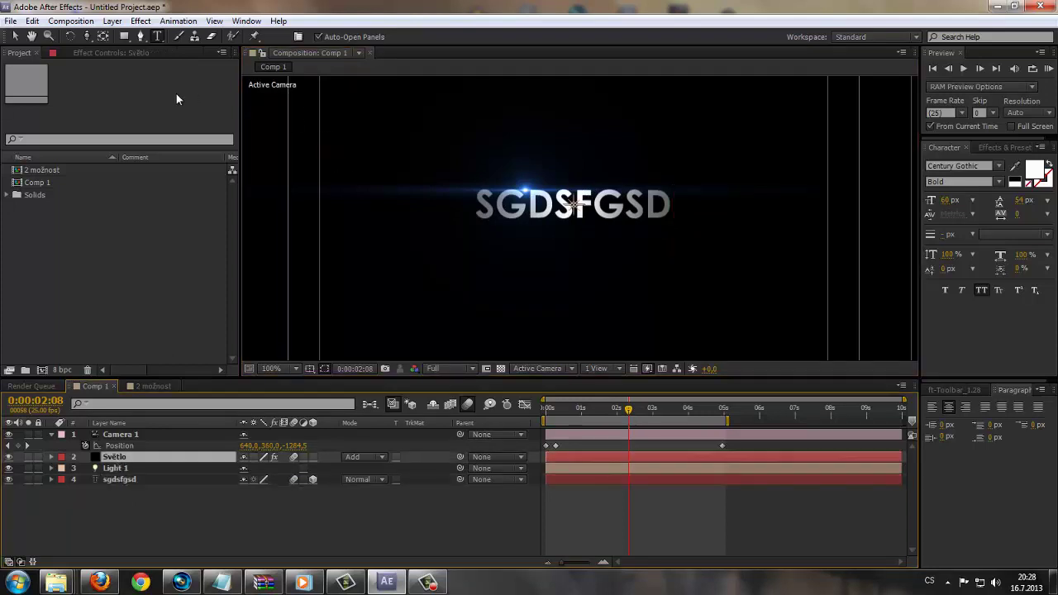
left_click(100, 53)
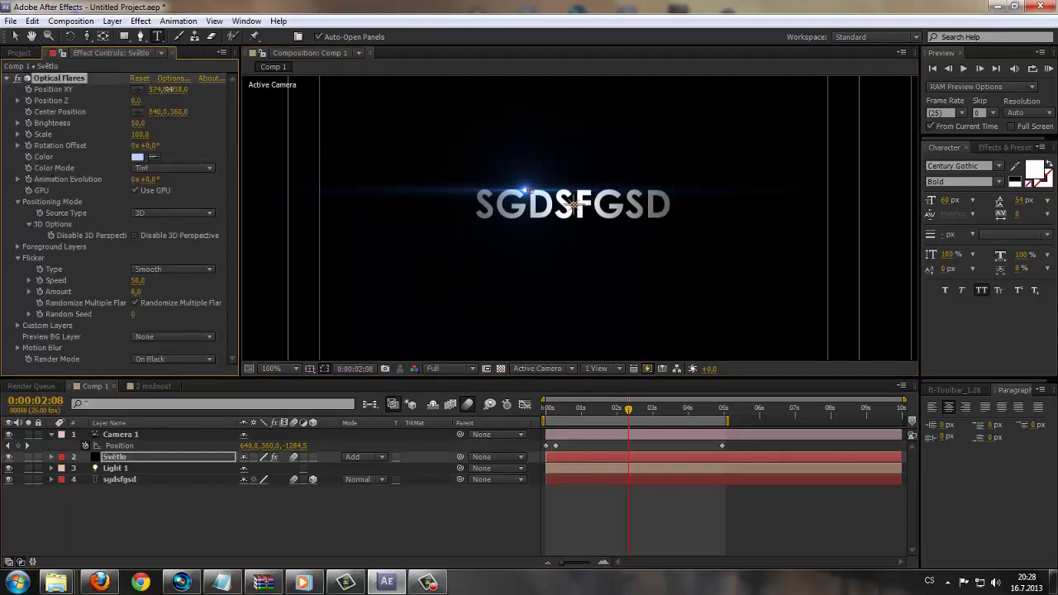
left_click_drag(156, 93, 162, 89)
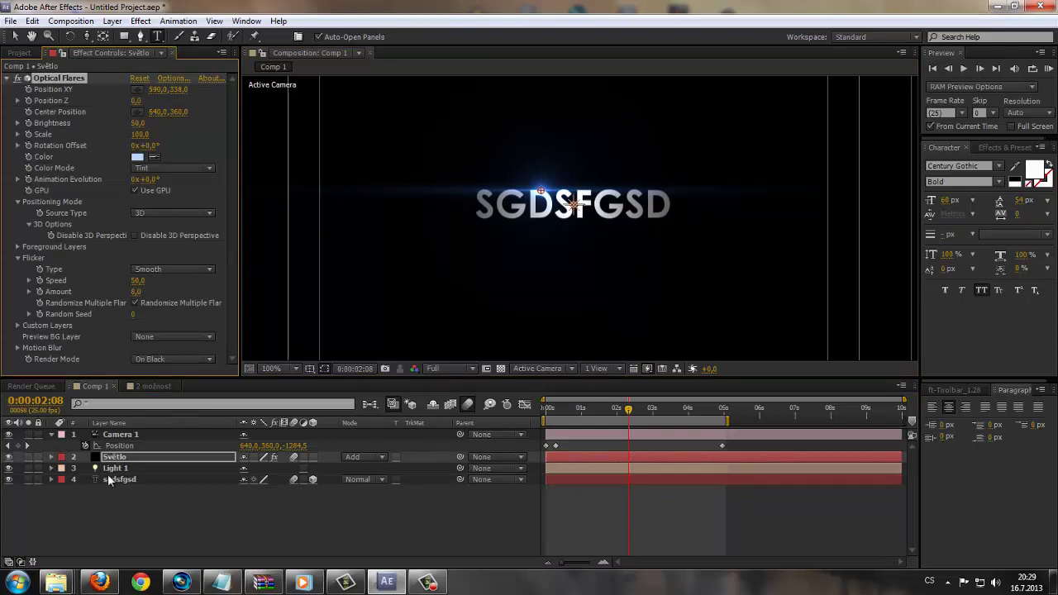
Select Light 1, zoom the Composition viewer in and out, then show the Render Queue.
left_click(109, 468)
scroll(557, 185, "up", 2)
scroll(557, 185, "up", 2)
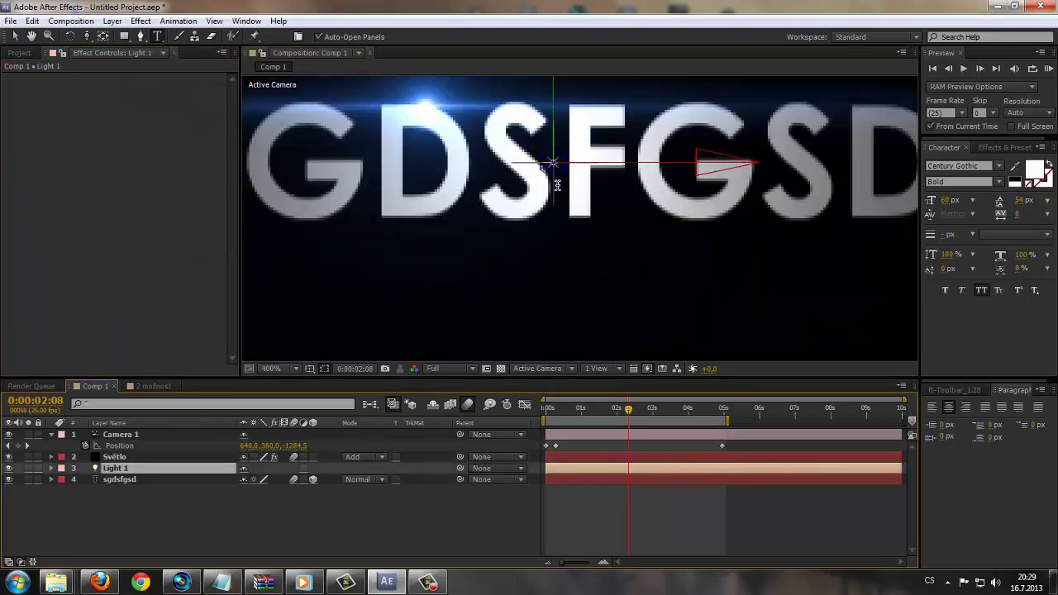
scroll(557, 186, "down", 1)
scroll(557, 185, "down", 1)
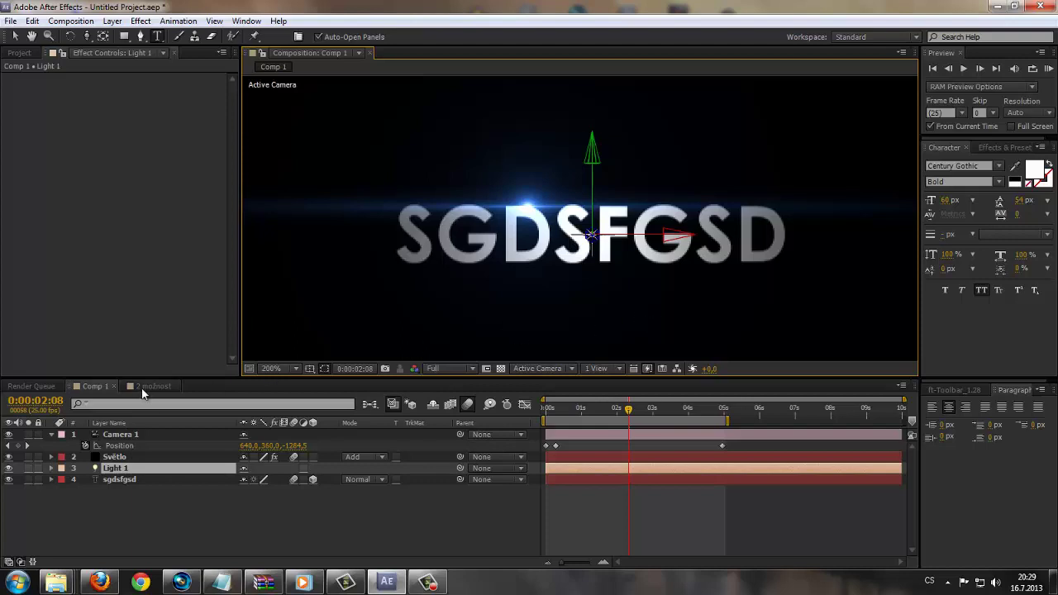
left_click(16, 386)
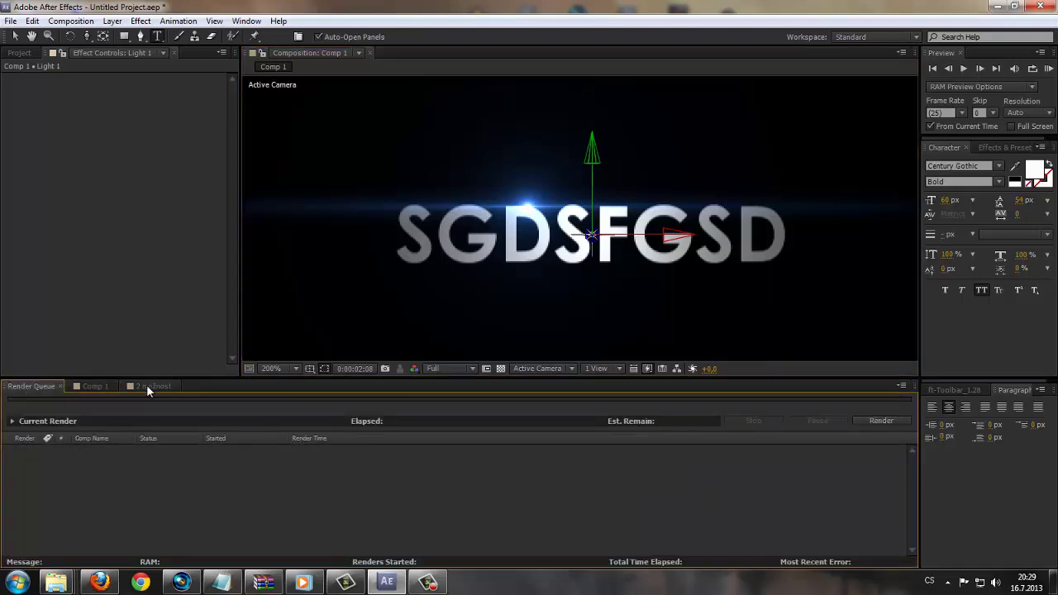
Duplicate the 2 možnost composition with Ctrl+D and open the copy, 2 možnost 2.
left_click(150, 386)
left_click(20, 53)
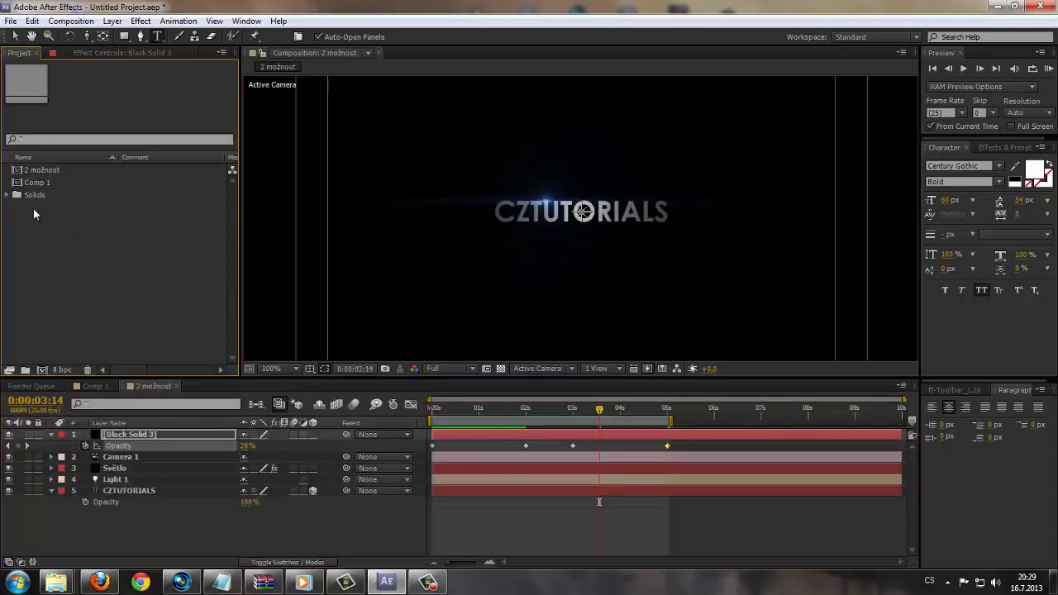
left_click(38, 183)
left_click(60, 170)
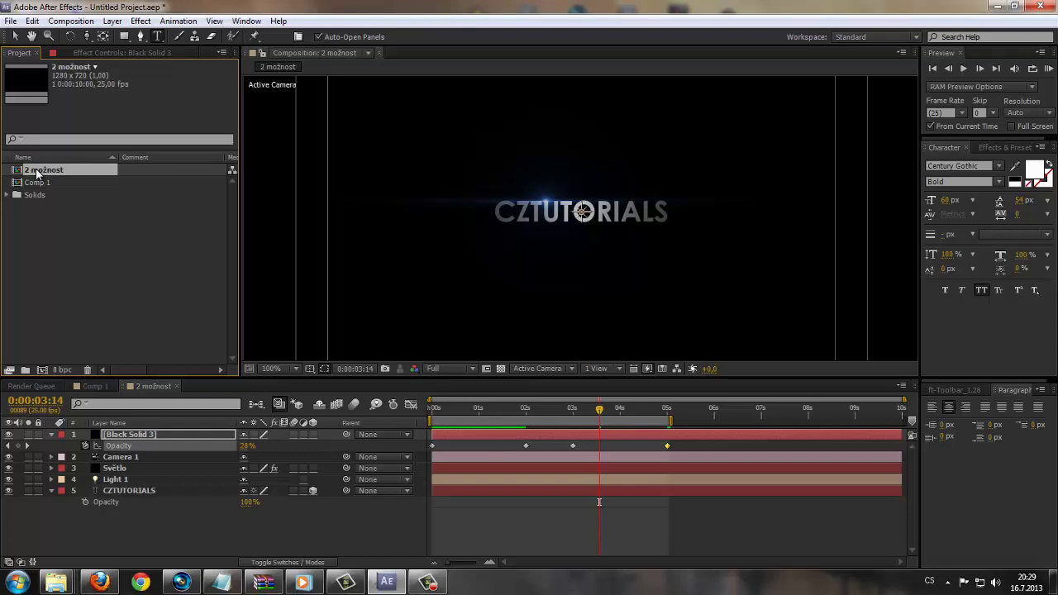
key("ctrl+d")
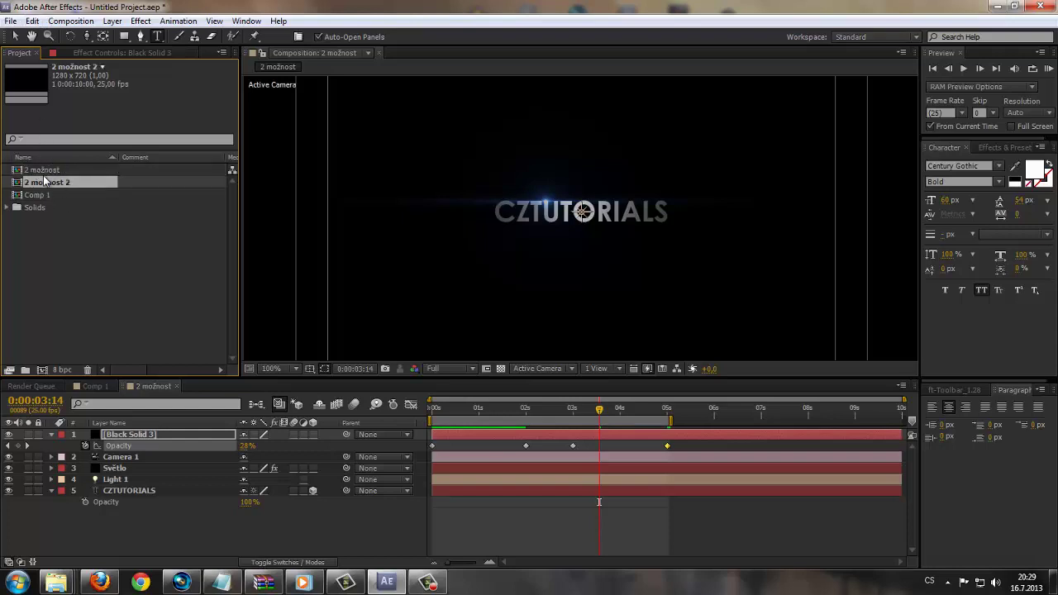
double_click(53, 181)
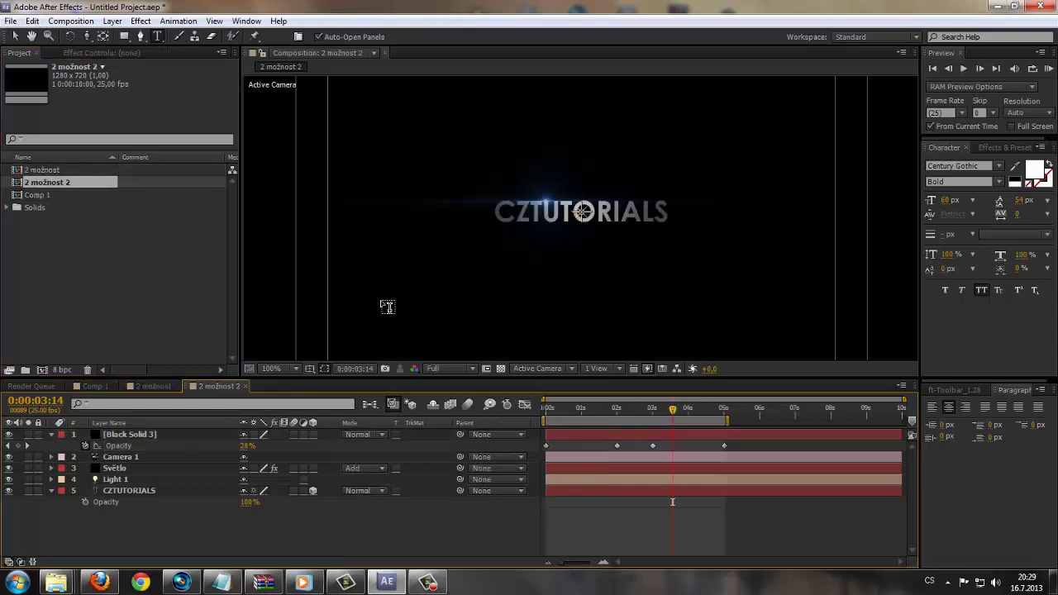
Retype the copy's CZTUTORIALS title as JINÝ TEXT.
left_click(139, 489)
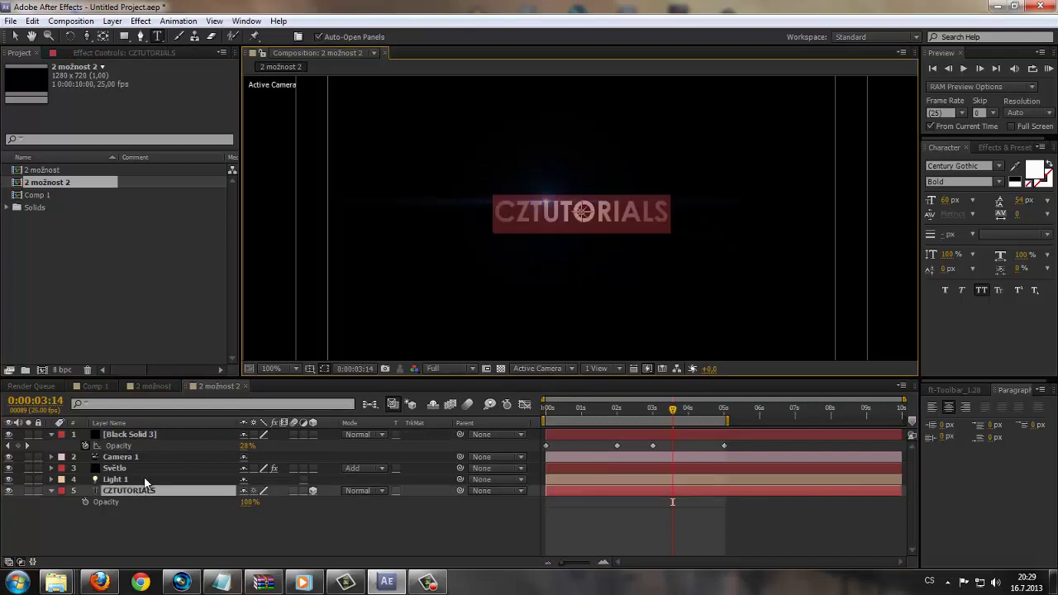
type("JINÝ T")
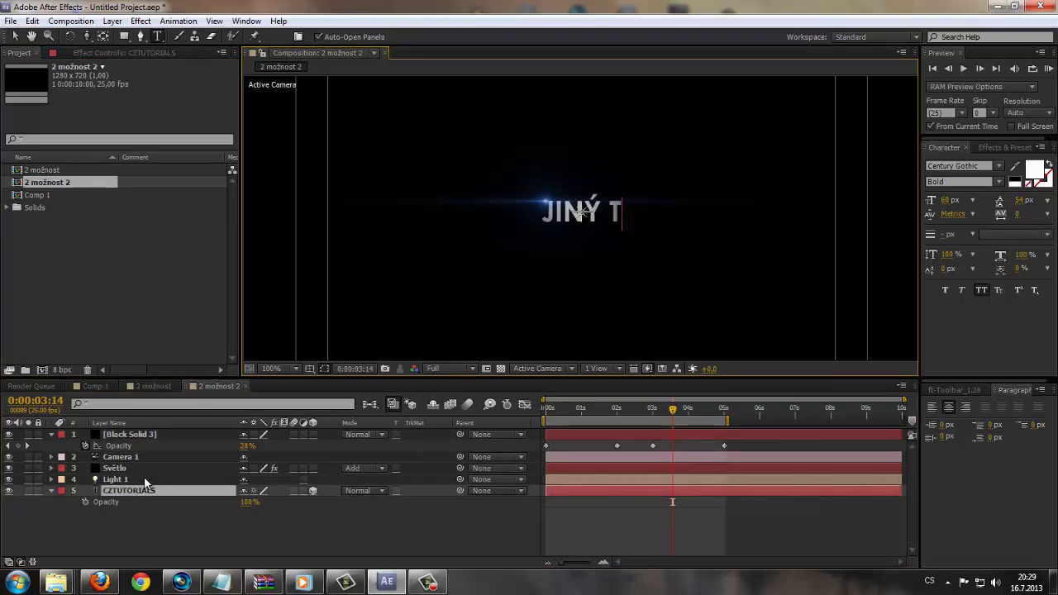
type("ECT")
key("BackSpace")
key("BackSpace")
type("XT")
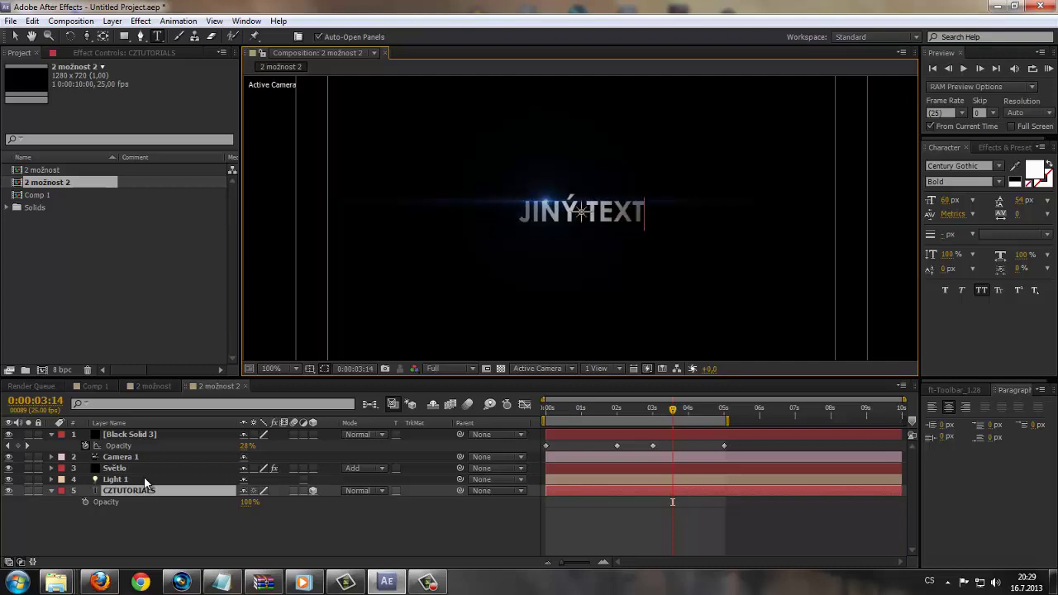
left_click(109, 517)
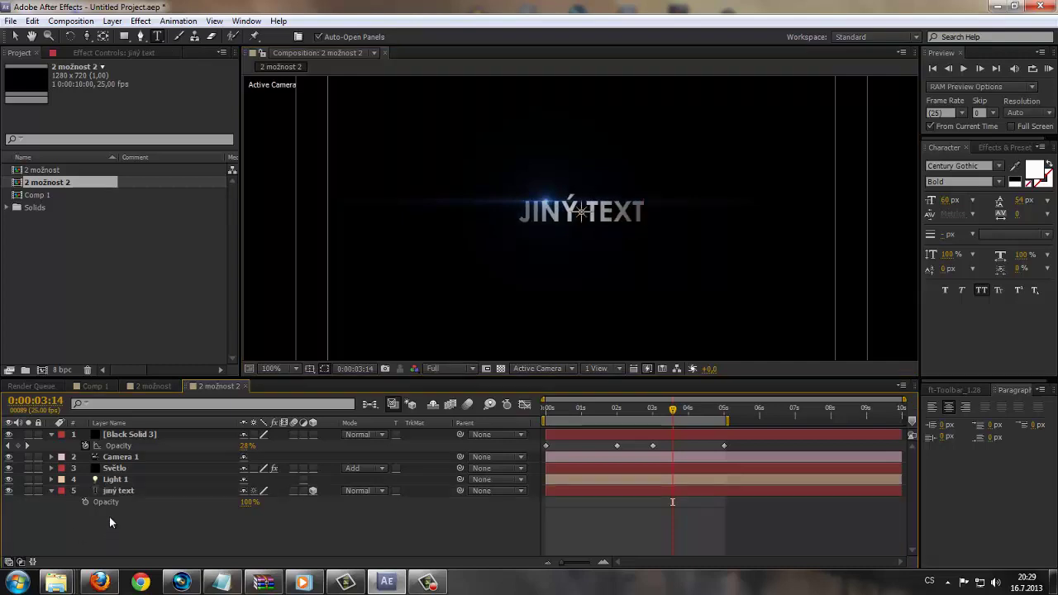
left_click(153, 386)
Compare the three comps' titles, then add Comp 1 to the Render Queue.
left_click(216, 386)
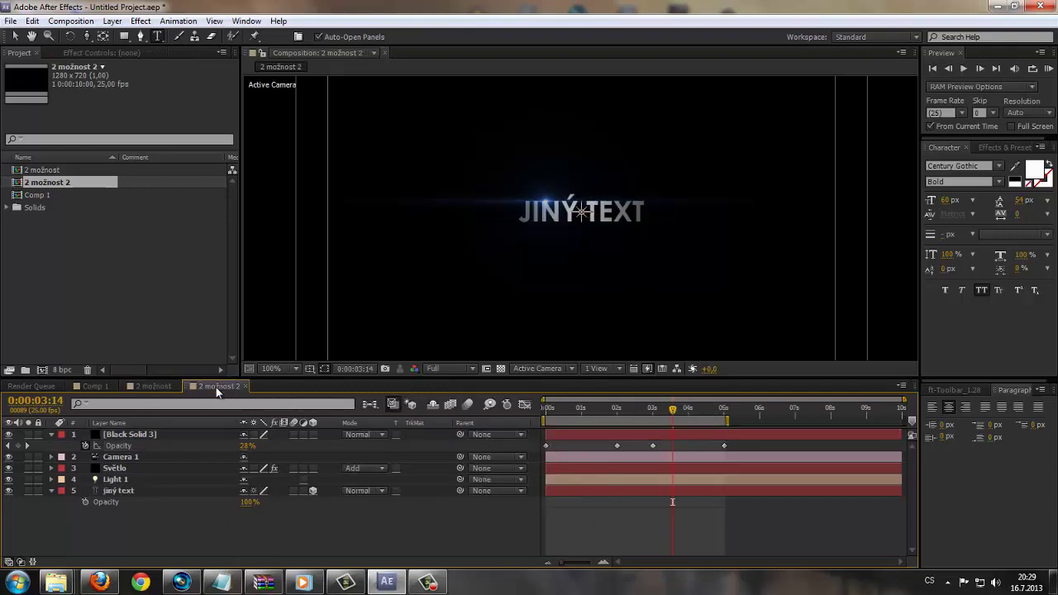
left_click(153, 386)
left_click(216, 386)
left_click(93, 386)
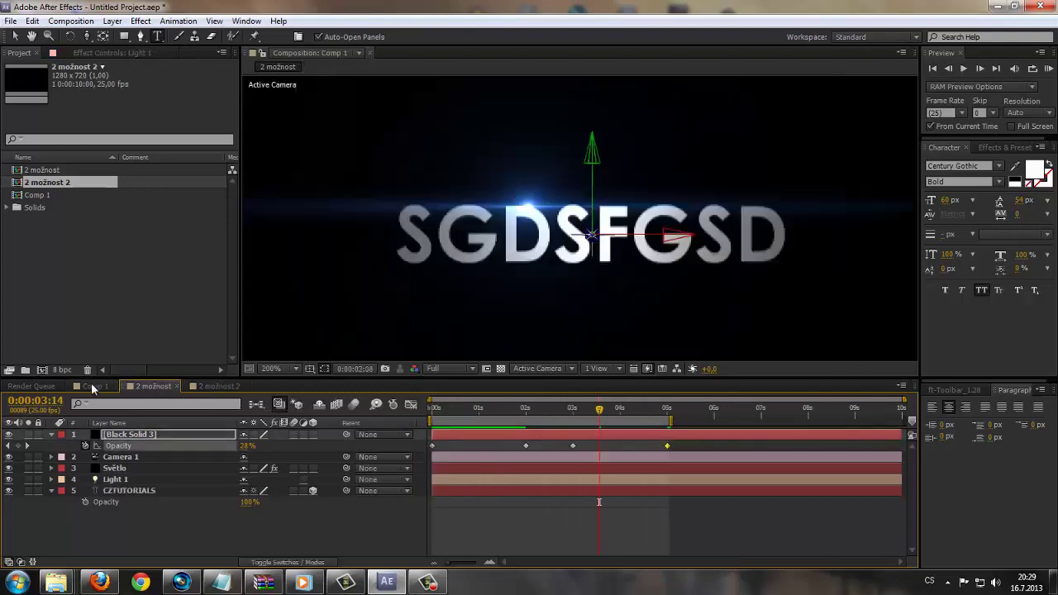
left_click(153, 386)
left_click(216, 386)
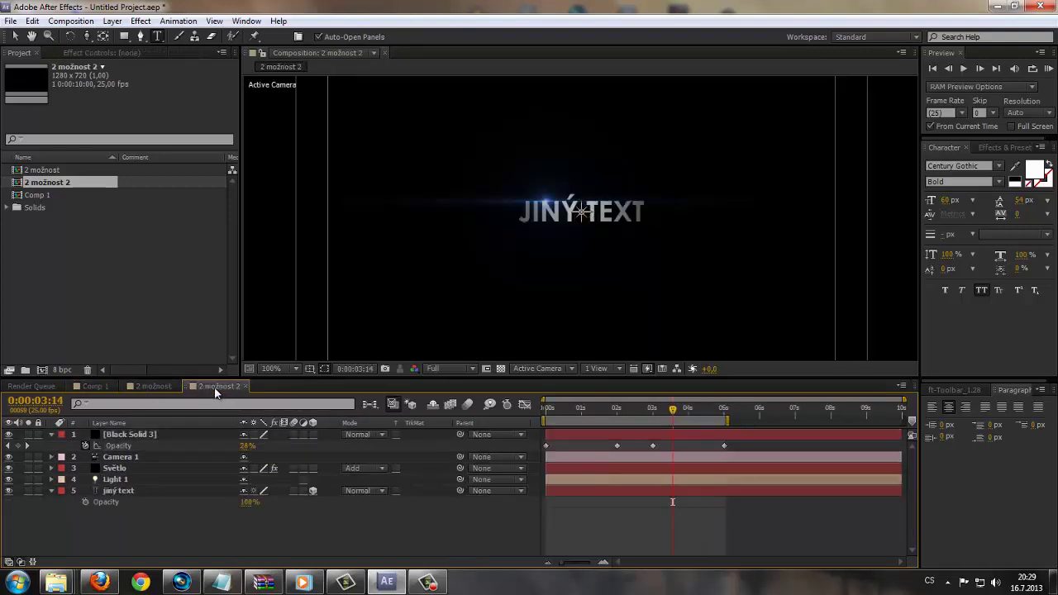
left_click(91, 386)
left_click(70, 21)
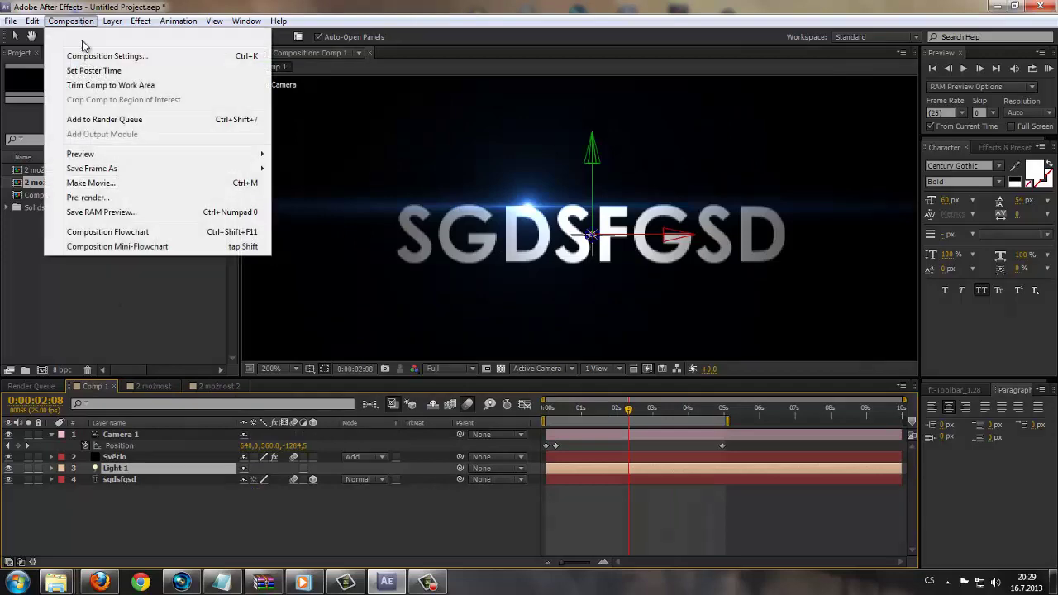
left_click(104, 119)
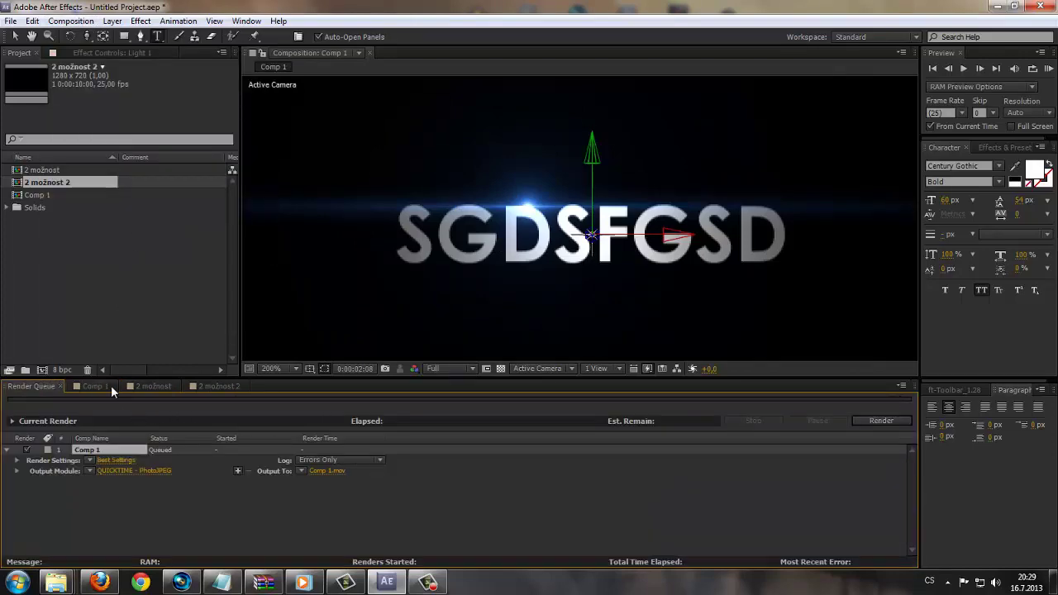
Add 2 možnost and 2 možnost 2 to the Render Queue as well.
left_click(147, 386)
left_click(74, 21)
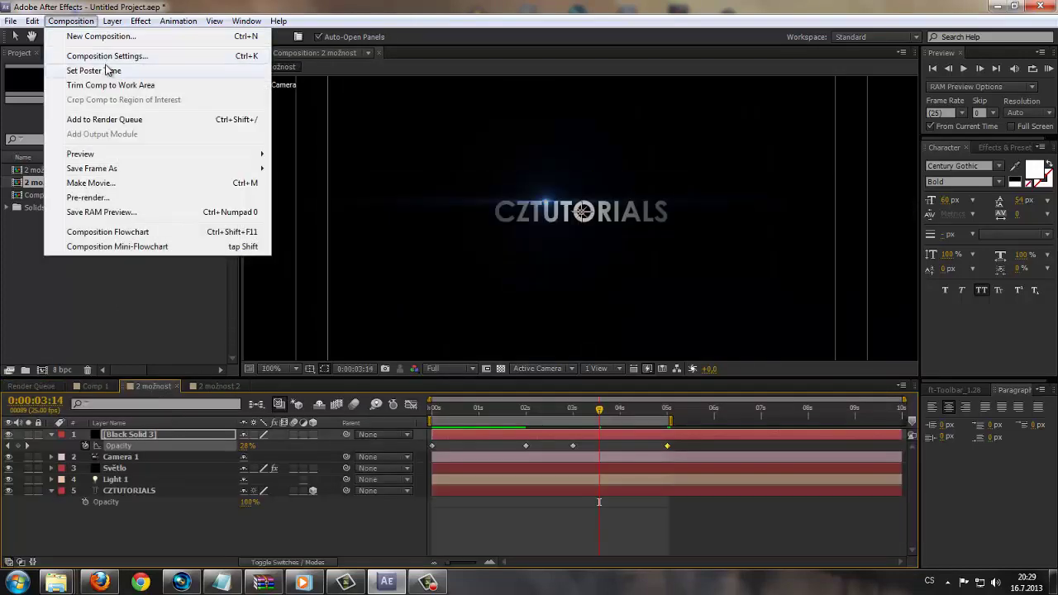
left_click(101, 119)
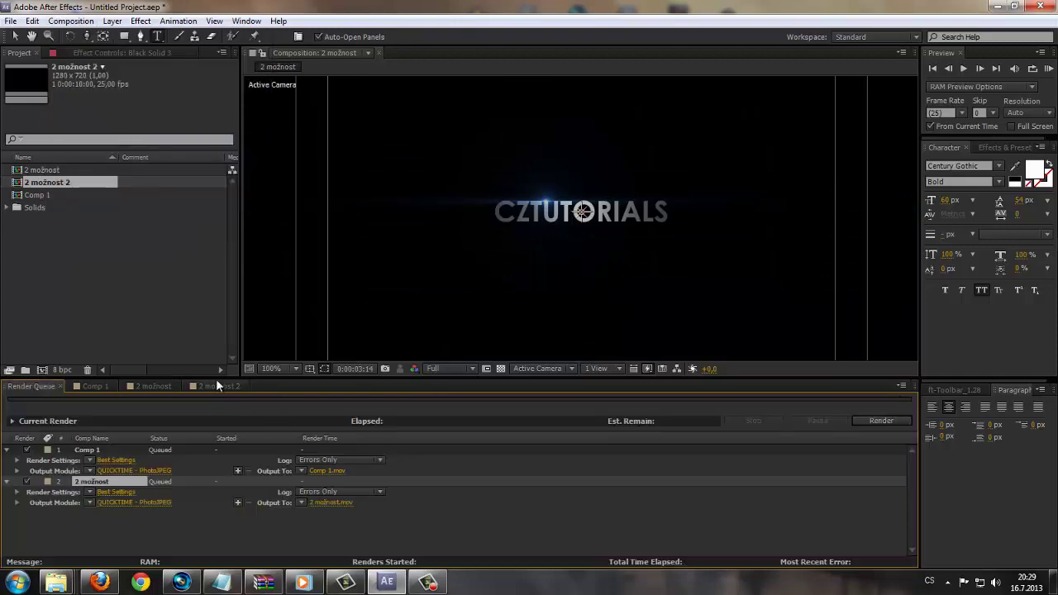
left_click(205, 386)
left_click(71, 20)
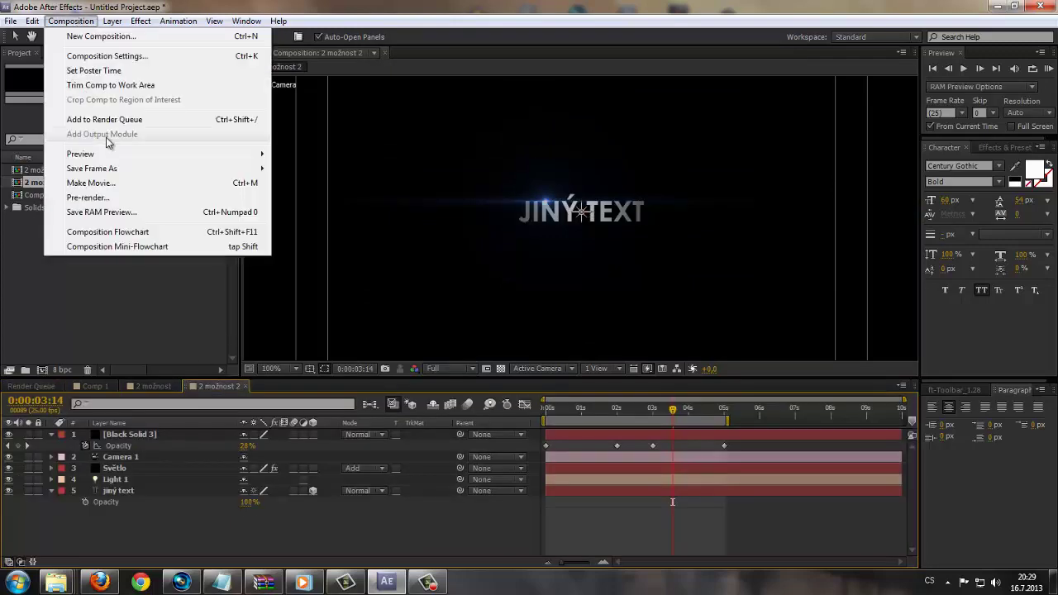
left_click(105, 120)
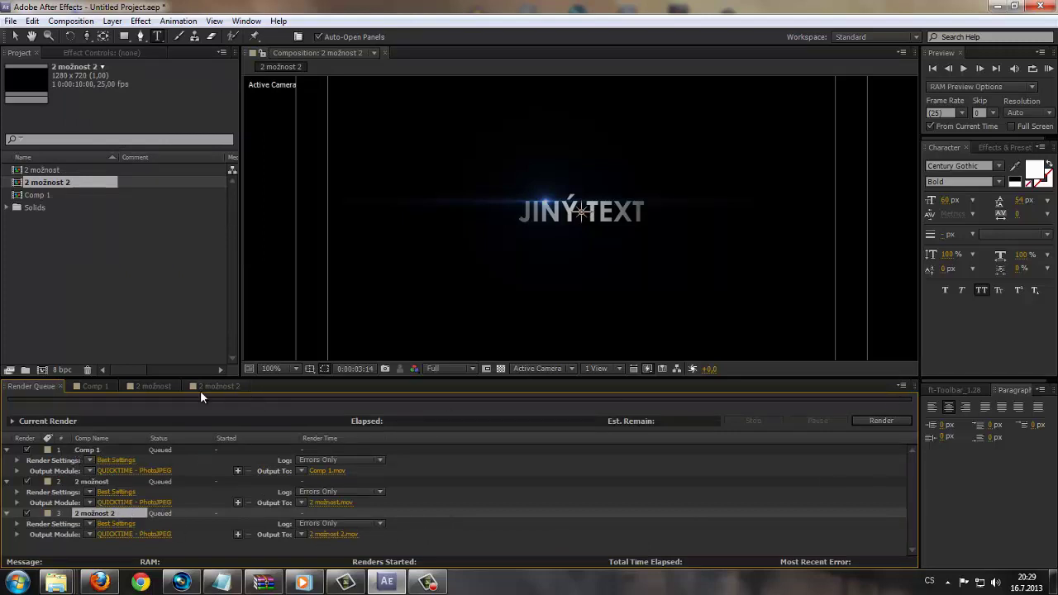
left_click(165, 386)
left_click(221, 386)
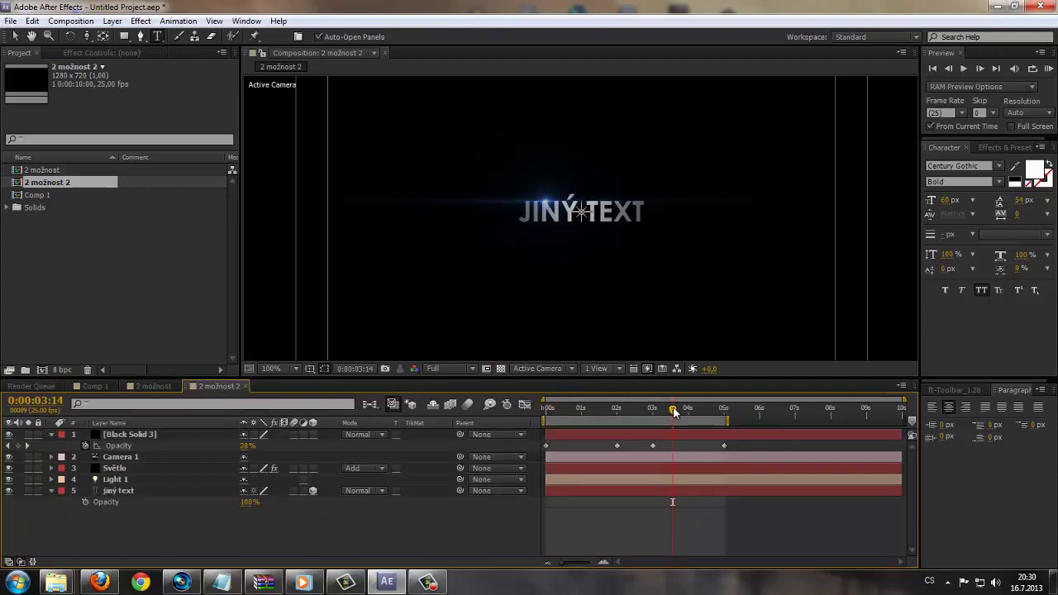
Scrub the 2 možnost 2 timeline to preview JINÝ TEXT fading out.
mouse_move(673, 411)
left_mouse_down()
mouse_move(586, 423)
mouse_move(711, 414)
left_mouse_up()
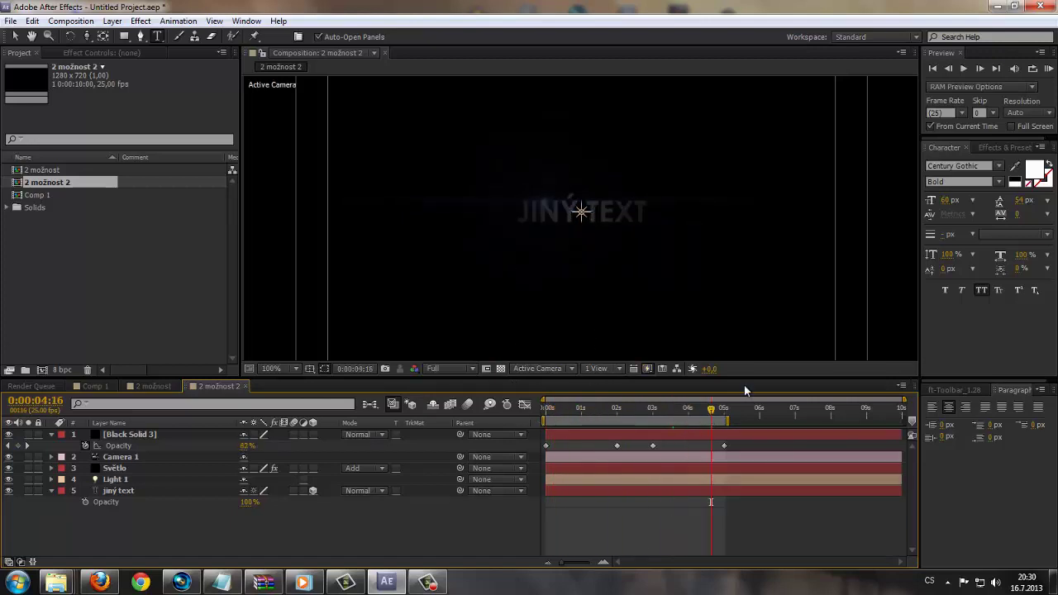